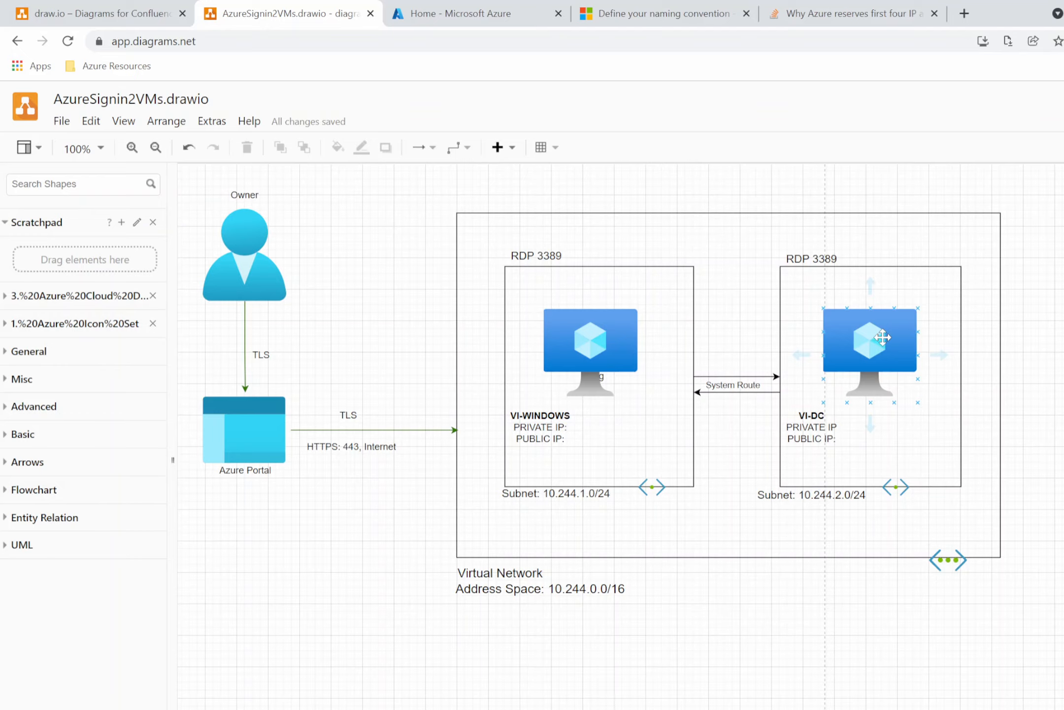
# Switch to the Azure portal and open the Virtual machines service through a search for virtual.
pyautogui.click(459, 13)
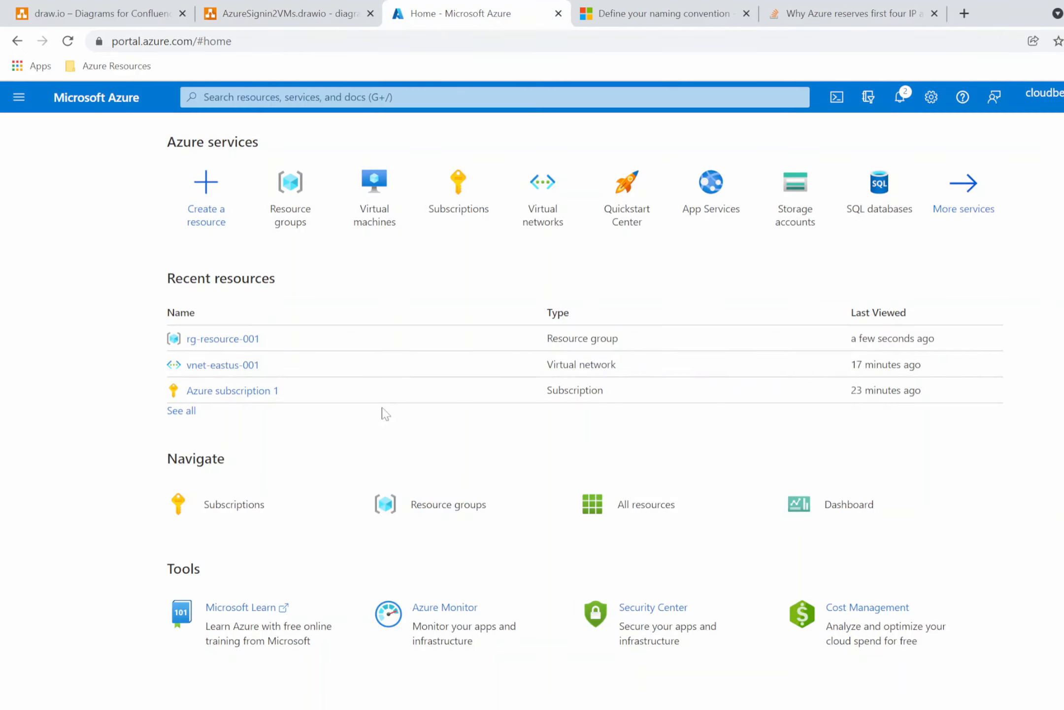
pyautogui.click(276, 97)
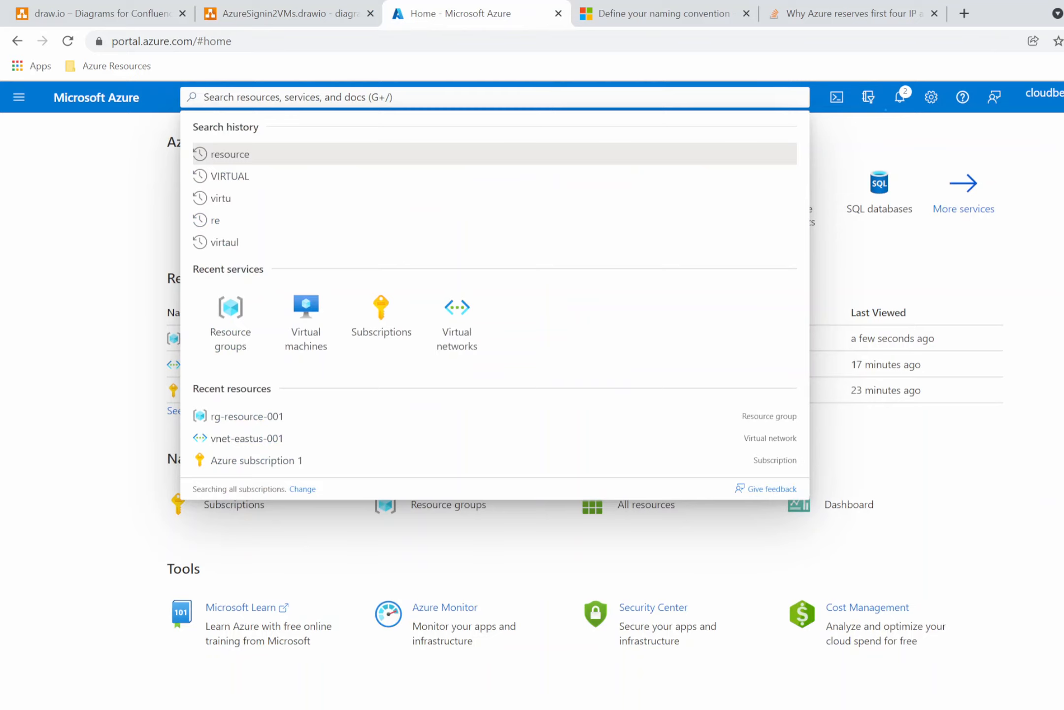
pyautogui.write('virtual')
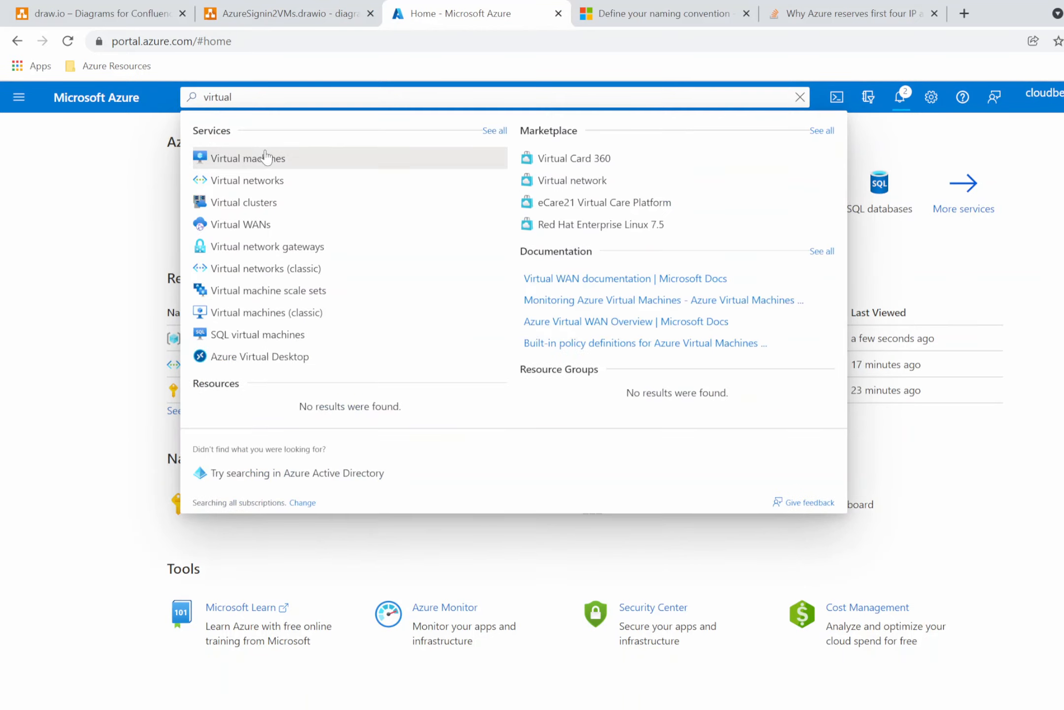
pyautogui.click(267, 157)
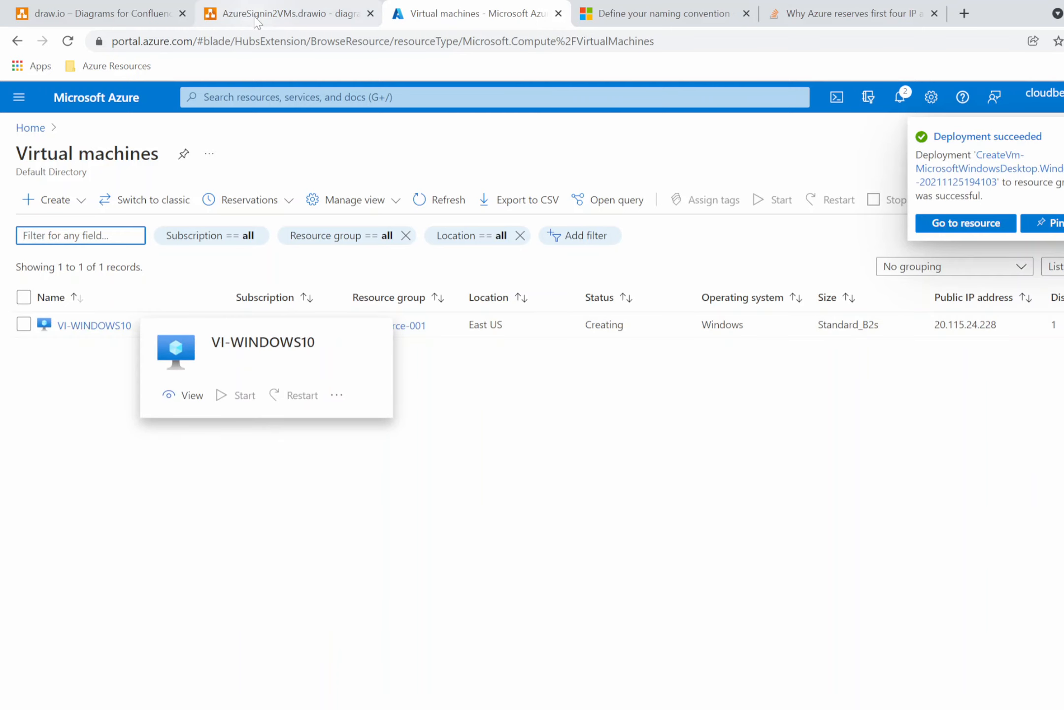
# Return to the diagram and rename the first VM's label to VI-WINDOWS10.
pyautogui.click(286, 14)
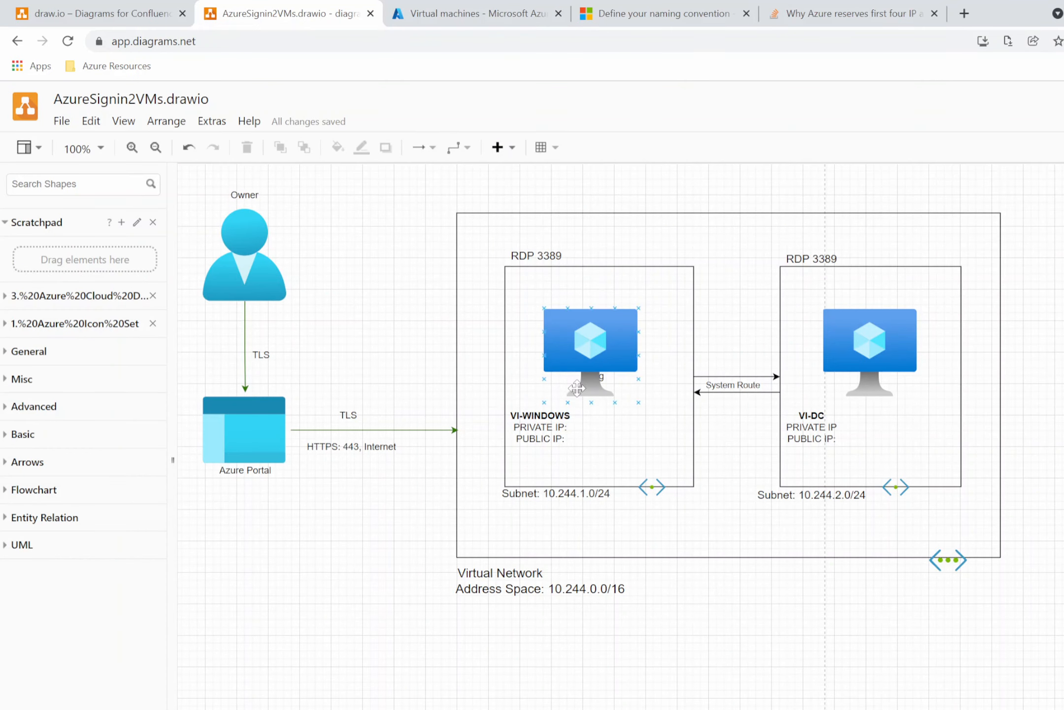
pyautogui.click(566, 418)
pyautogui.doubleClick(567, 418)
pyautogui.click(569, 417)
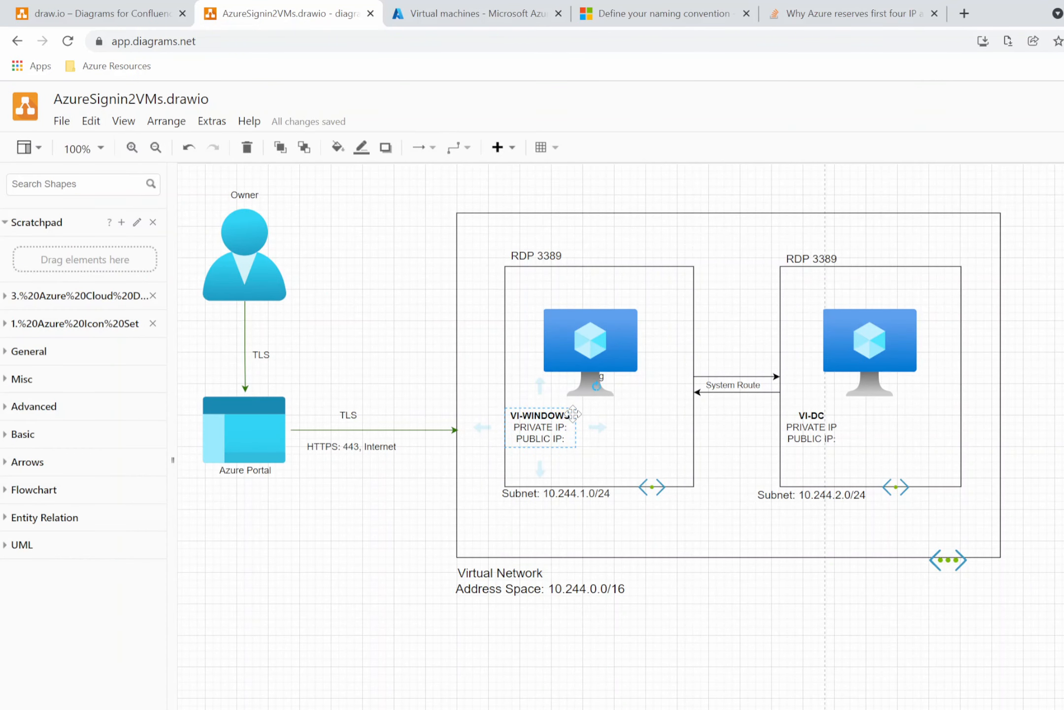
pyautogui.doubleClick(570, 418)
pyautogui.click(570, 418)
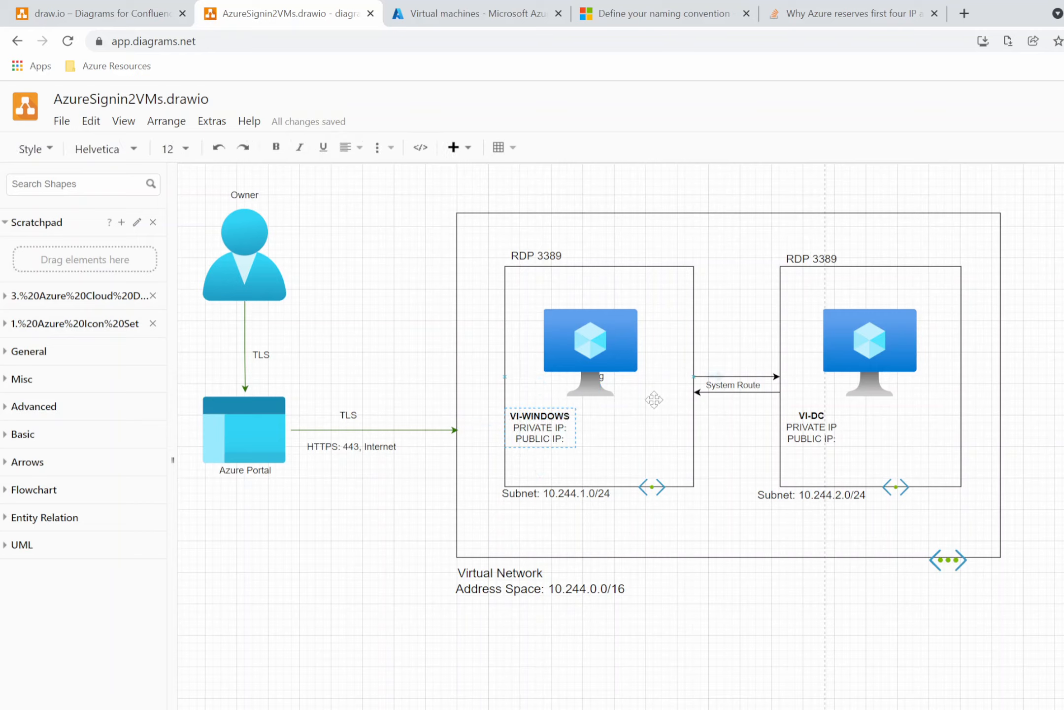
pyautogui.write('10')
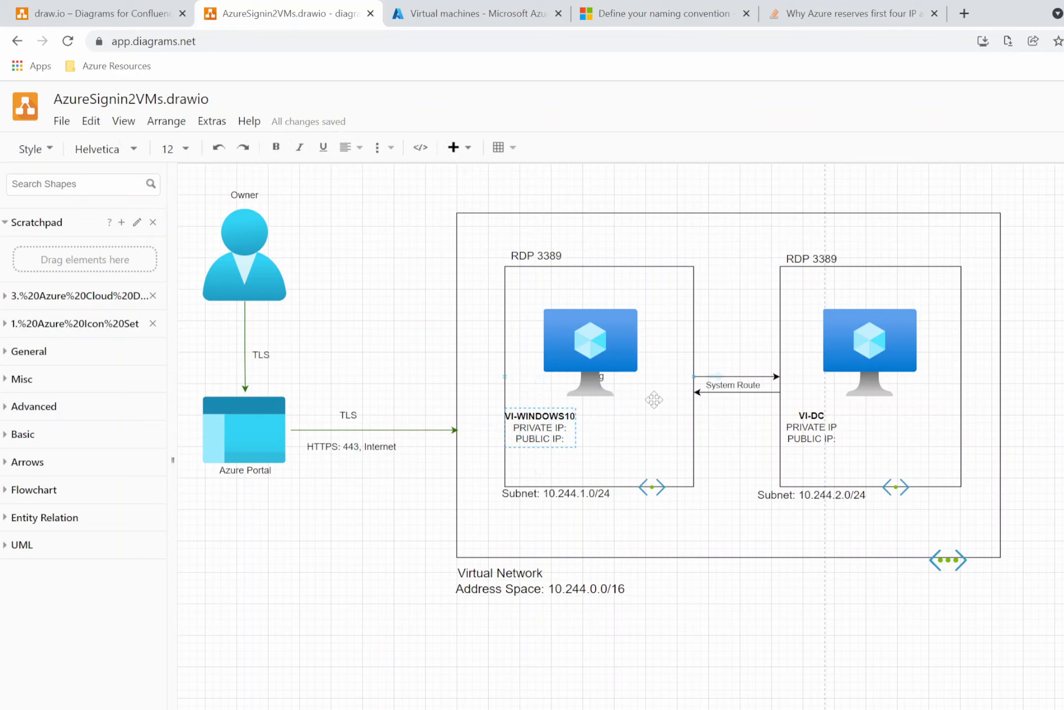
# Enter the address 20.155.24.228 after PRIVATE IP in the VI-WINDOWS10 label, reading it from the portal's VM list.
pyautogui.click(567, 427)
pyautogui.click(443, 13)
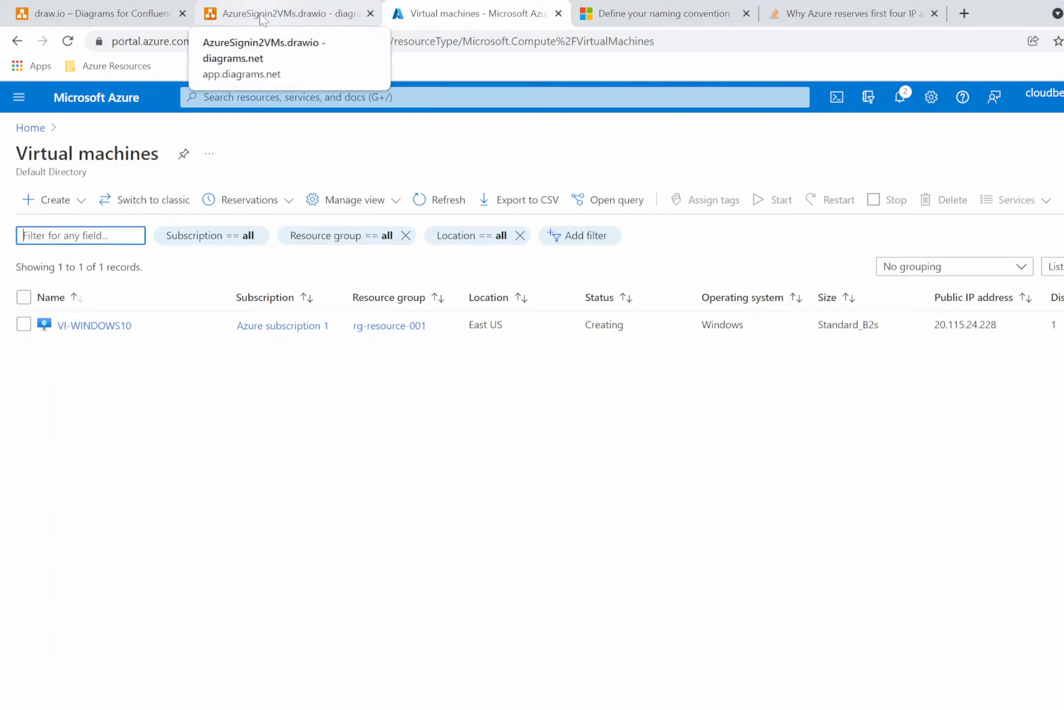
pyautogui.click(288, 12)
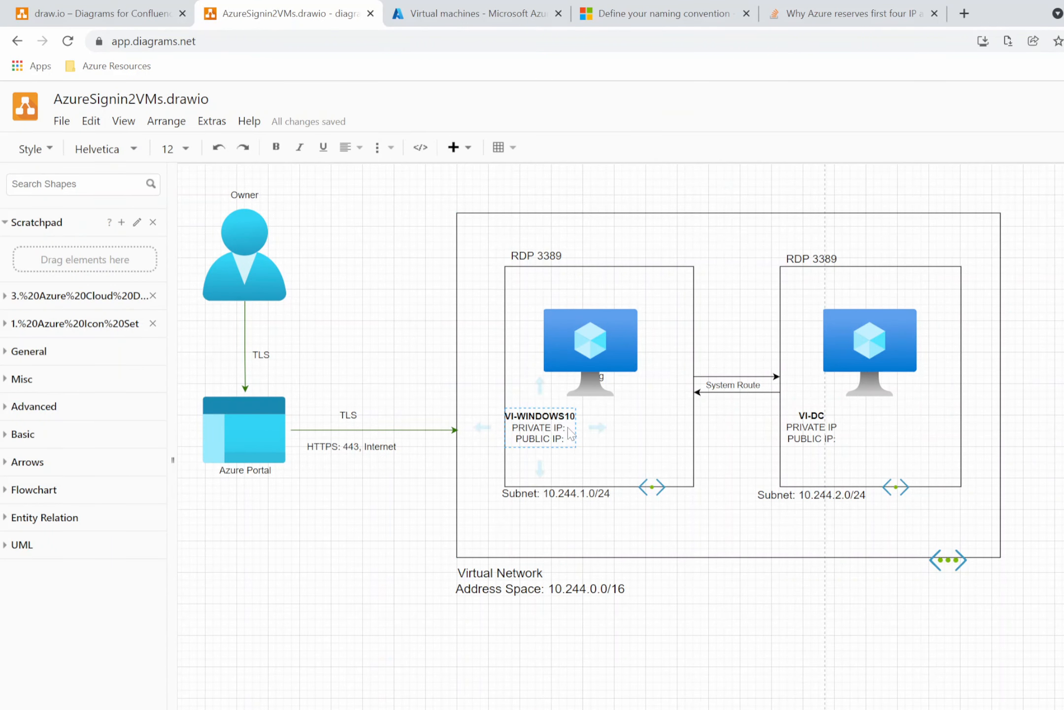
pyautogui.write('20.')
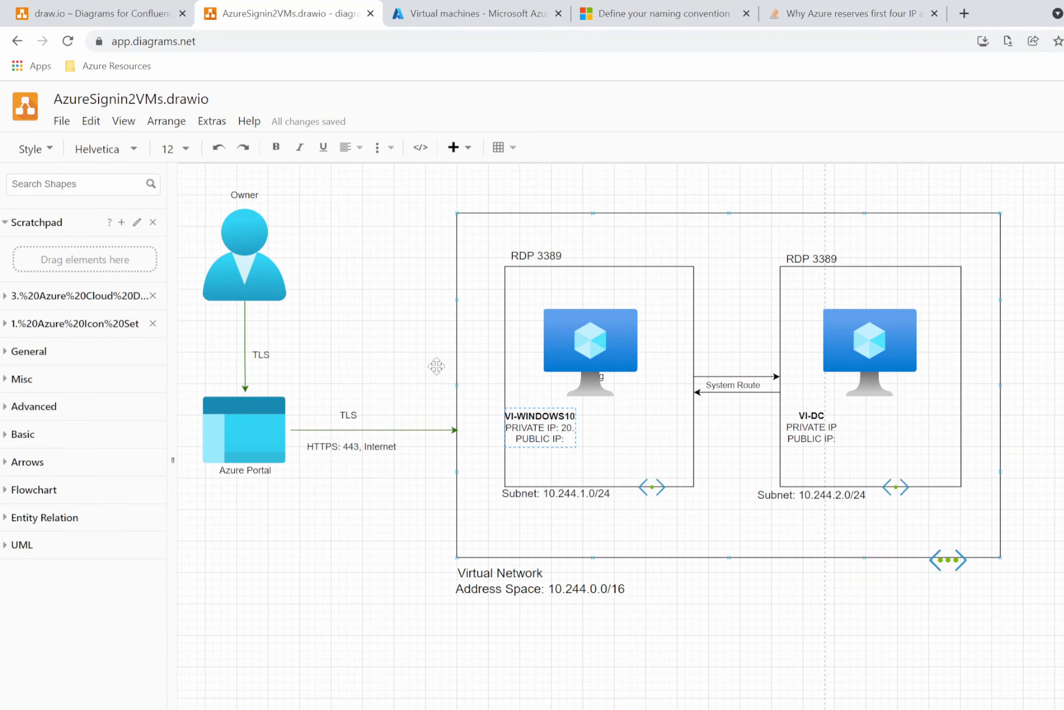
pyautogui.click(474, 14)
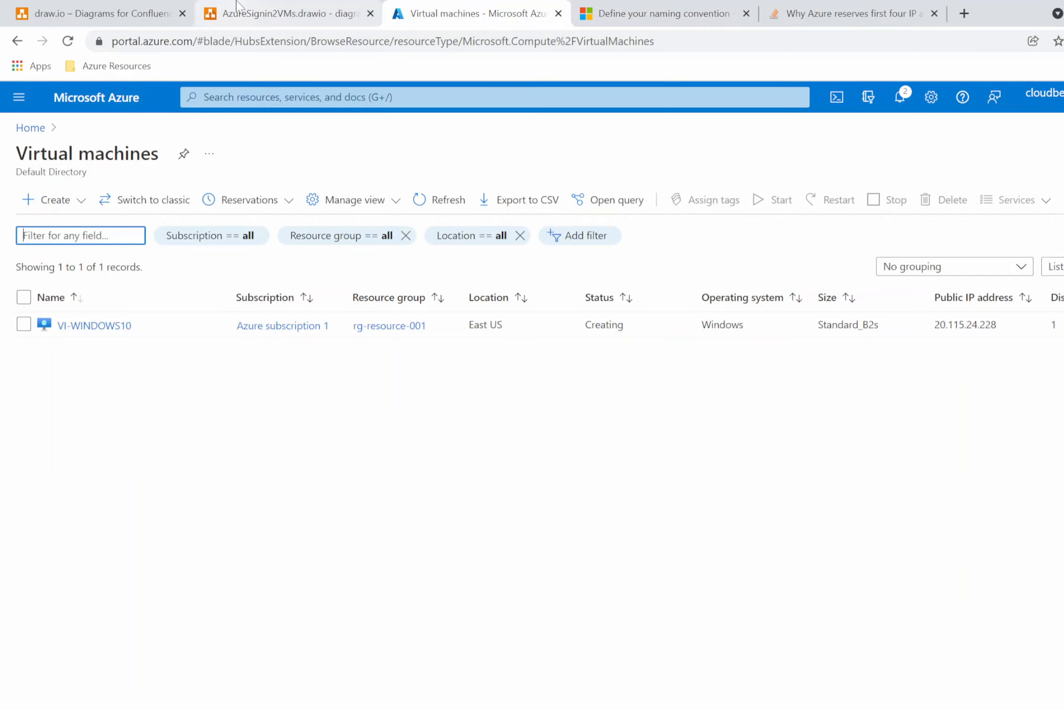
pyautogui.click(288, 13)
pyautogui.click(474, 15)
pyautogui.click(289, 19)
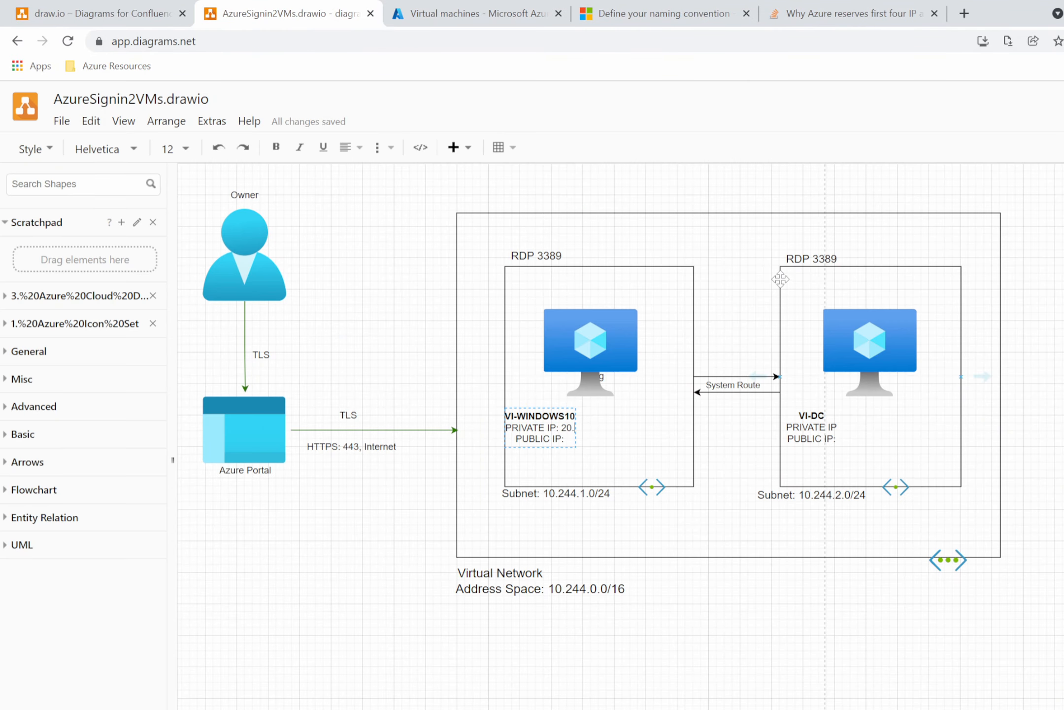
pyautogui.click(455, 6)
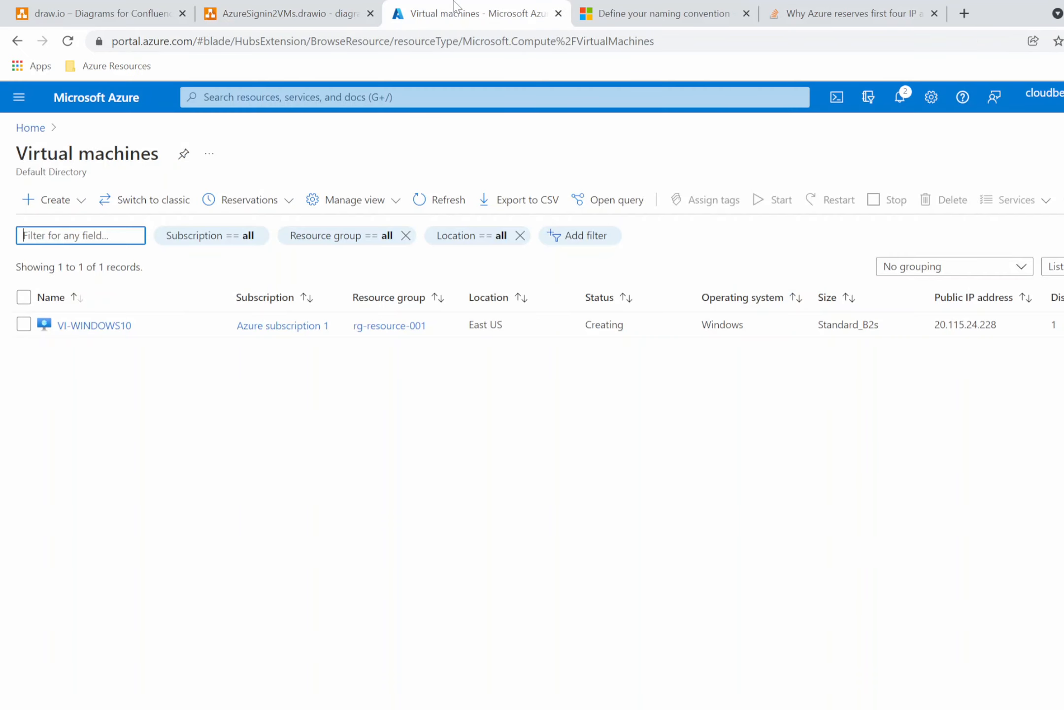
pyautogui.click(330, 11)
pyautogui.write('20.2')
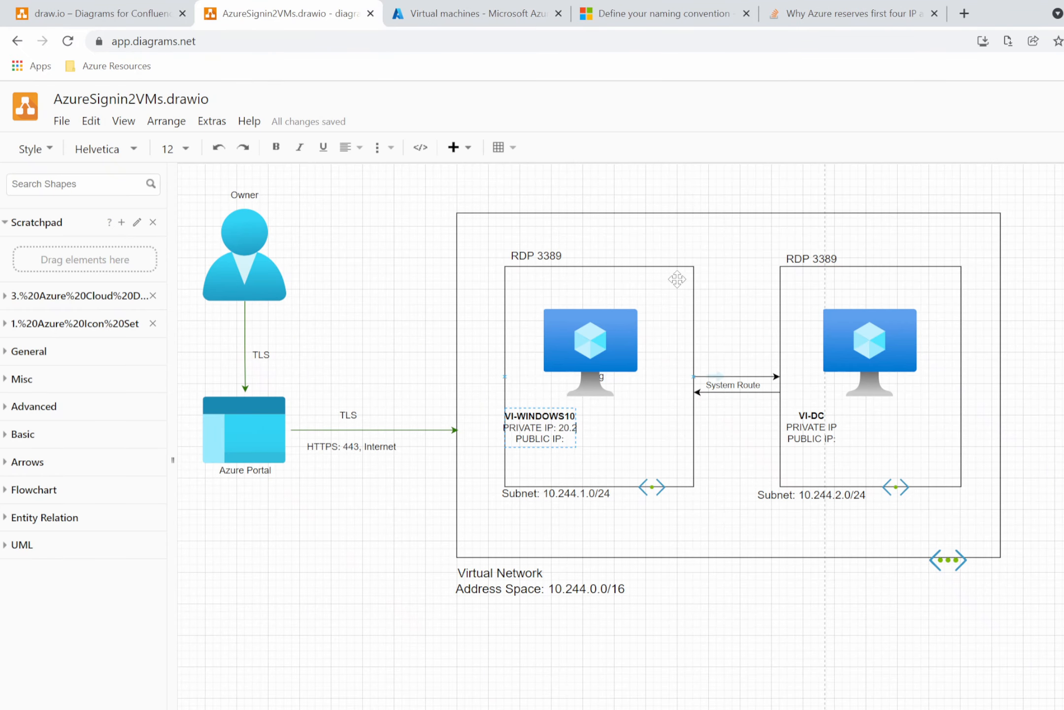
pyautogui.press('BackSpace')
pyautogui.write('155.24.228')
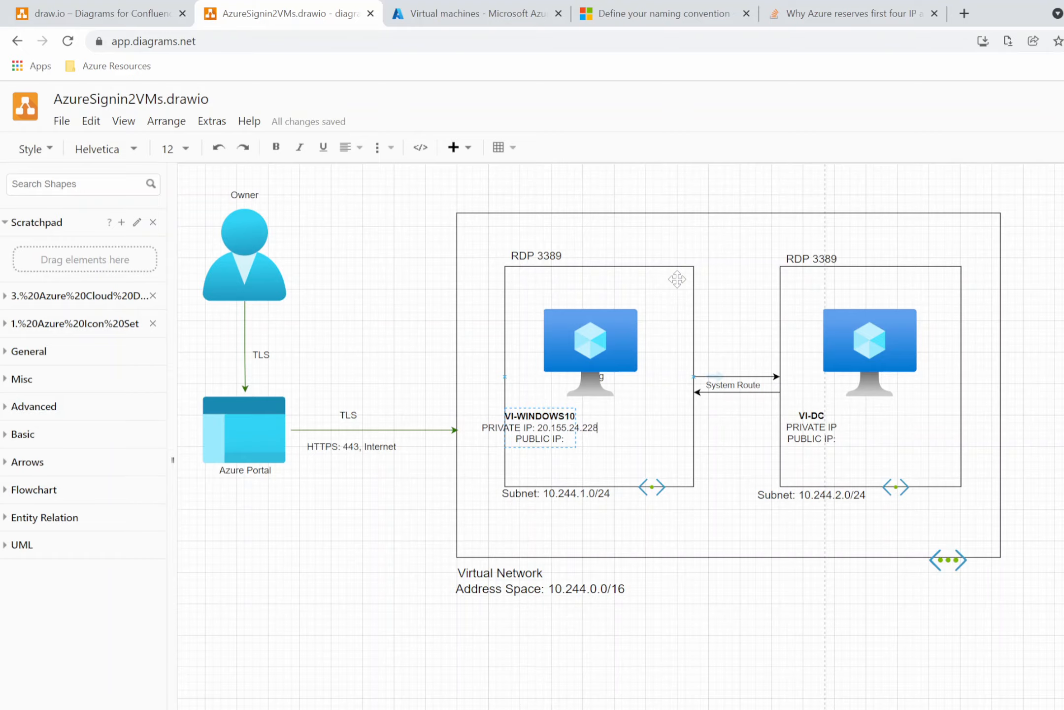
# Shift the VI-WINDOWS10 subnet box slightly right and center its VM label inside the box.
pyautogui.scroll(3, 653, 375)
pyautogui.scroll(1, 688, 545)
pyautogui.moveTo(635, 658); pyautogui.dragTo(650, 656)
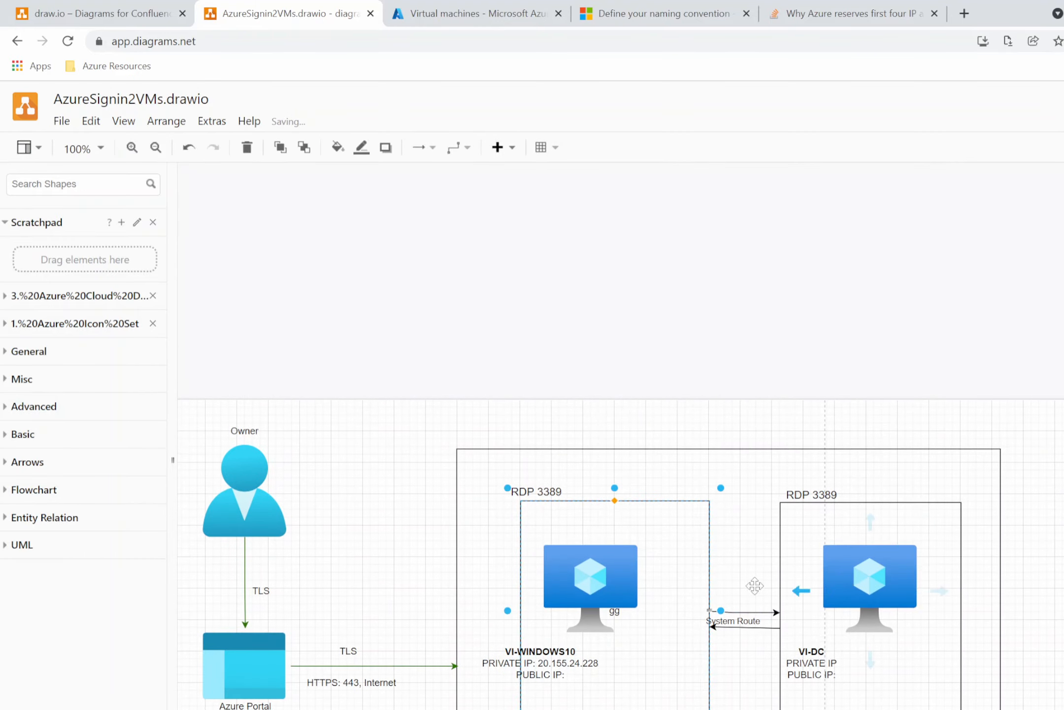
pyautogui.scroll(2, 708, 579)
pyautogui.scroll(-5, 707, 578)
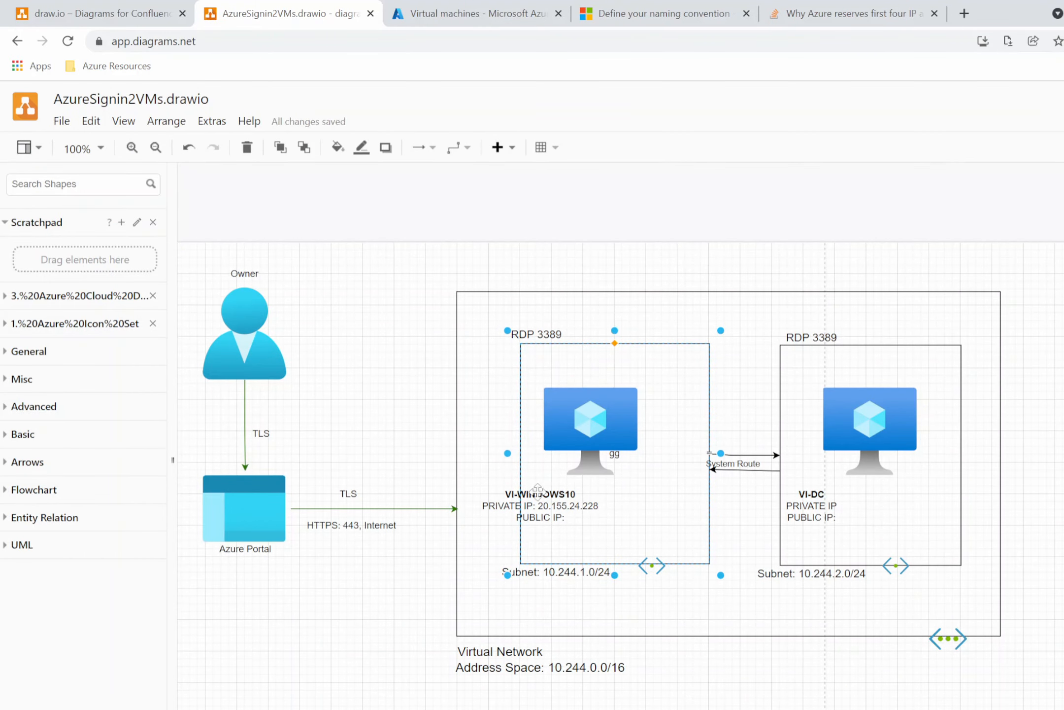
pyautogui.moveTo(534, 513); pyautogui.dragTo(571, 515)
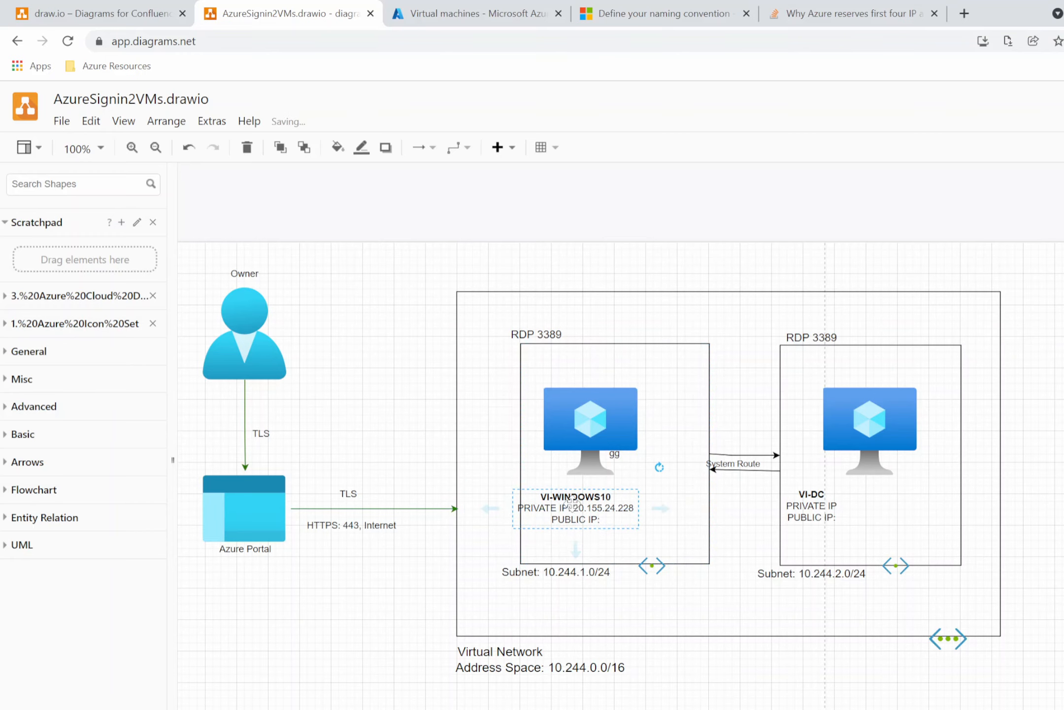
pyautogui.click(671, 543)
pyautogui.scroll(1, 670, 511)
pyautogui.scroll(-3, 670, 511)
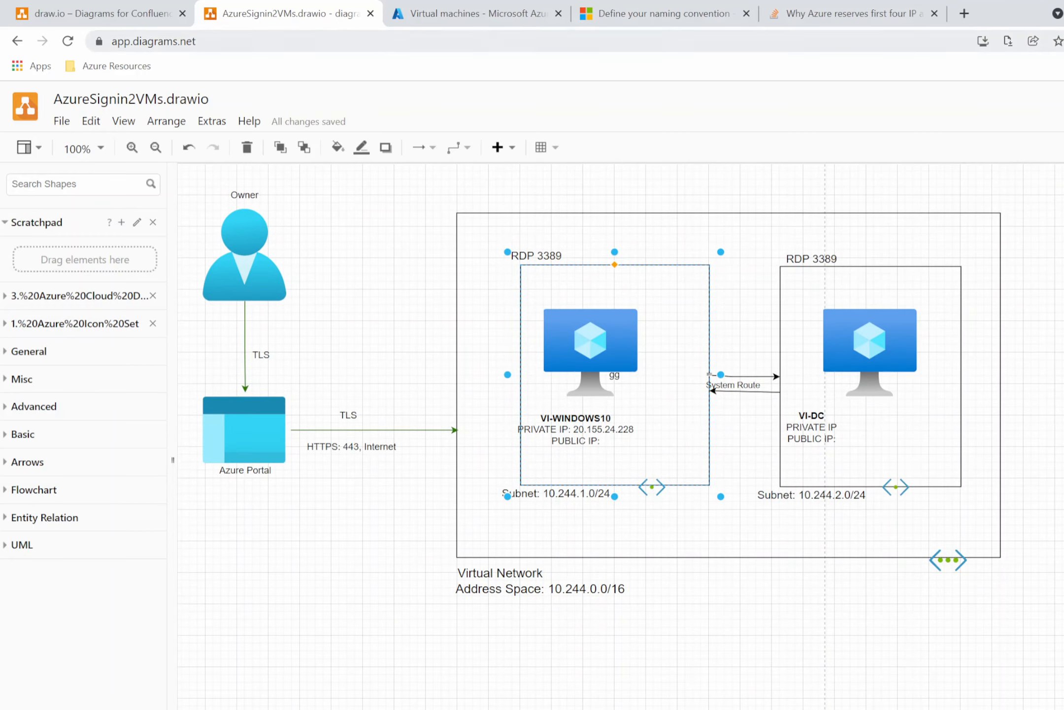
# Open the VI-WINDOWS10 virtual machine's page in the Azure portal.
pyautogui.click(492, 14)
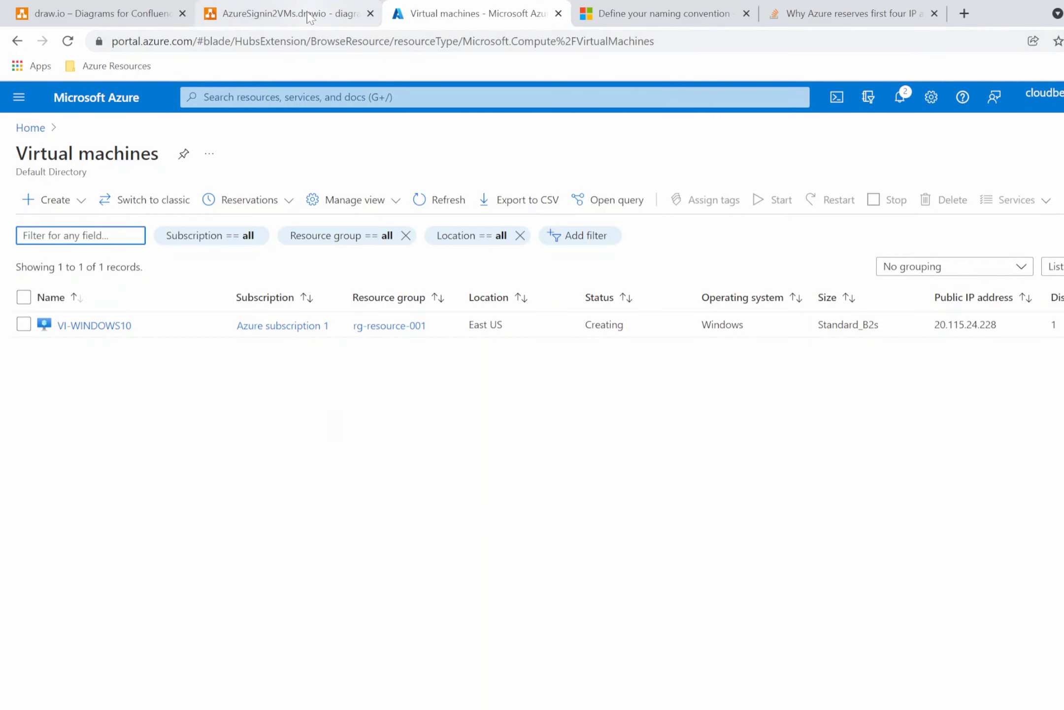
pyautogui.click(378, 412)
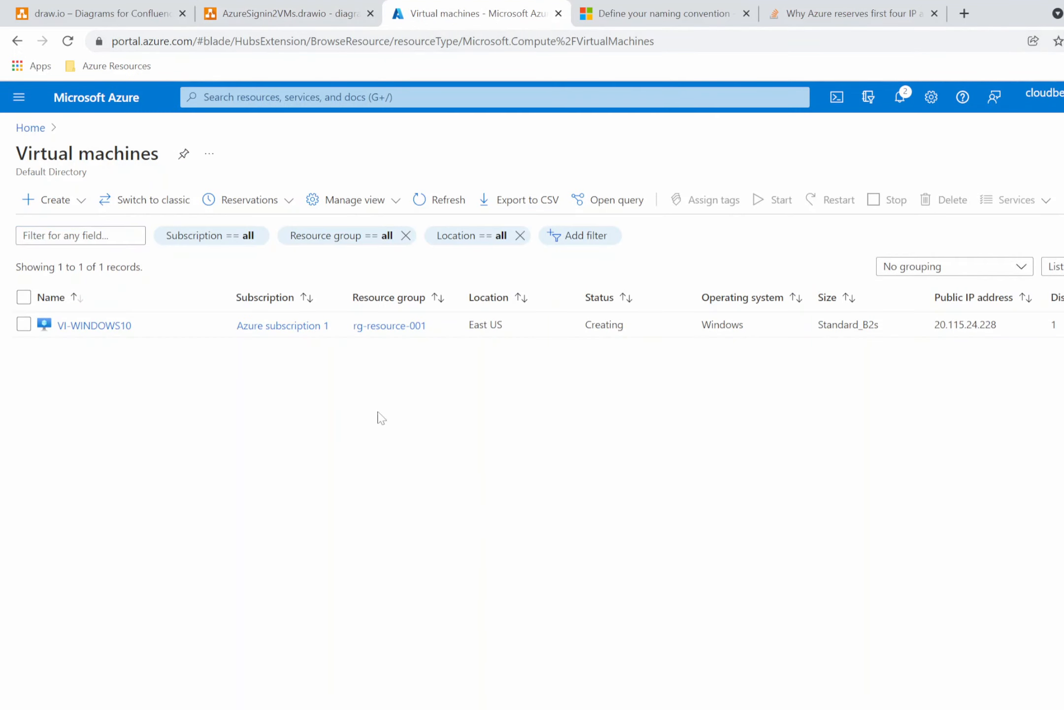
pyautogui.click(103, 328)
# Move the address 20.155.24.228 from the PRIVATE IP line to the PUBLIC IP line of the VI-WINDOWS10 label.
pyautogui.click(315, 17)
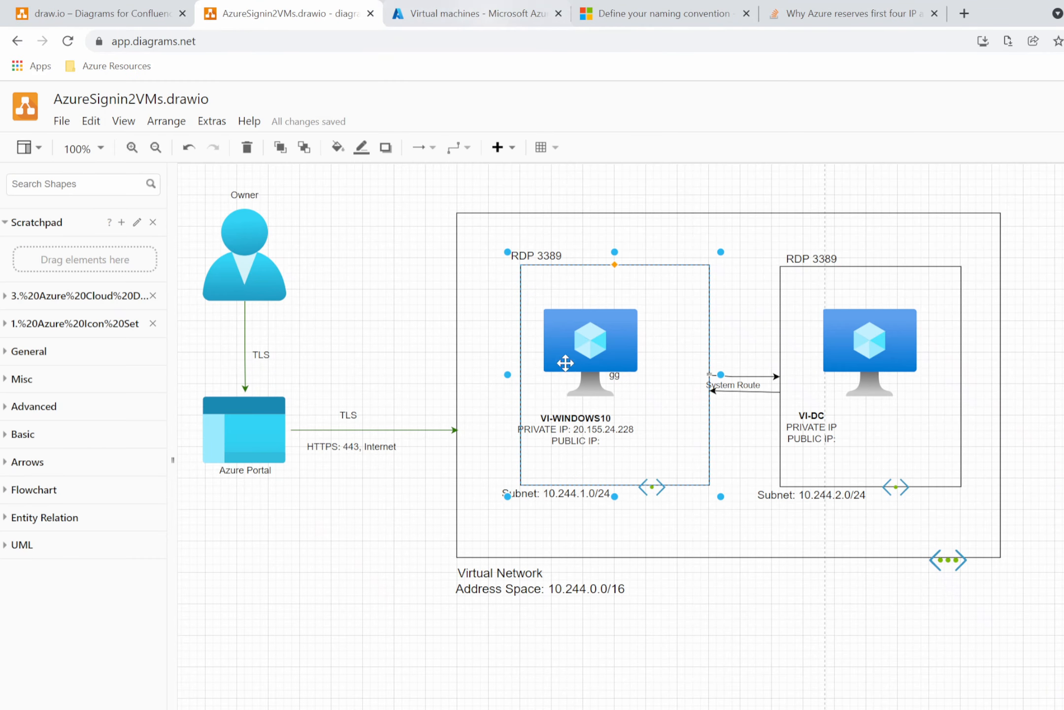
pyautogui.doubleClick(626, 433)
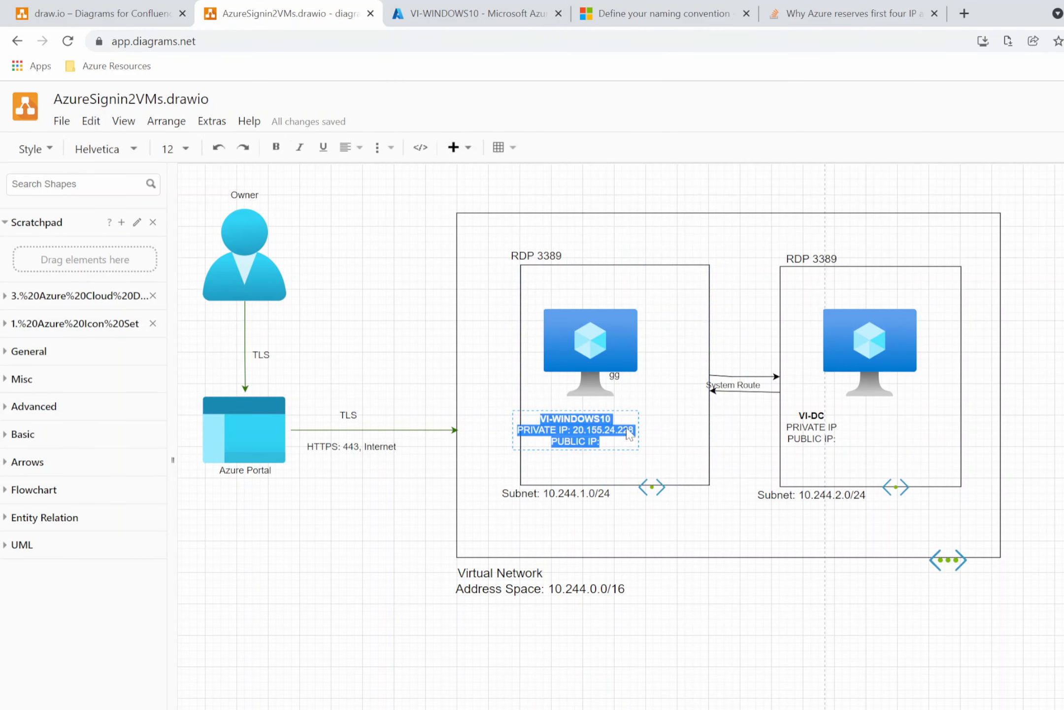
pyautogui.click(633, 433)
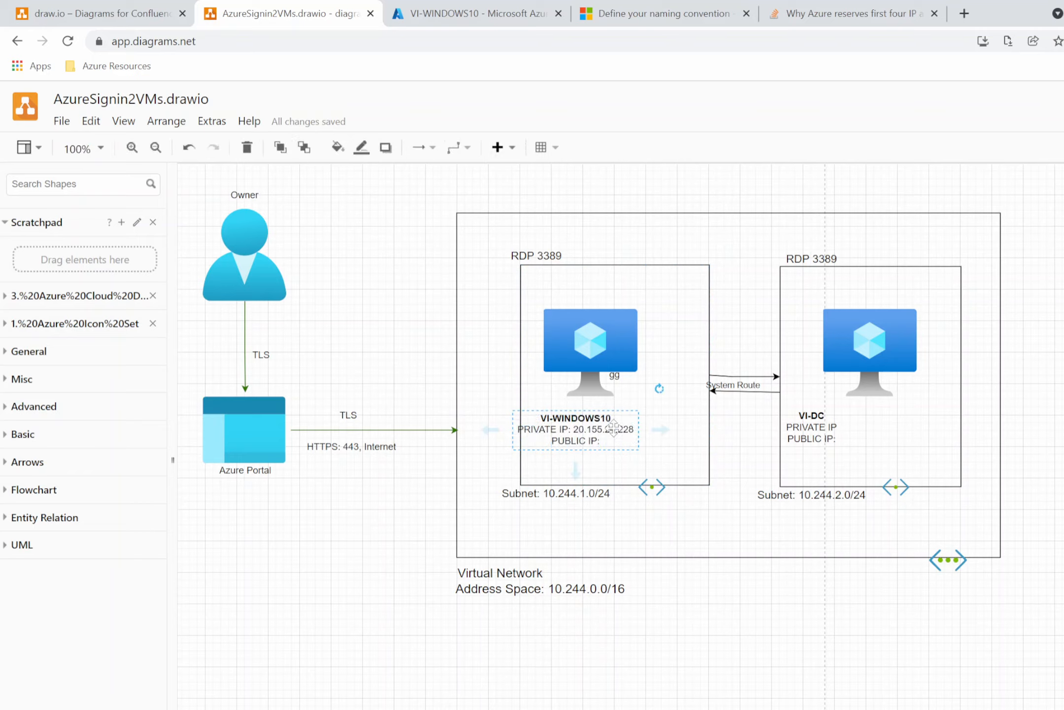
pyautogui.doubleClick(616, 434)
pyautogui.click(616, 434)
pyautogui.moveTo(635, 432); pyautogui.dragTo(571, 435)
pyautogui.hotkey('ctrl', 'c')
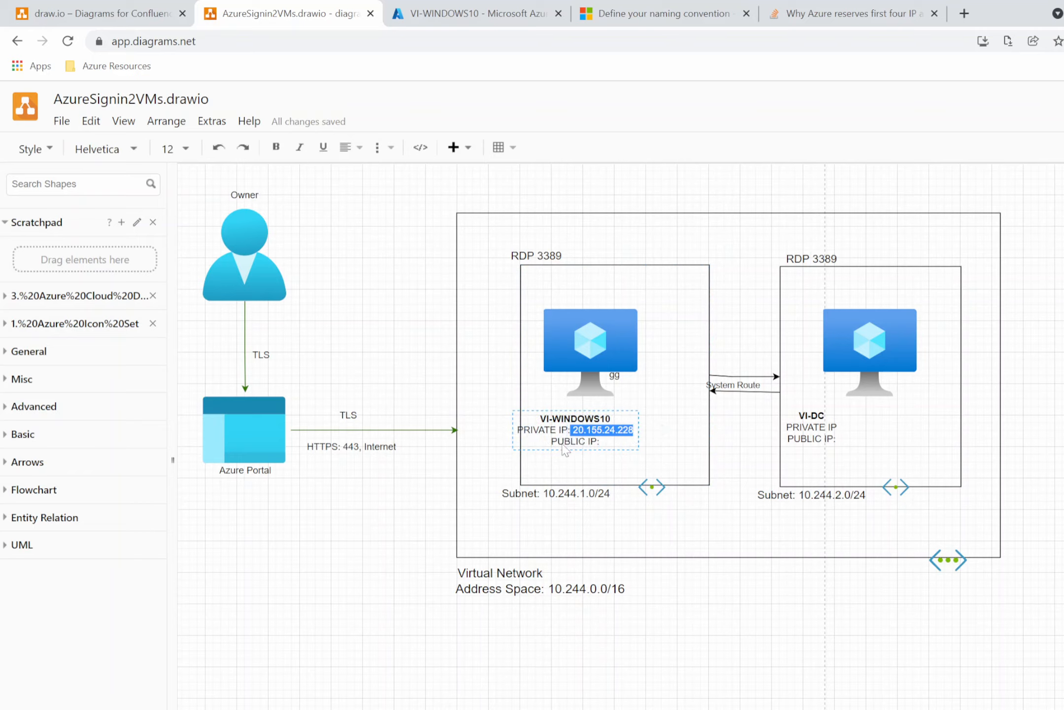
pyautogui.press('BackSpace')
pyautogui.click(611, 440)
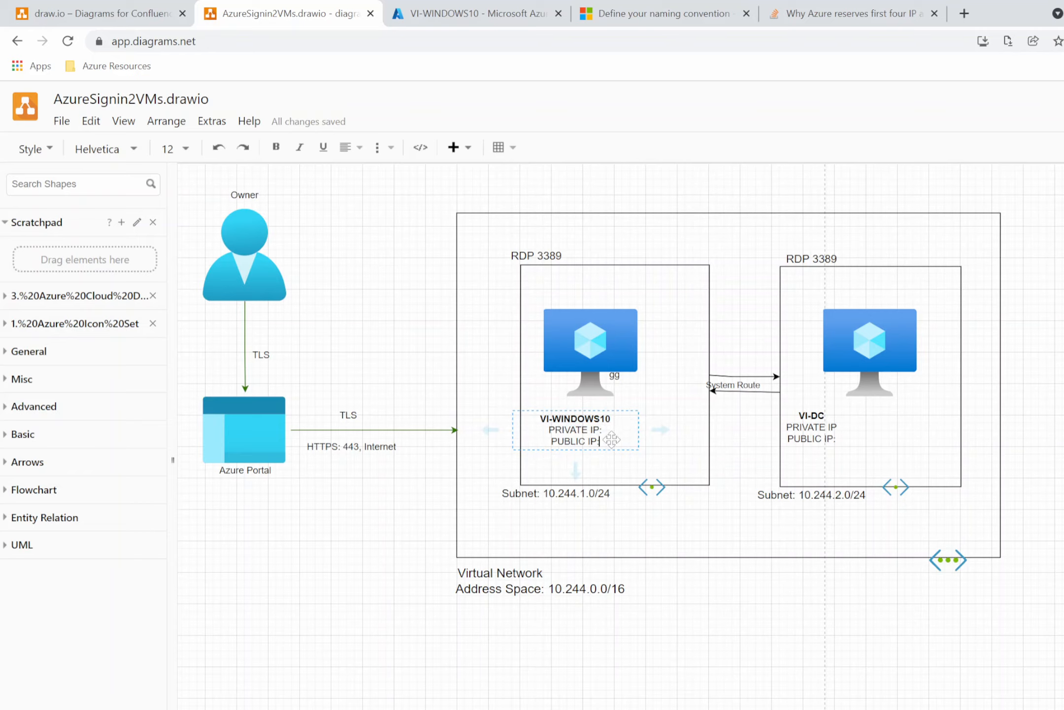
pyautogui.hotkey('ctrl', 'v')
pyautogui.click(607, 420)
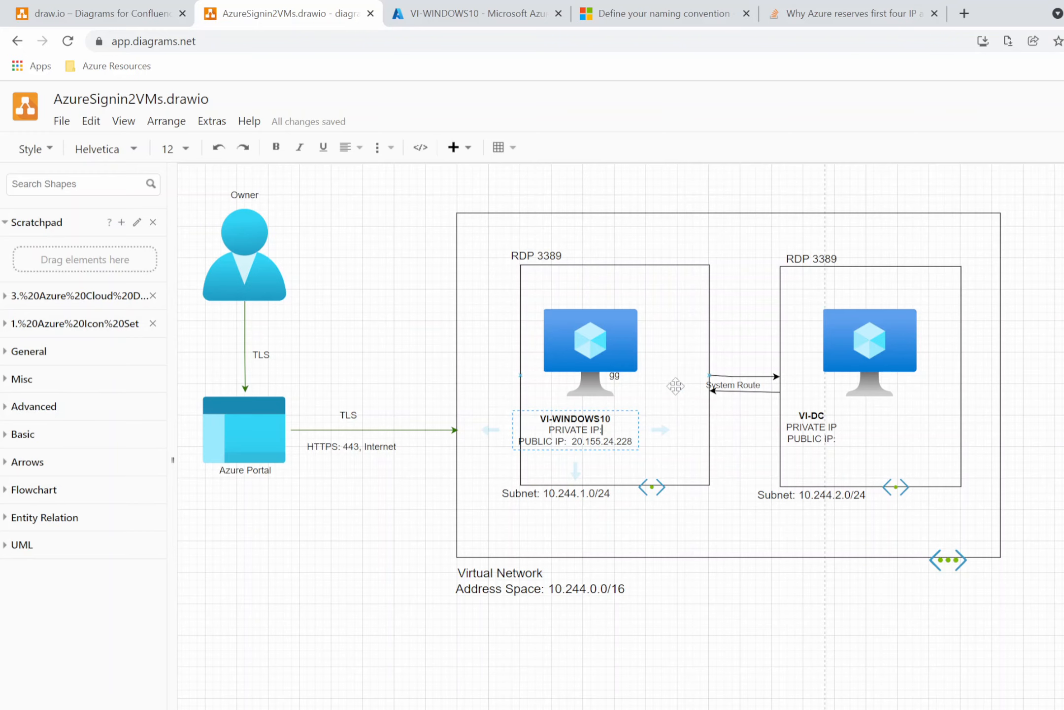
# Open the VM's Networking page in the portal and copy its NIC private IP address.
pyautogui.click(494, 15)
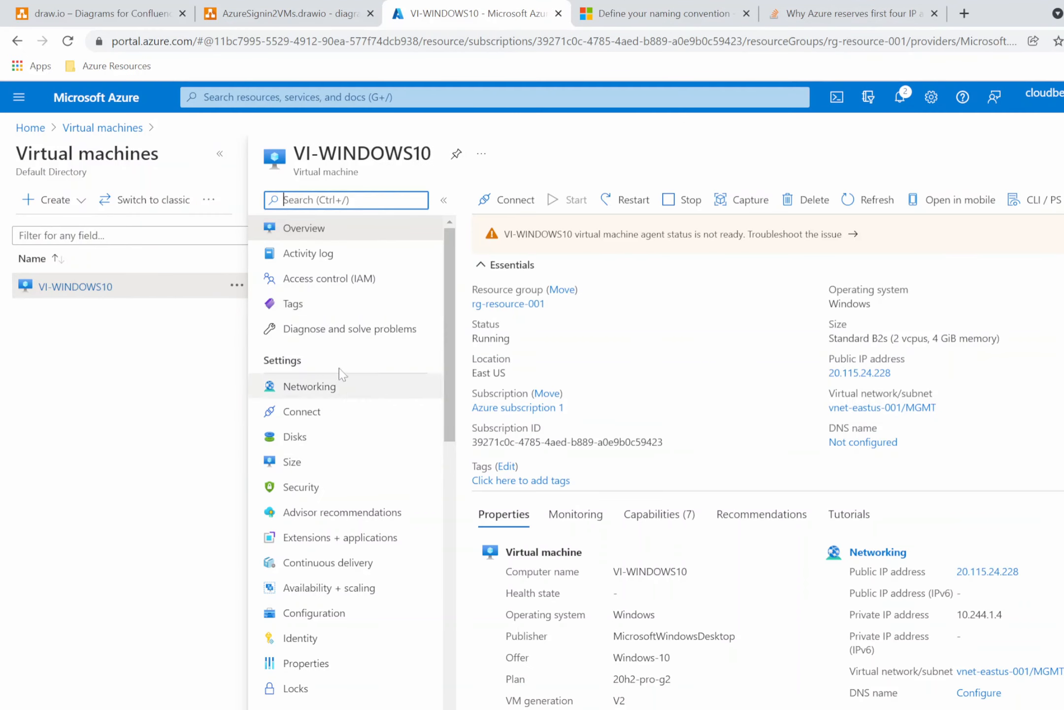
pyautogui.click(320, 391)
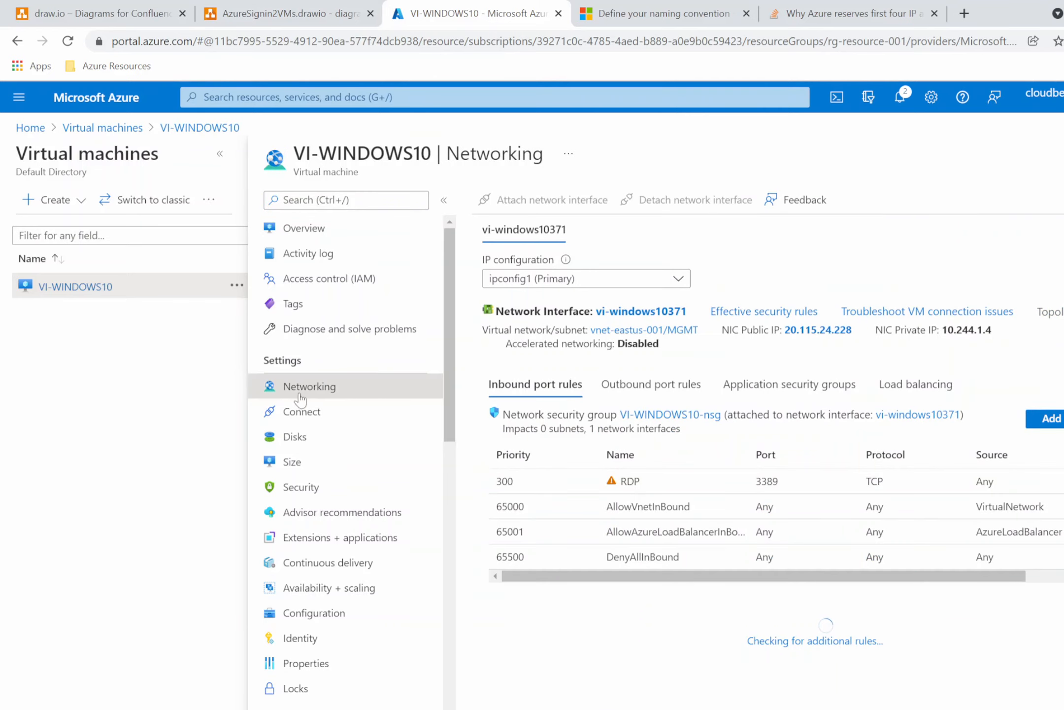
pyautogui.moveTo(997, 334); pyautogui.dragTo(942, 330)
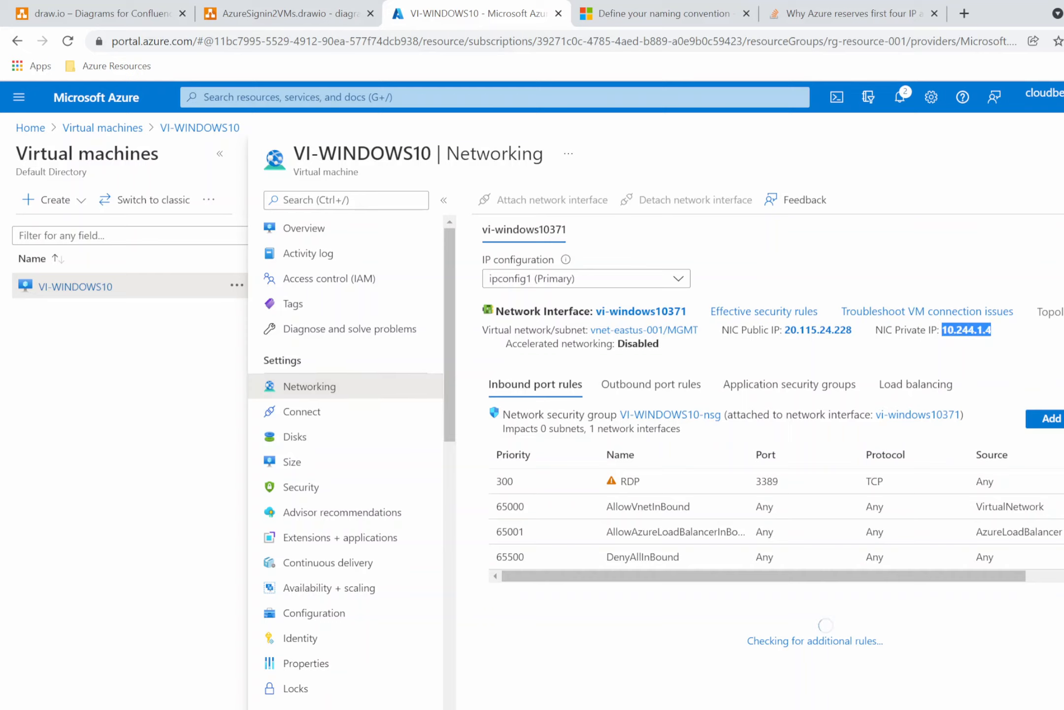
pyautogui.rightClick(966, 326)
pyautogui.click(996, 337)
# Paste the private IP 10.244.1.4 after PRIVATE IP in the VI-WINDOWS10 label.
pyautogui.click(326, 18)
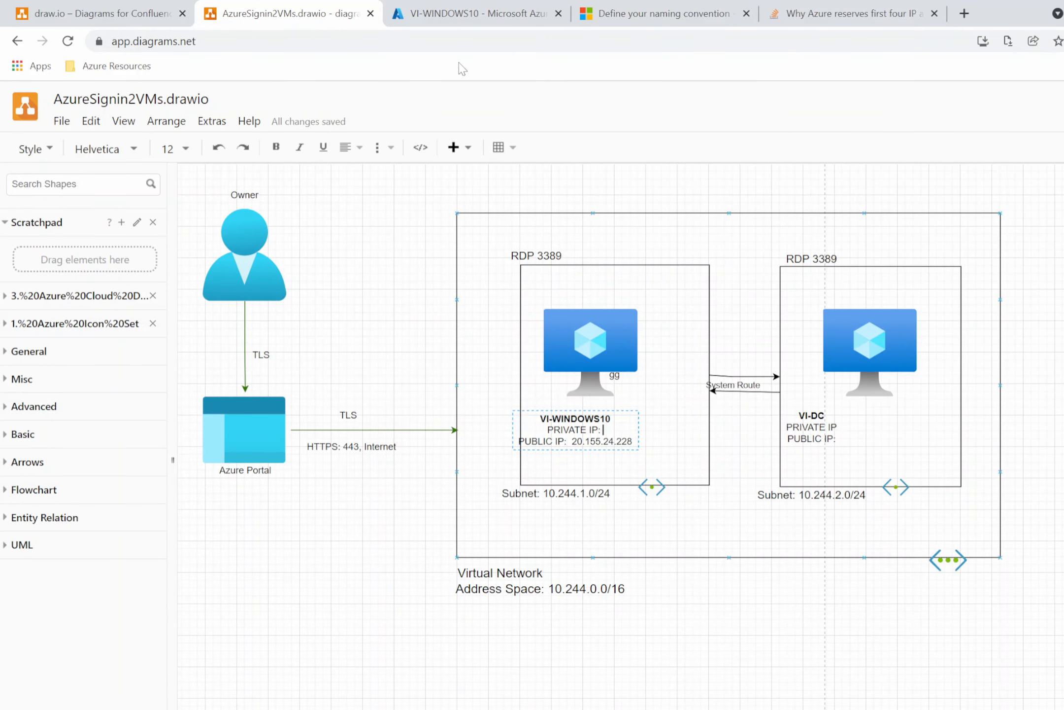
pyautogui.click(474, 16)
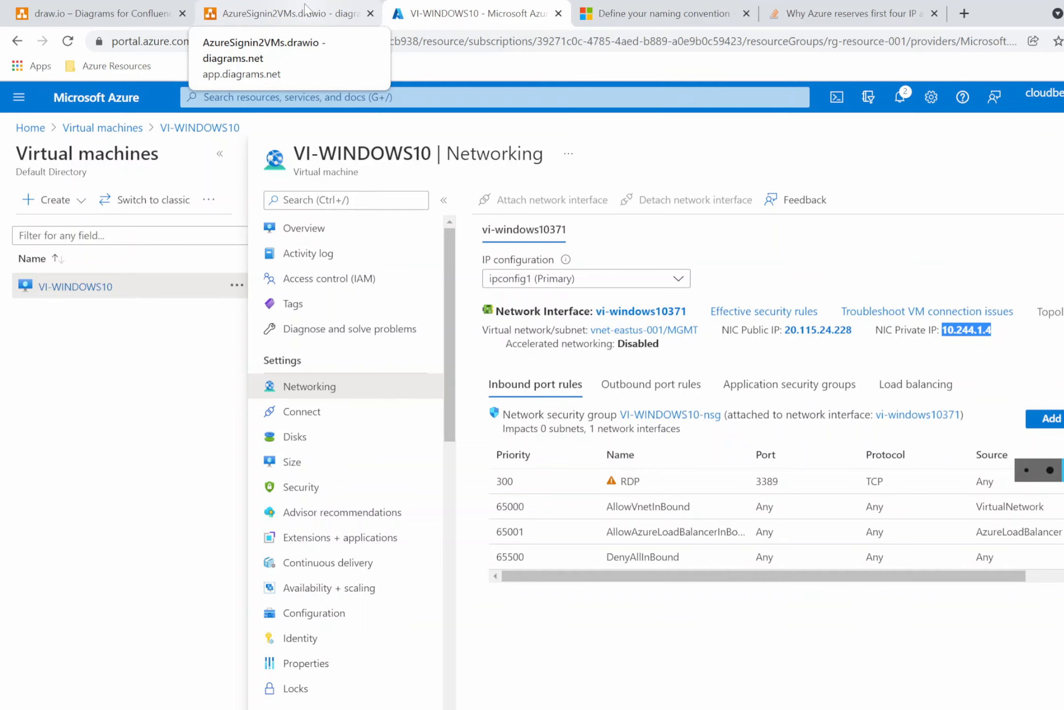
pyautogui.click(323, 15)
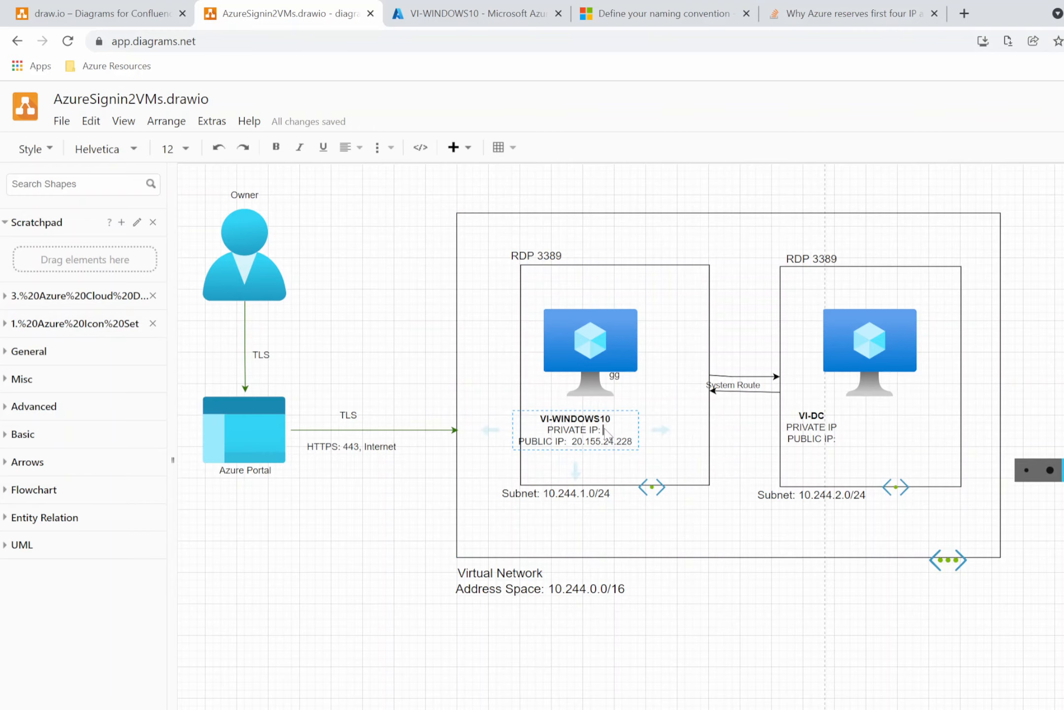
pyautogui.hotkey('ctrl', 'v')
pyautogui.click(690, 451)
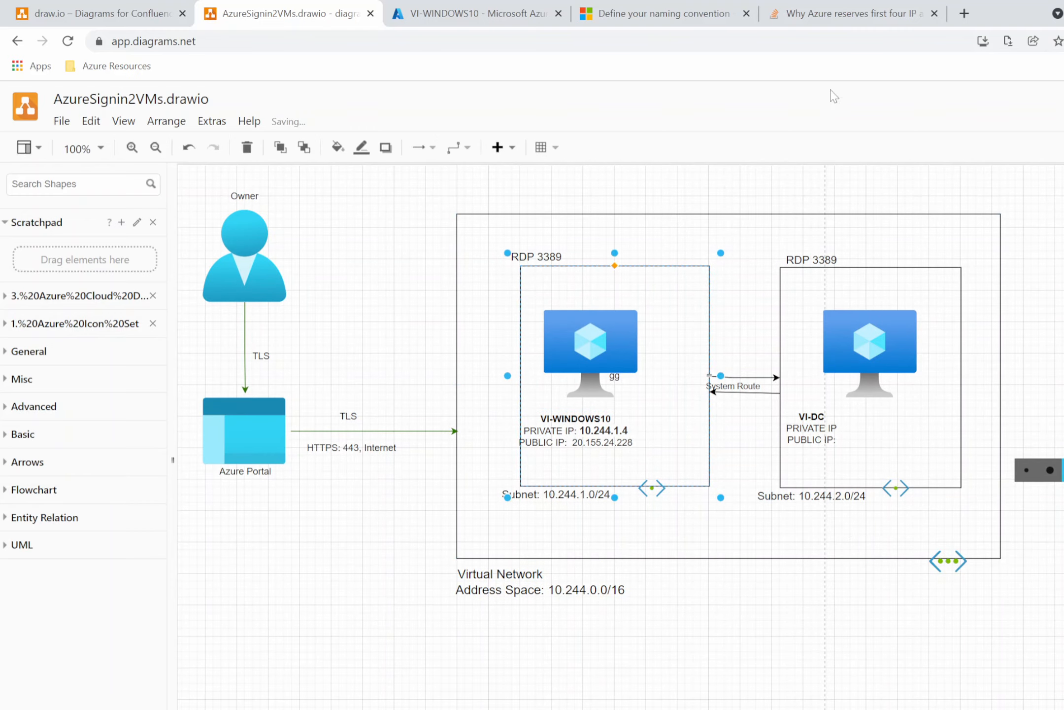
# Read the Stack Overflow answer on why Azure reserves subnet addresses, then return to the VM's Networking page.
pyautogui.click(855, 19)
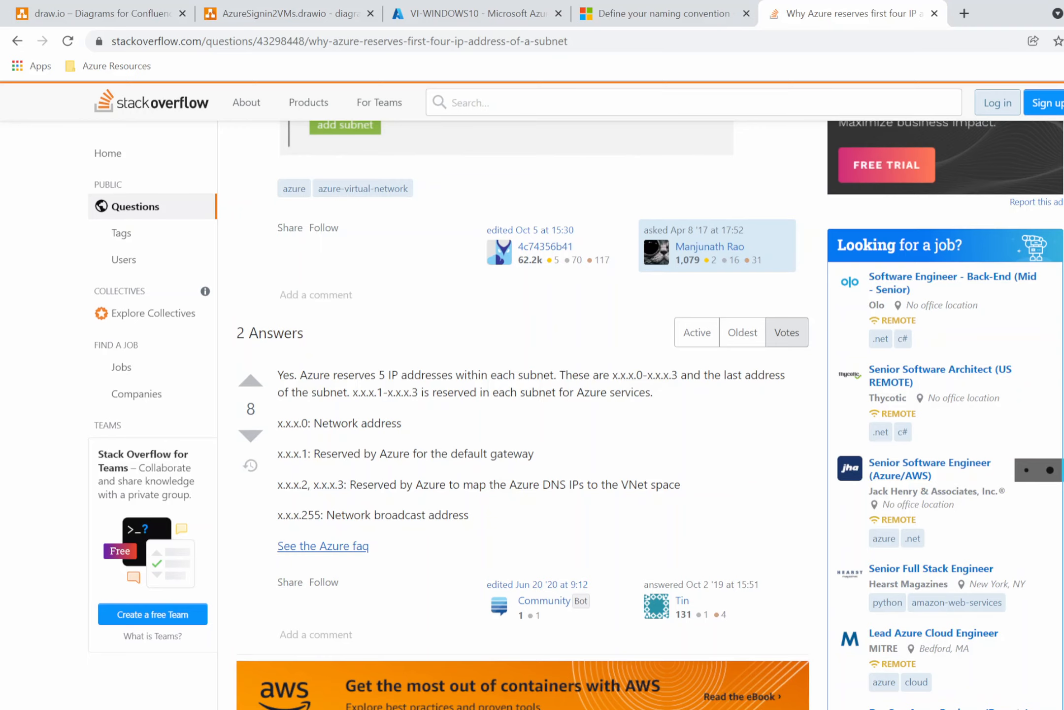
pyautogui.scroll(-1, 318, 468)
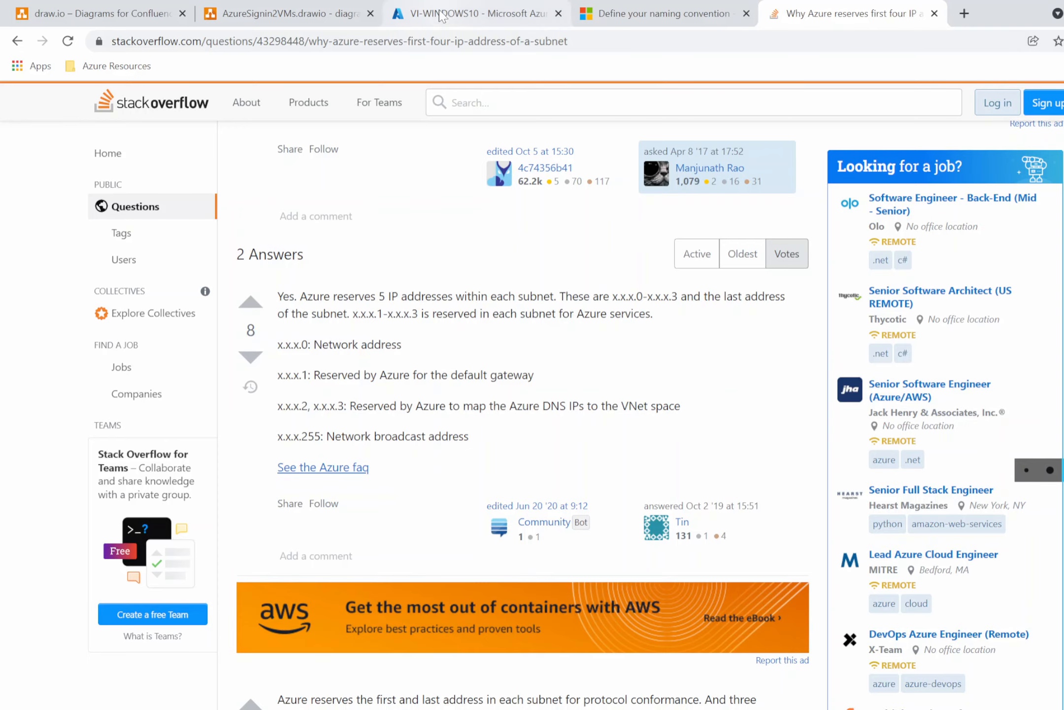
pyautogui.click(468, 14)
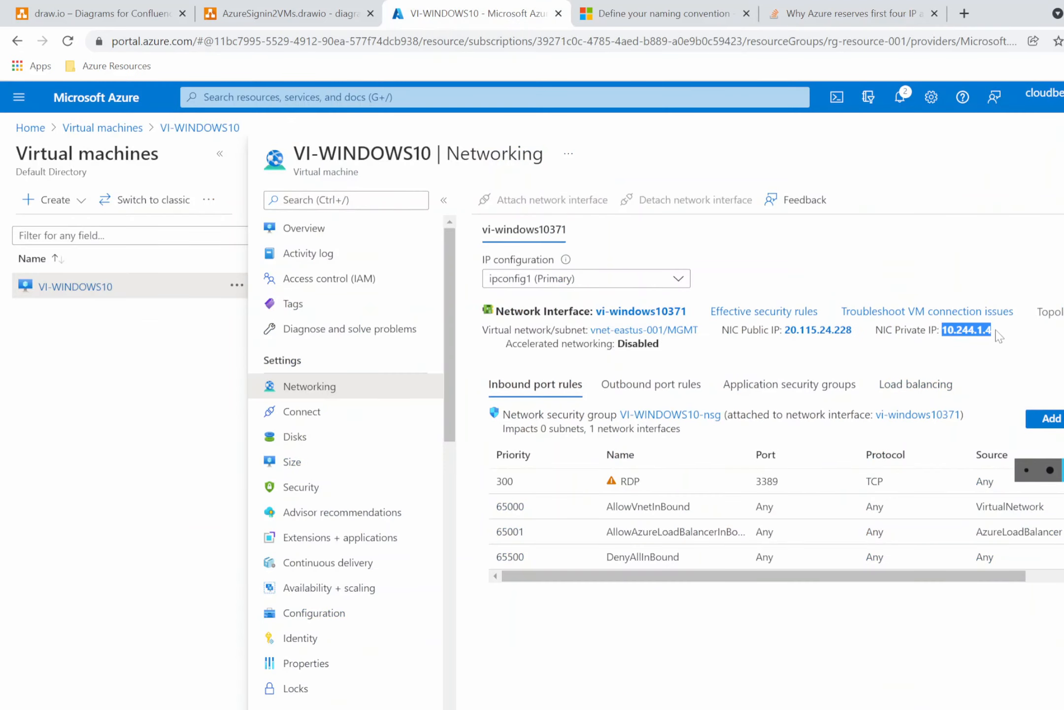
pyautogui.click(1029, 334)
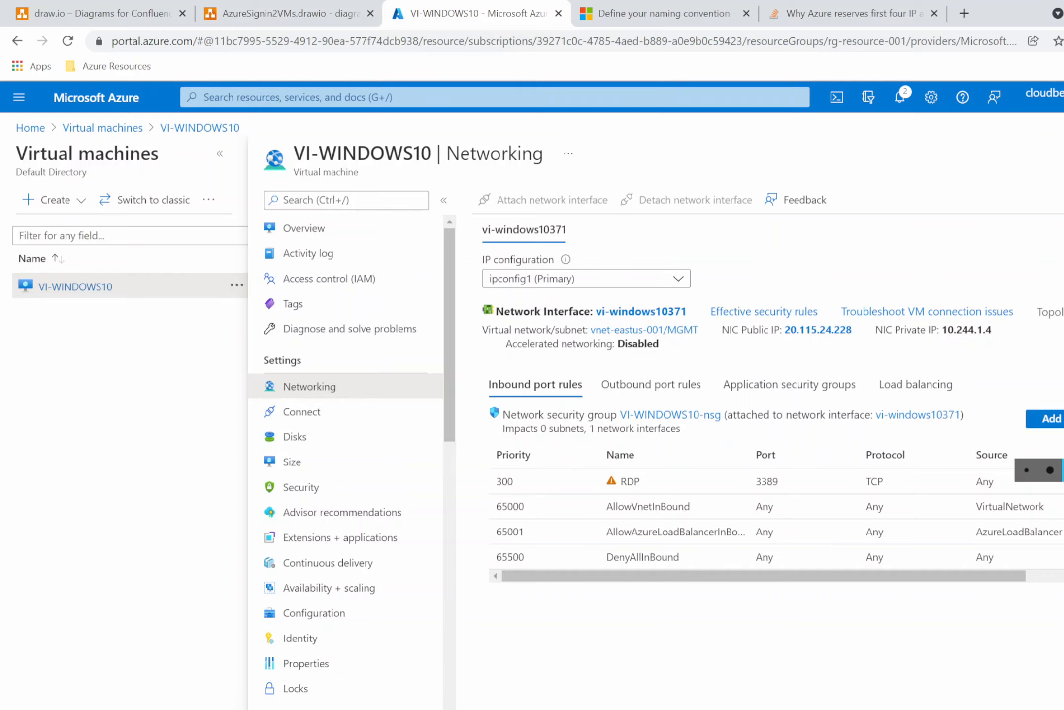
# Search the portal for virtual machines and start creating a new virtual machine.
pyautogui.click(296, 97)
pyautogui.write('virtual')
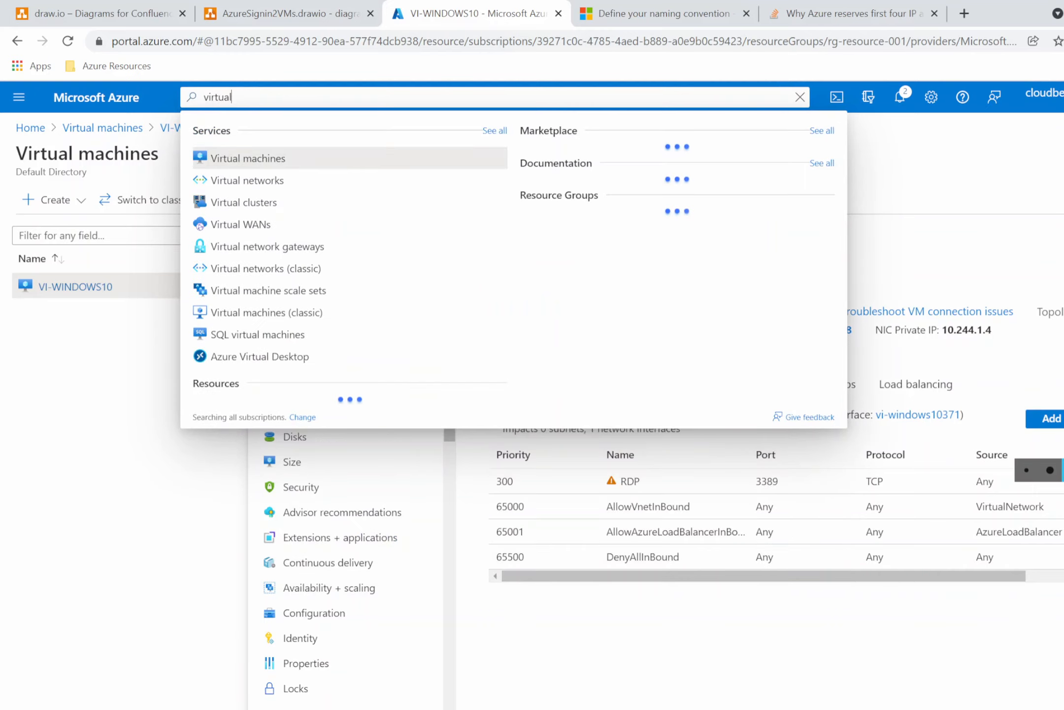
pyautogui.click(124, 134)
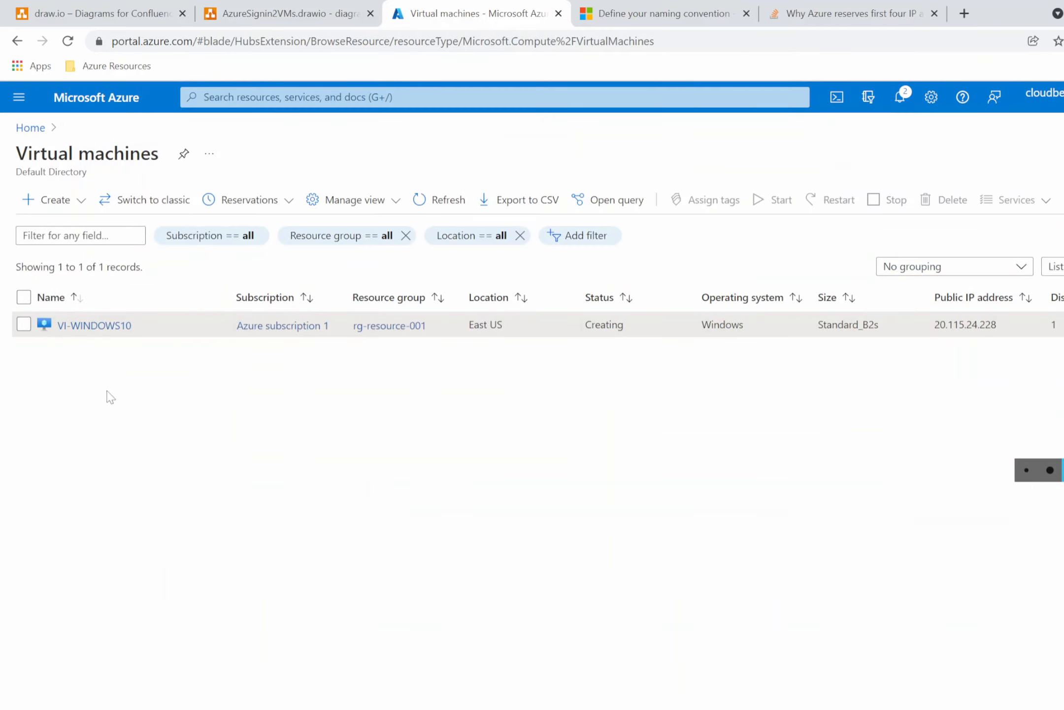
pyautogui.click(49, 202)
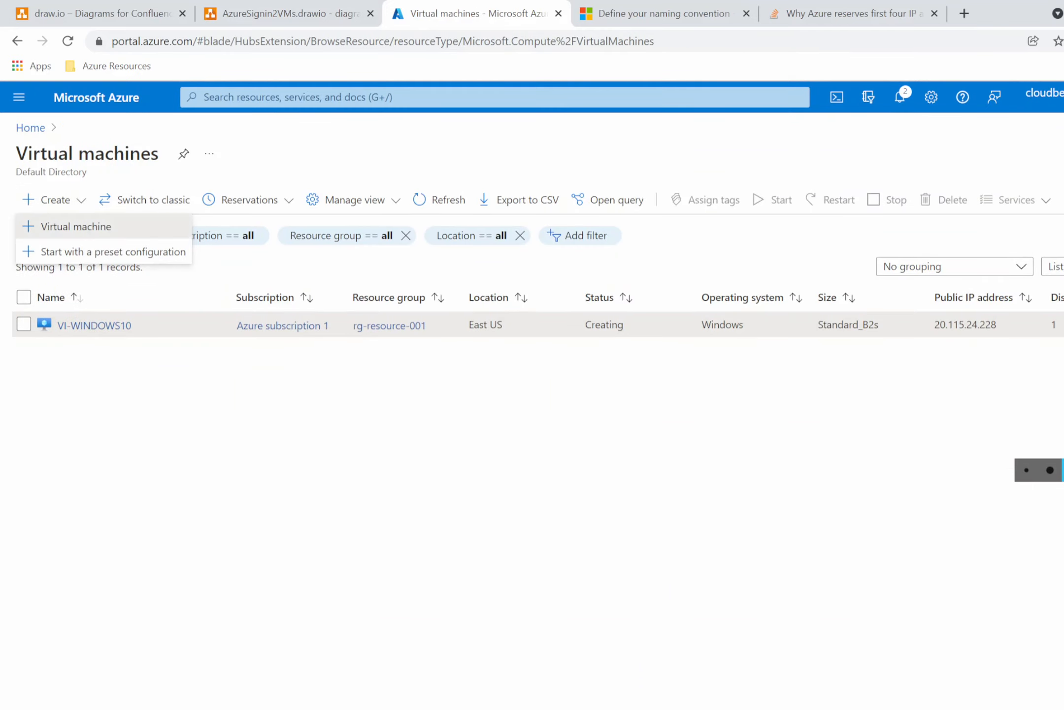
pyautogui.click(76, 227)
# Check the VI-DC machine in the diagram before returning to the VM creation form.
pyautogui.click(286, 13)
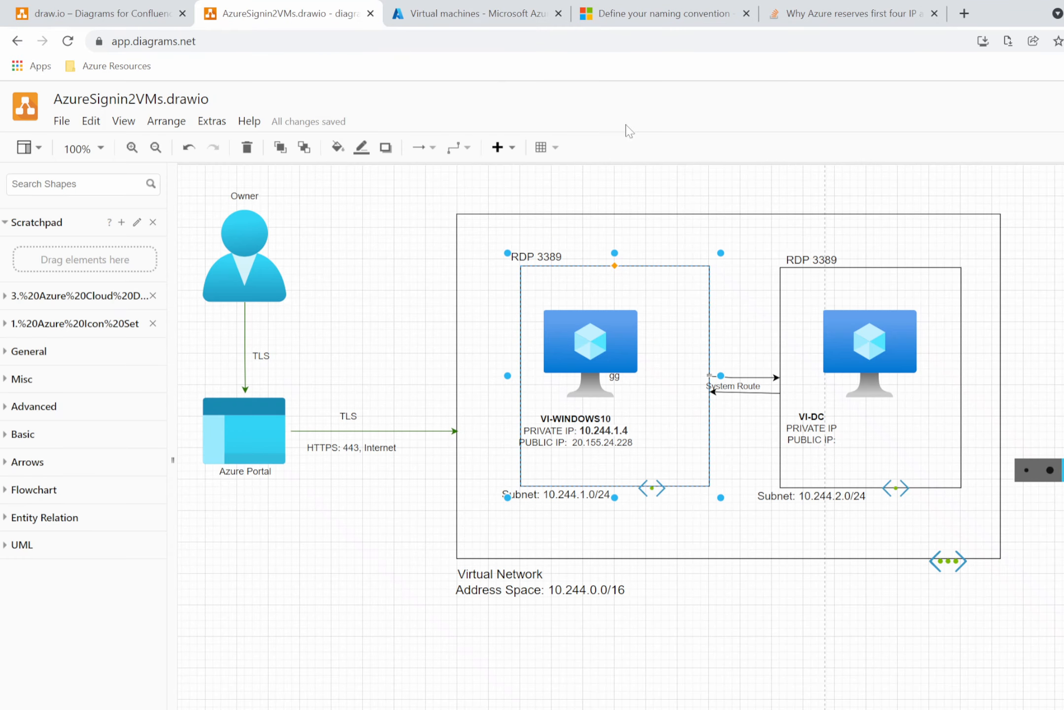
pyautogui.click(881, 345)
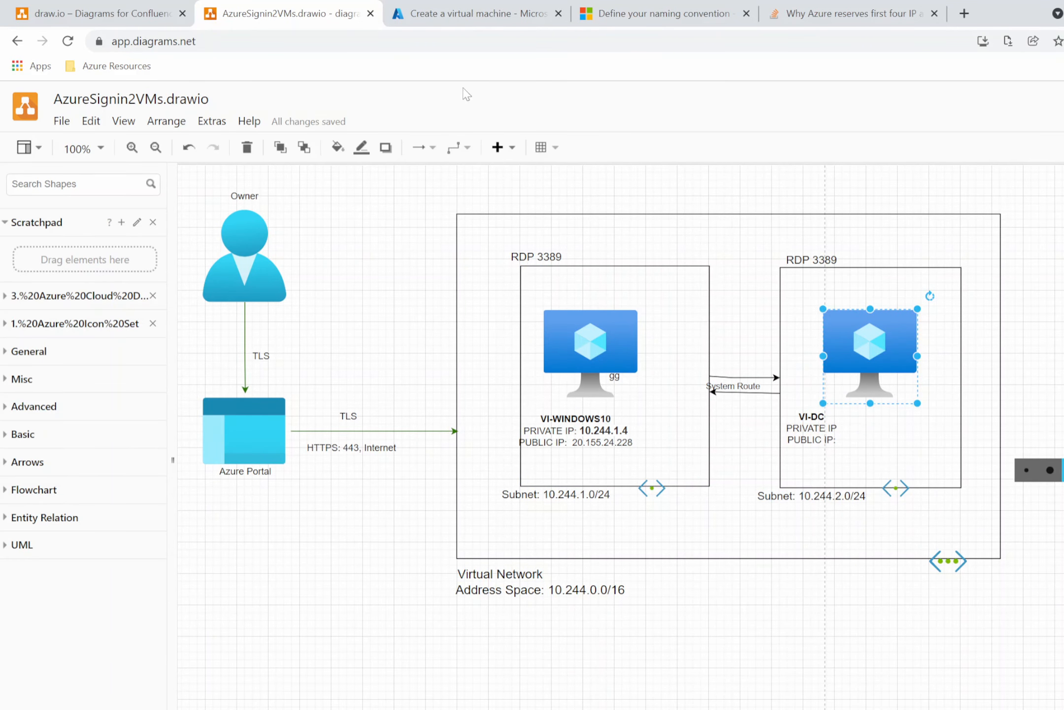
pyautogui.click(448, 17)
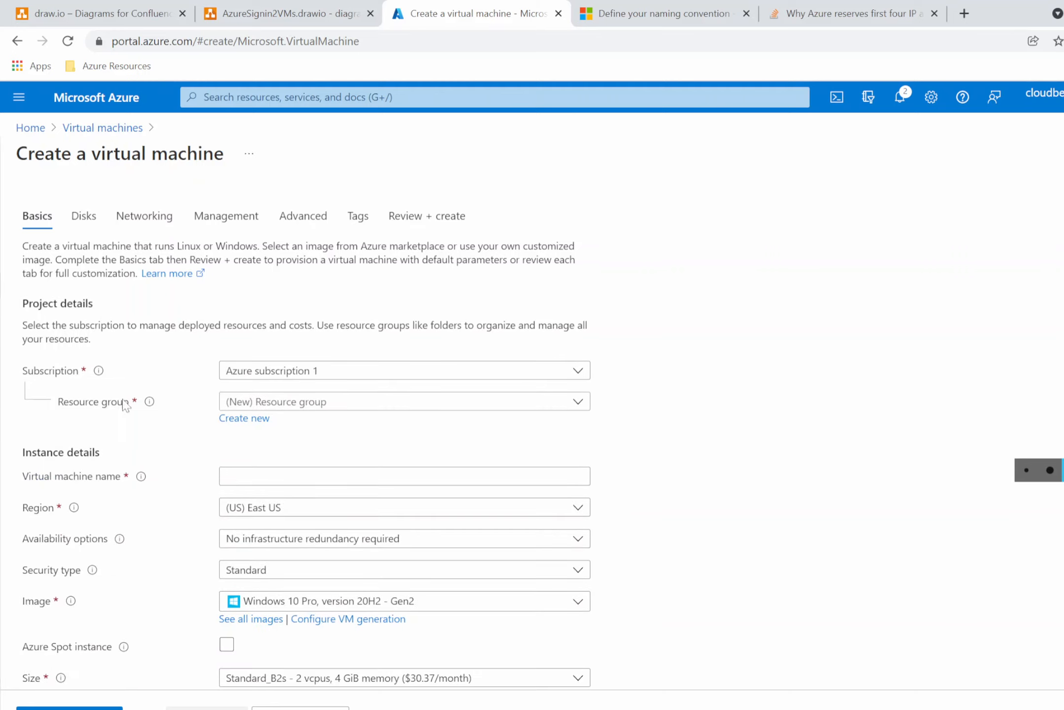
# Choose resource group rg-resource-001 and name the virtual machine VI-DC.
pyautogui.click(330, 411)
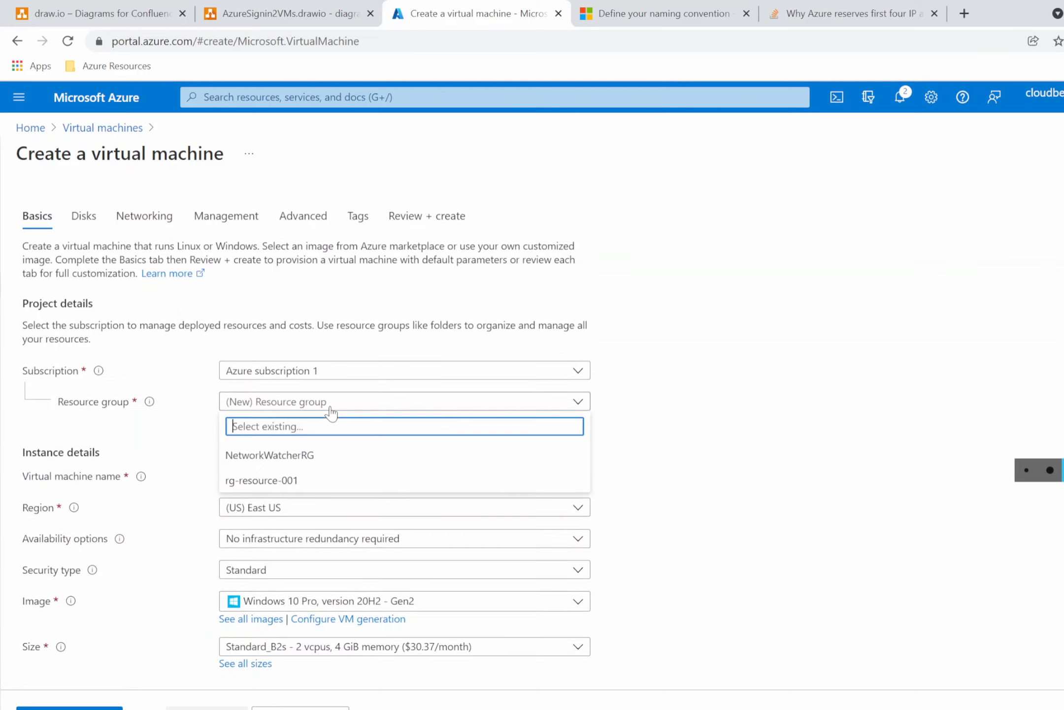
pyautogui.click(271, 480)
pyautogui.scroll(-1, 651, 493)
pyautogui.scroll(-3, 651, 492)
pyautogui.click(348, 318)
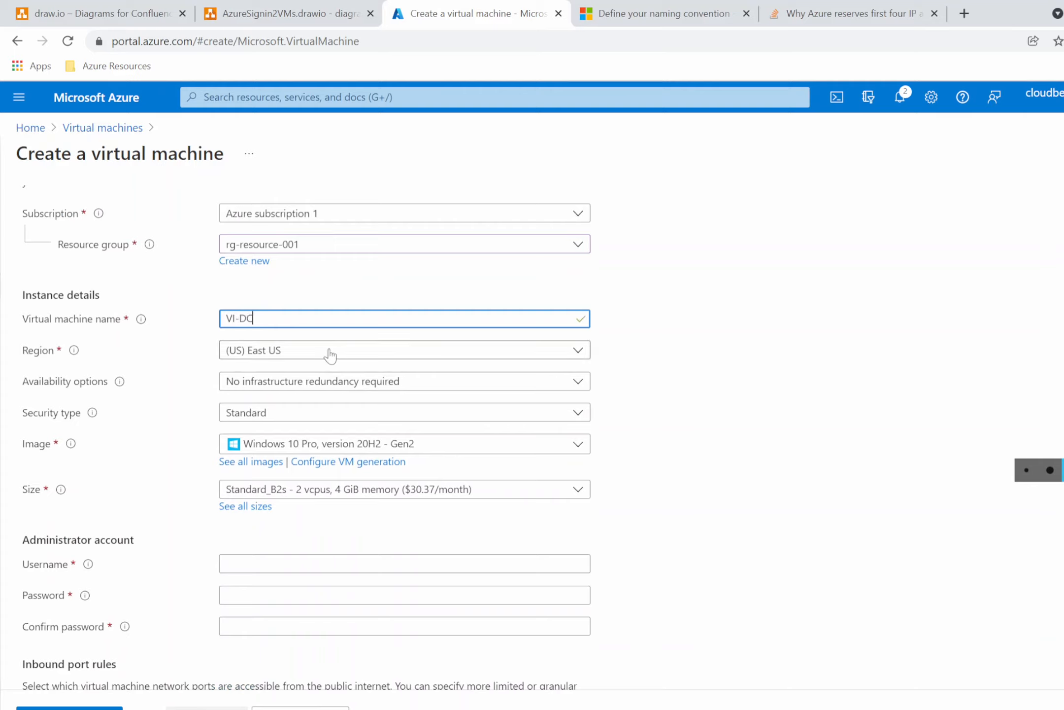
# Set the VM image to Windows Server 2016 Datacenter - Gen2.
pyautogui.click(334, 385)
pyautogui.click(333, 389)
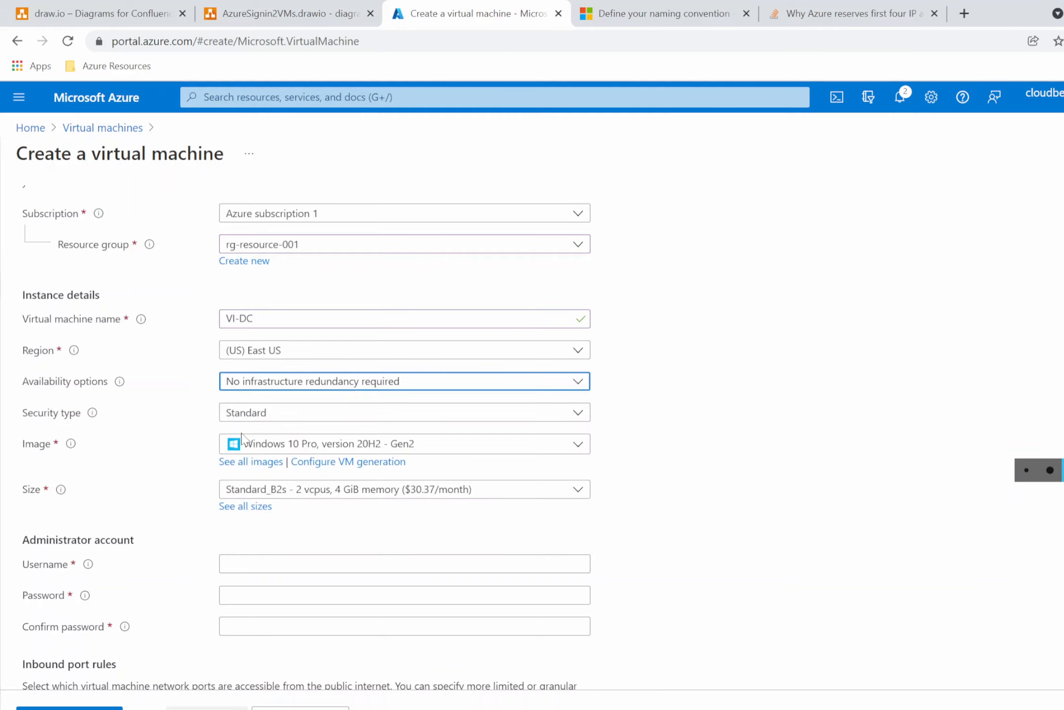
pyautogui.scroll(-2, 269, 422)
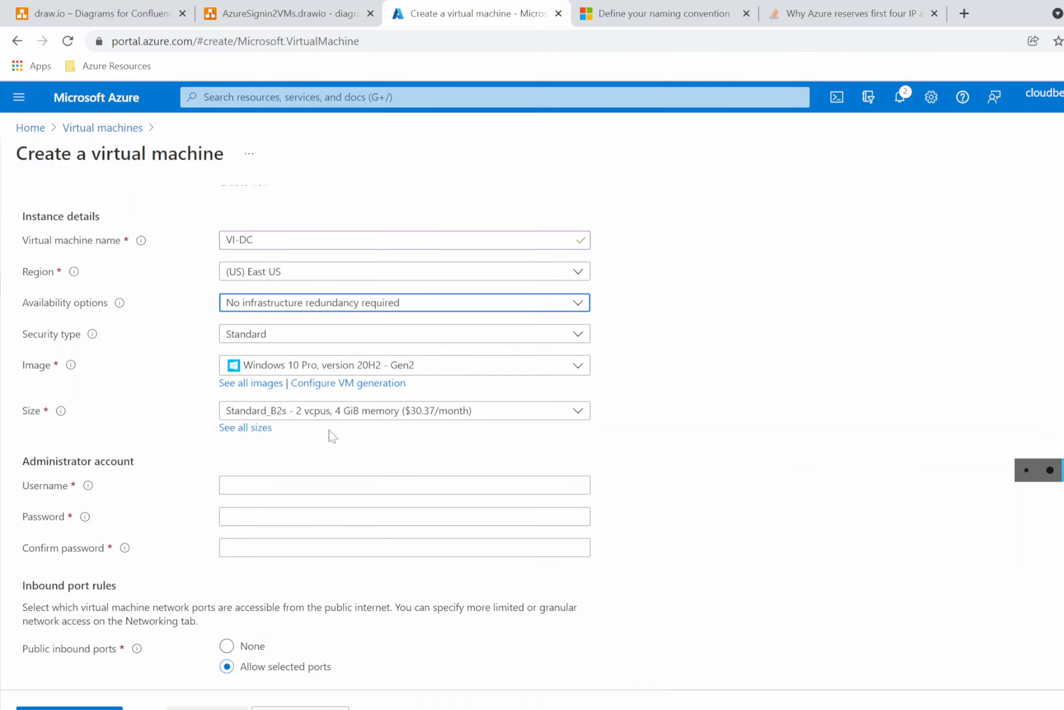
pyautogui.click(542, 373)
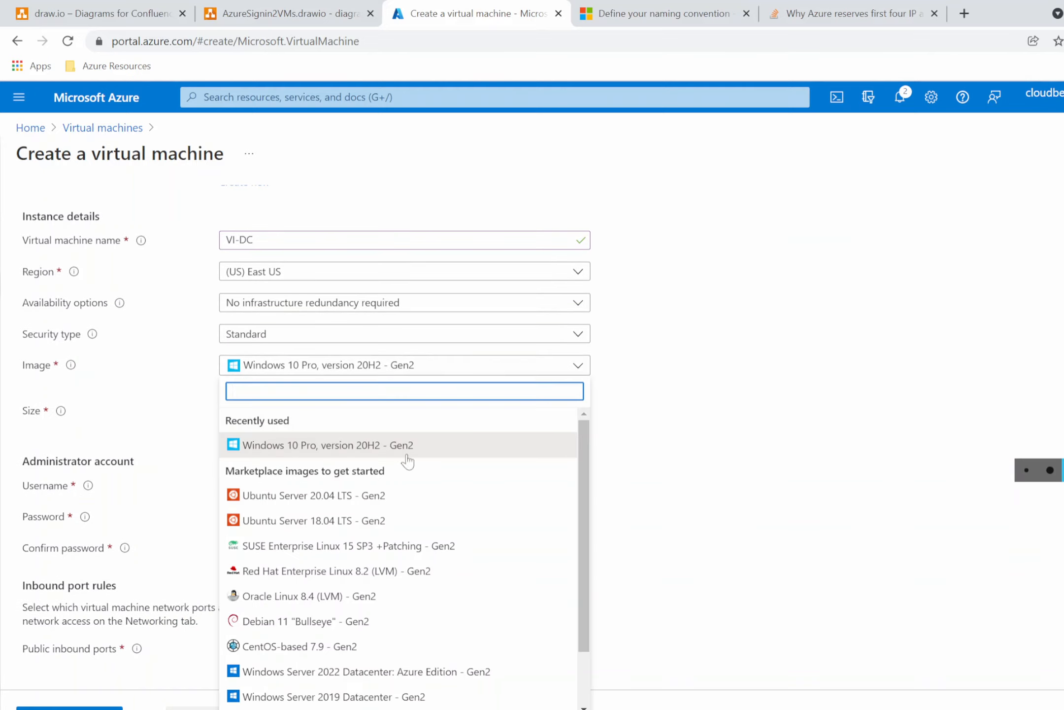
pyautogui.scroll(-2, 394, 468)
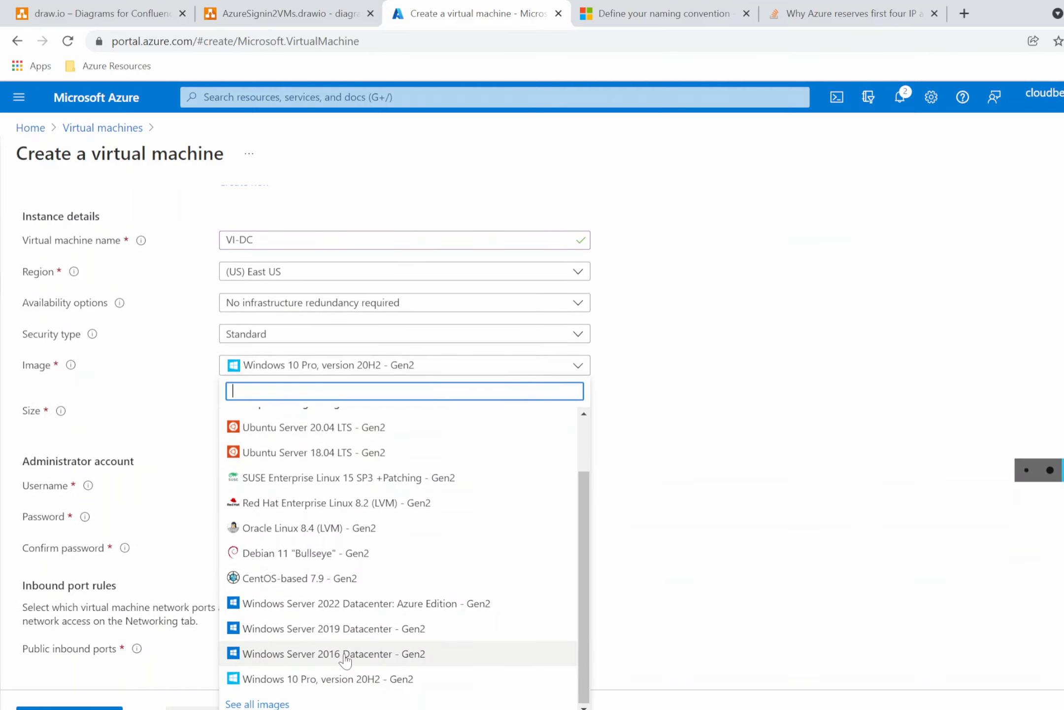
pyautogui.click(346, 654)
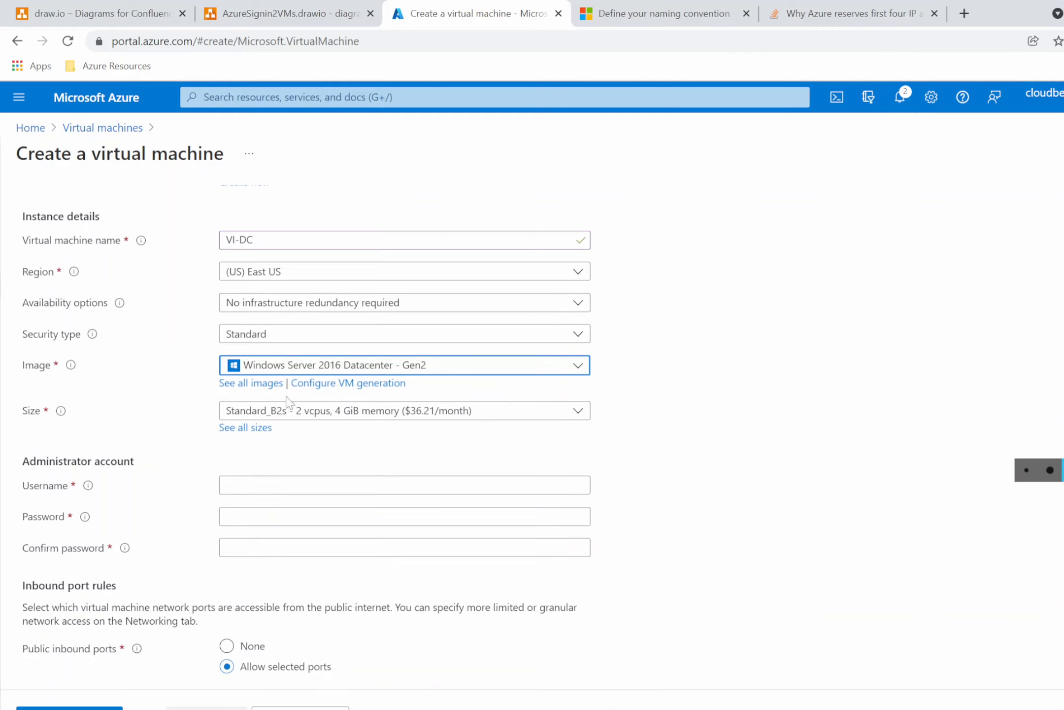
# Browse the full list of VM sizes and return to the form keeping Standard_B2s.
pyautogui.click(463, 414)
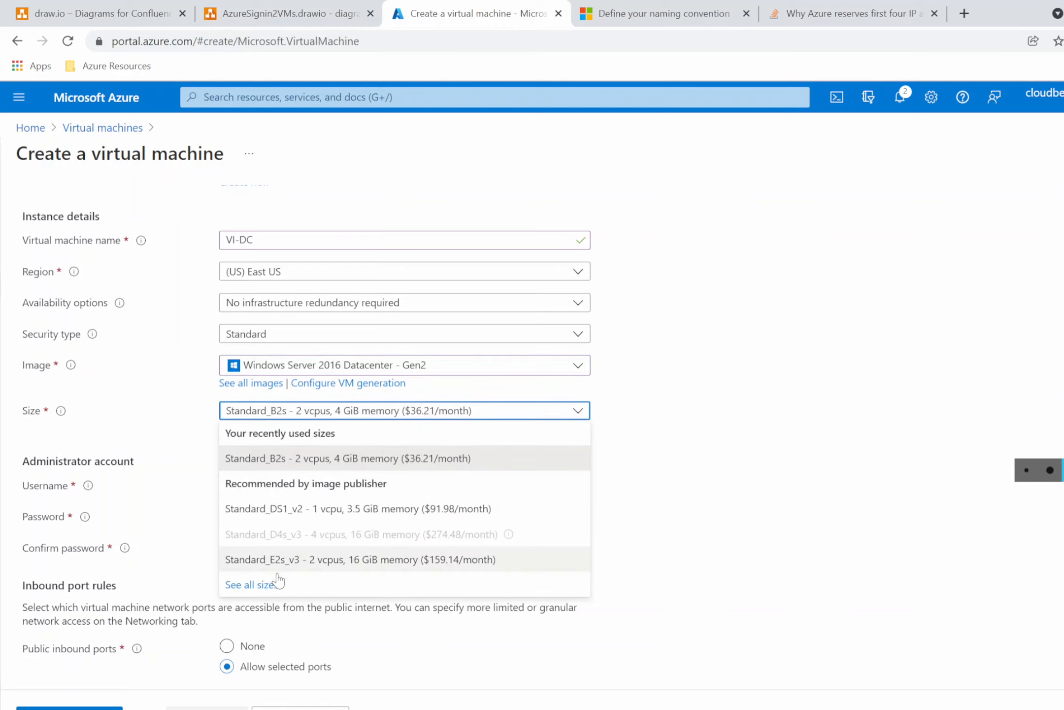
pyautogui.click(252, 591)
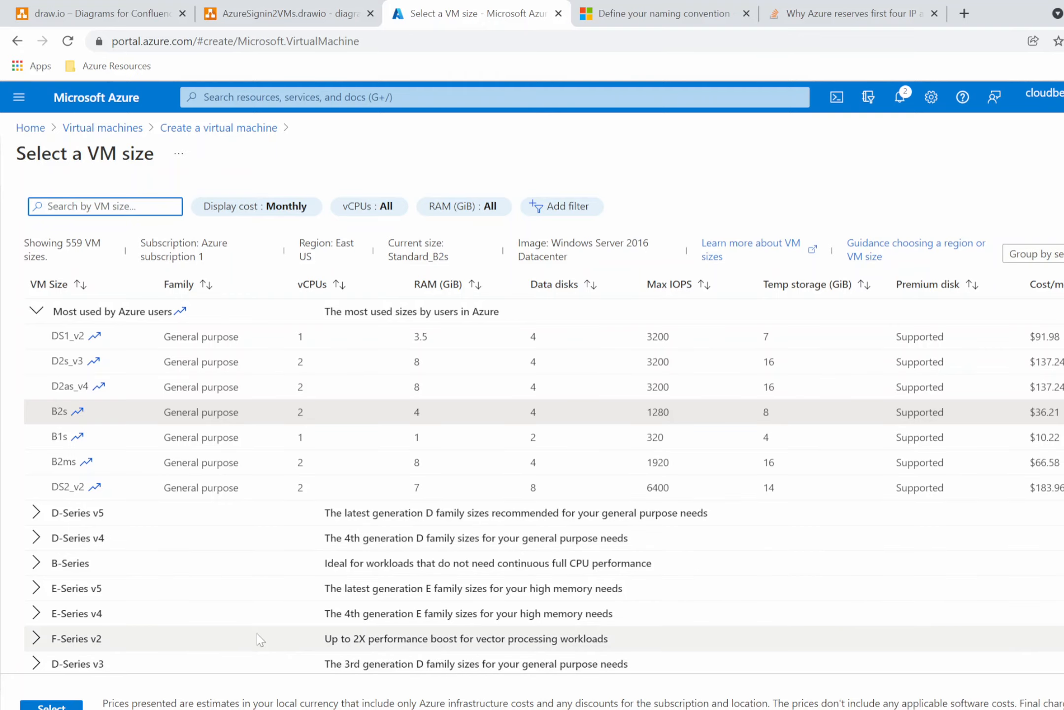
pyautogui.click(238, 129)
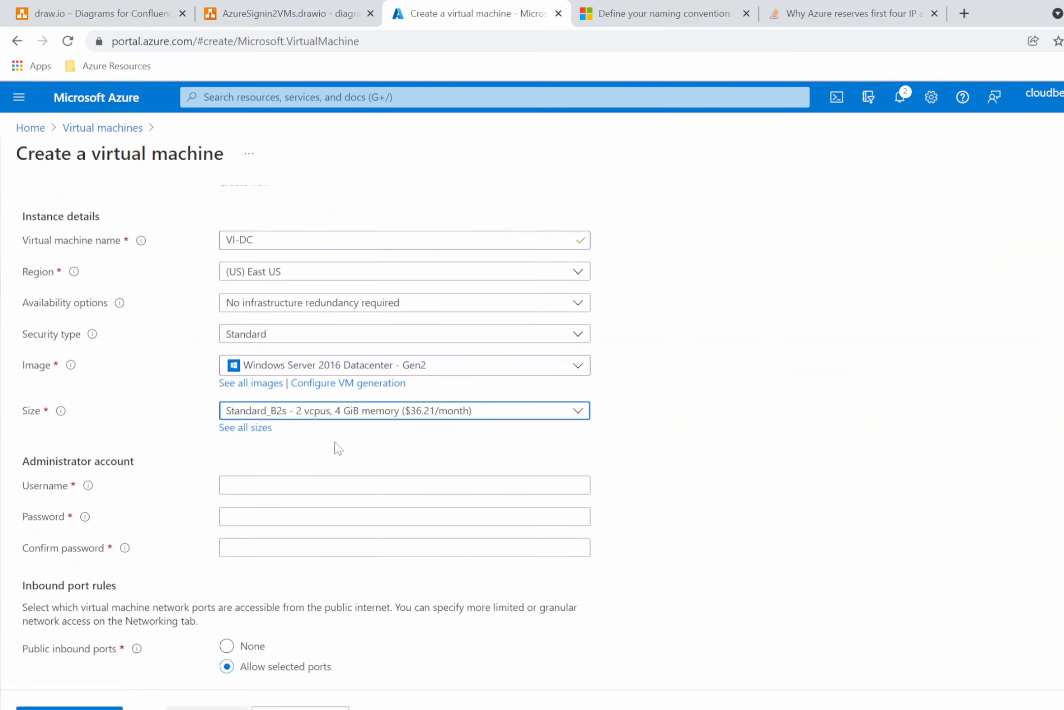
# Fill in the administrator username and password, then continue to the Disks tab.
pyautogui.click(315, 485)
pyautogui.scroll(-4, 316, 486)
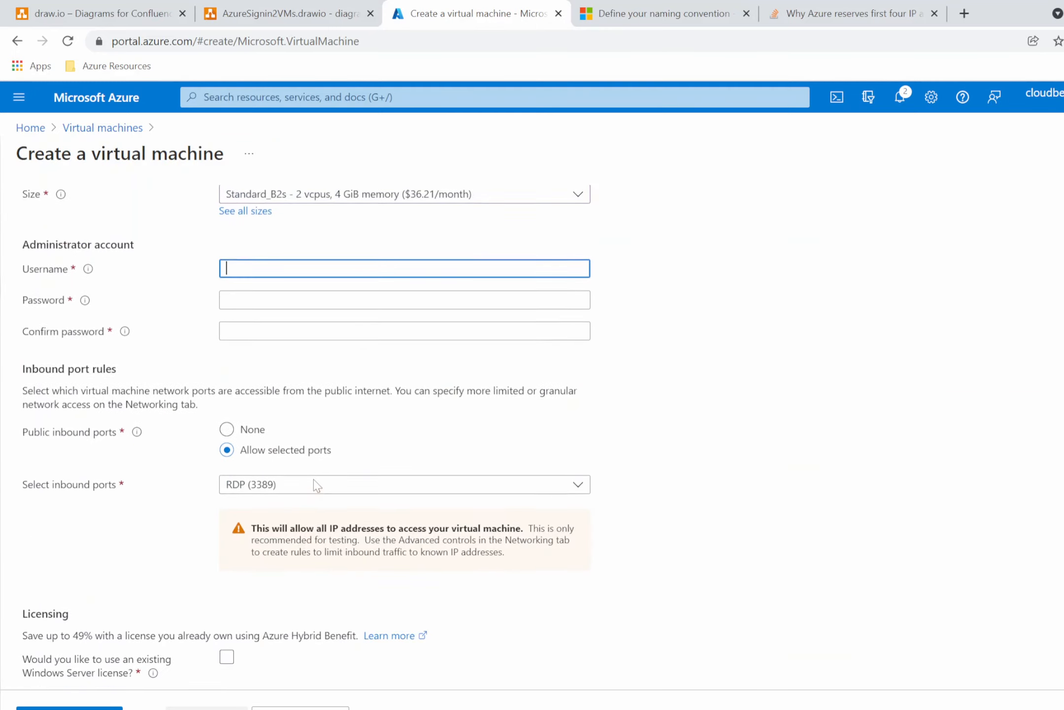
pyautogui.scroll(1, 314, 479)
pyautogui.scroll(-2, 314, 479)
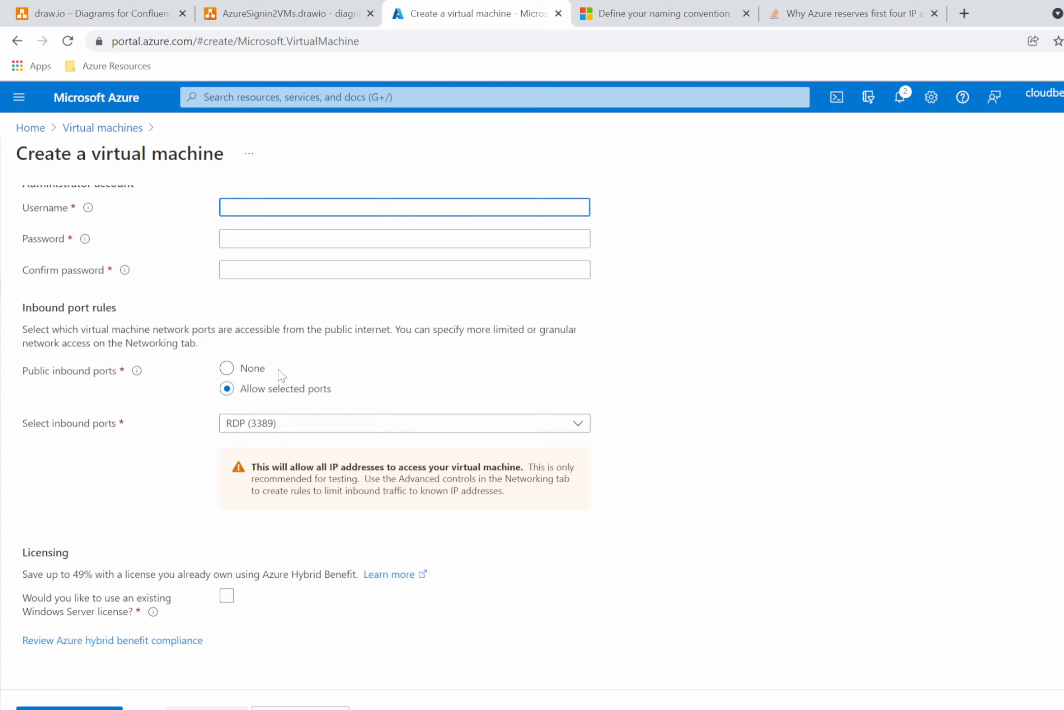
pyautogui.scroll(1, 284, 389)
pyautogui.scroll(-1, 223, 380)
pyautogui.click(248, 602)
pyautogui.click(975, 569)
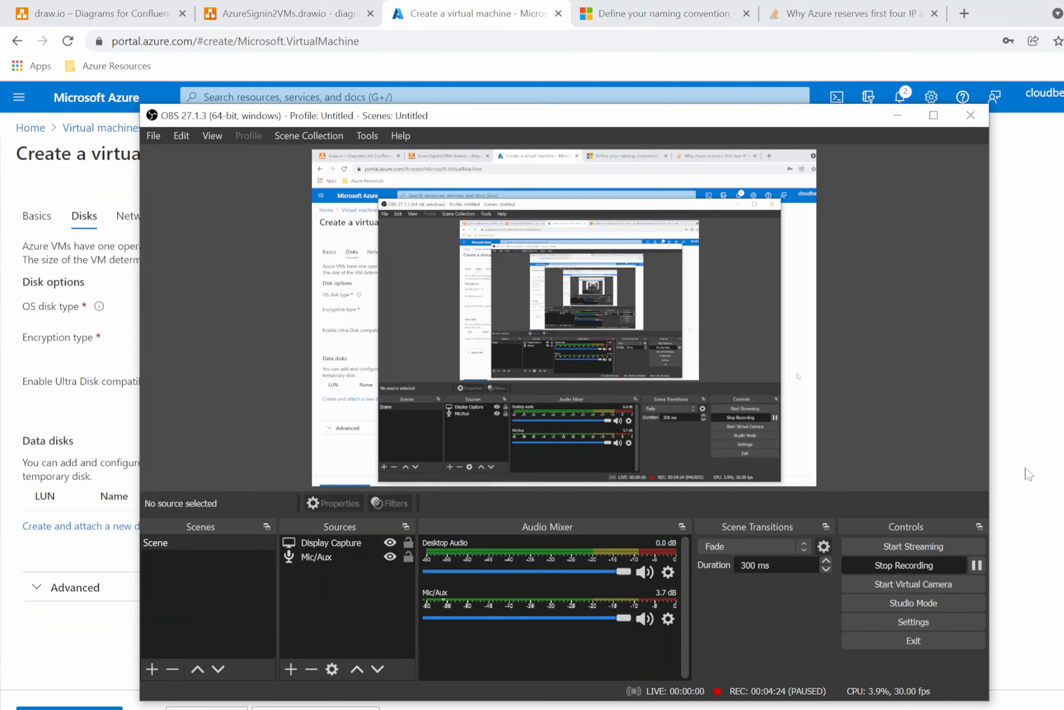
pyautogui.click(1034, 460)
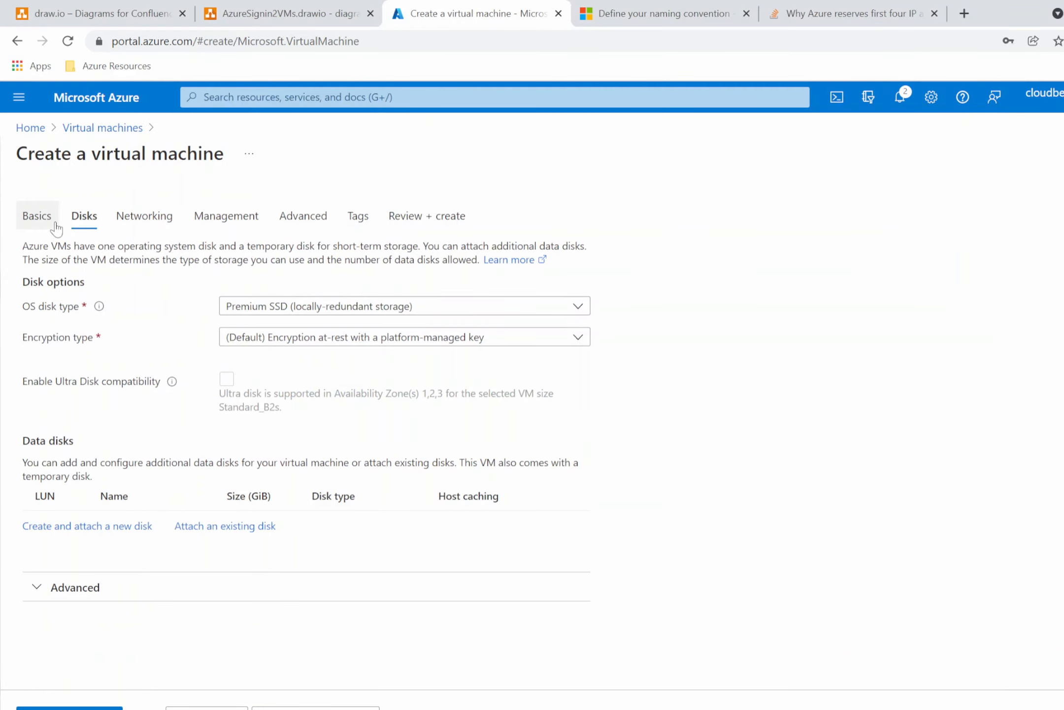
# Set the OS disk type to Standard SSD and move on to the Networking tab.
pyautogui.click(438, 308)
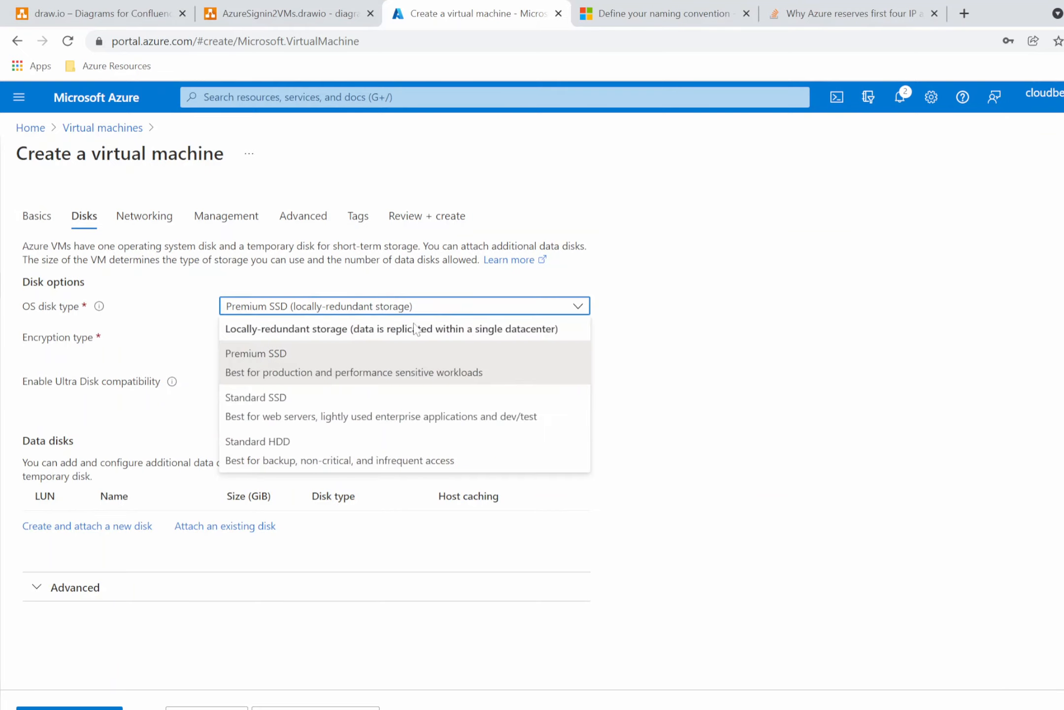
pyautogui.click(283, 417)
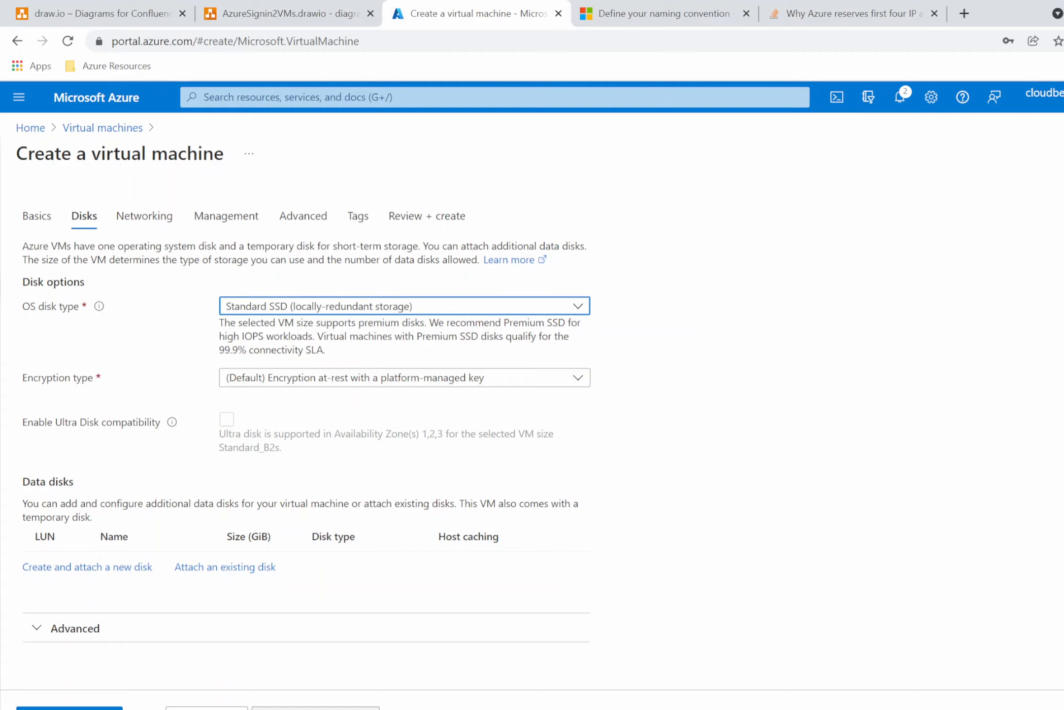
pyautogui.click(318, 705)
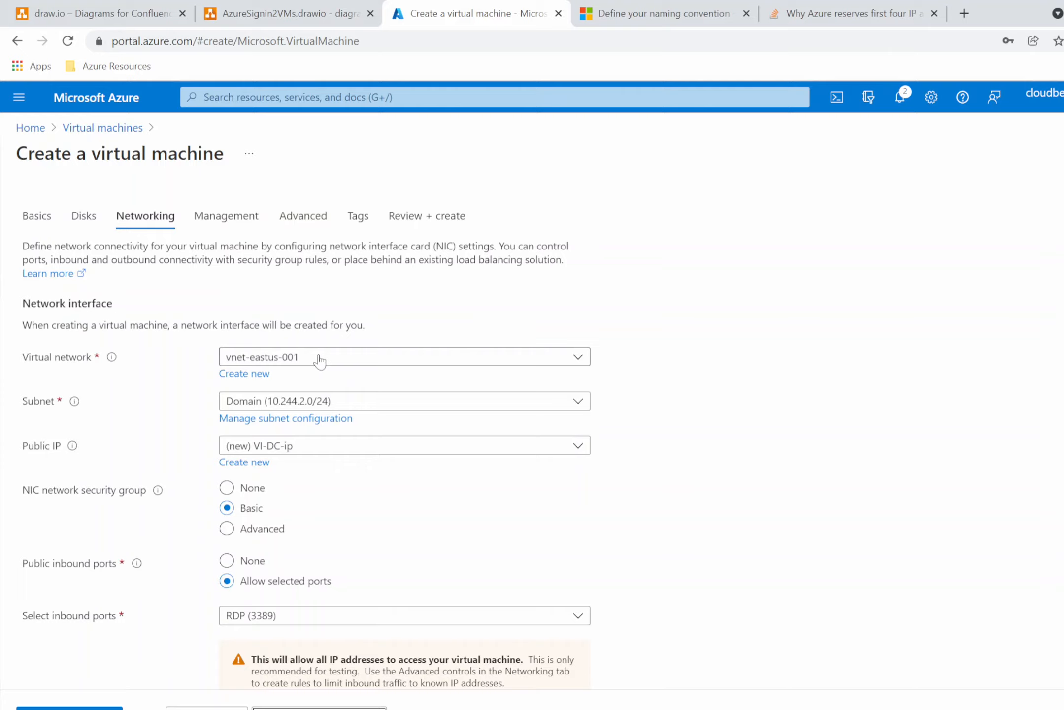
# Keep vnet-eastus-001 with subnet Domain (10.244.2.0/24) for the VM's network and continue to the Management tab.
pyautogui.click(348, 404)
pyautogui.click(292, 456)
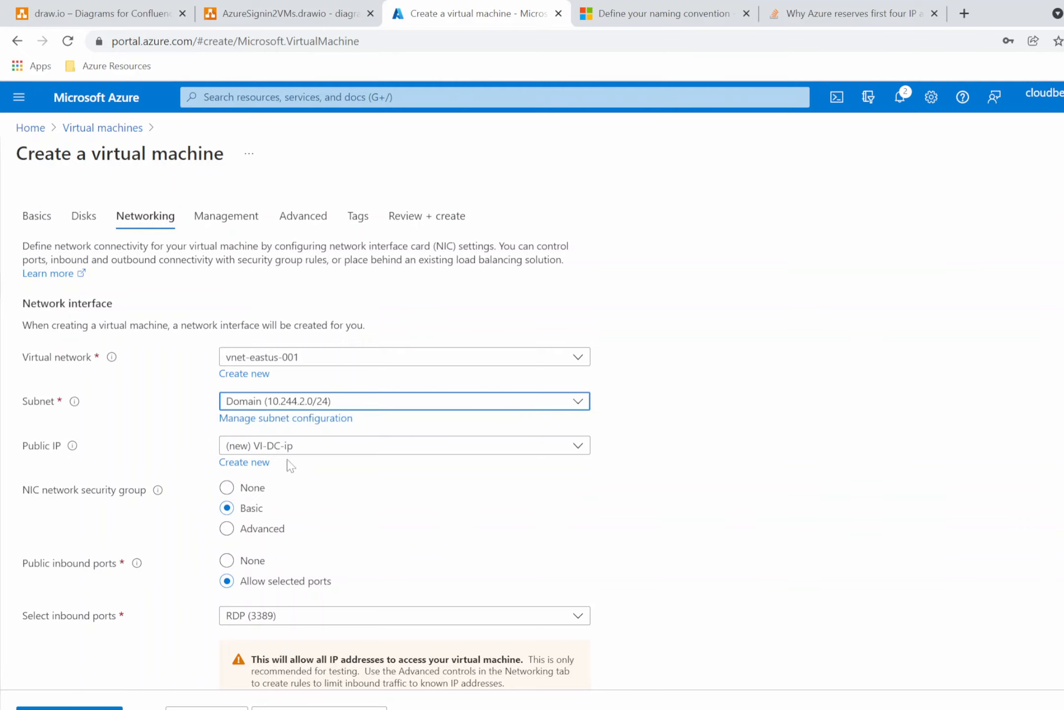
pyautogui.click(261, 17)
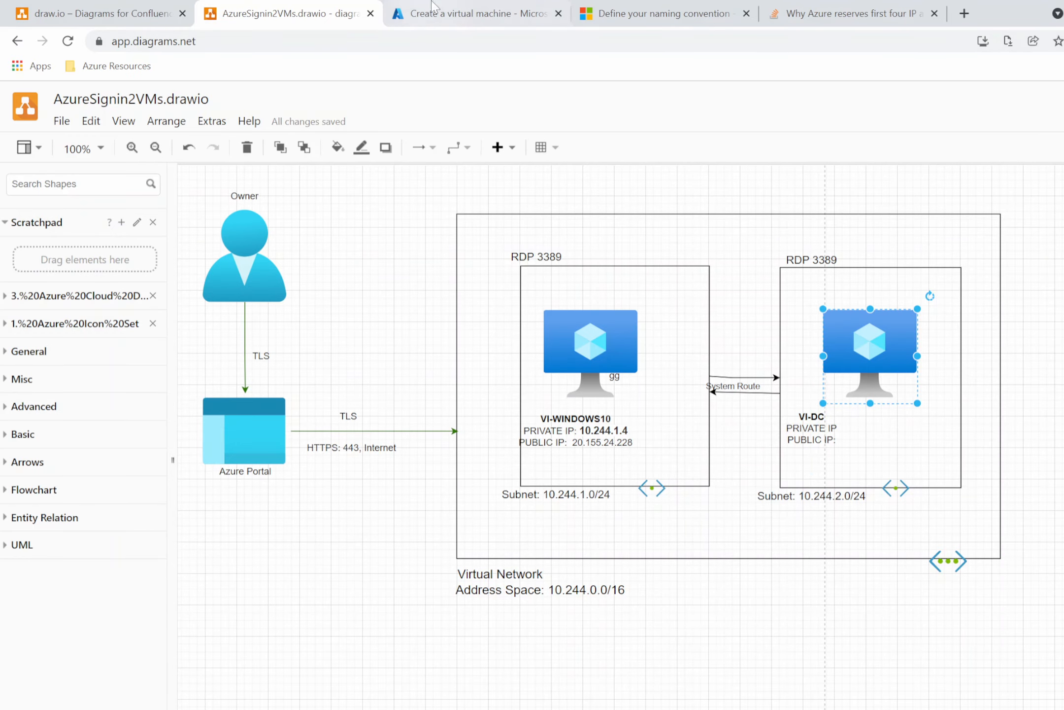
pyautogui.click(449, 15)
pyautogui.scroll(-3, 323, 503)
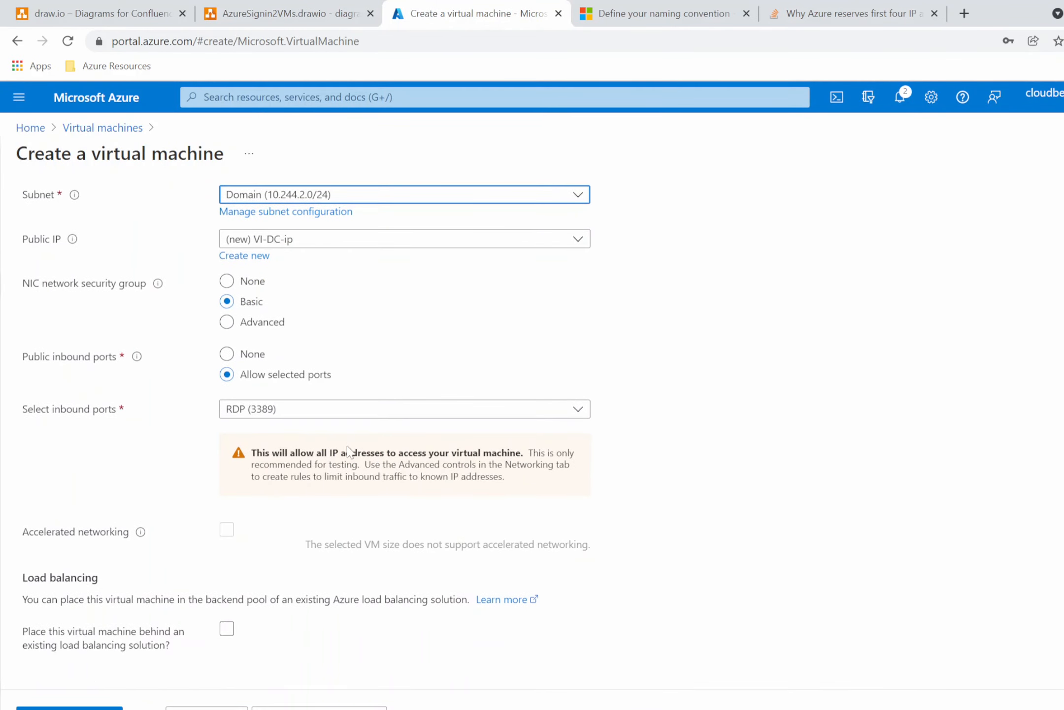
pyautogui.click(290, 708)
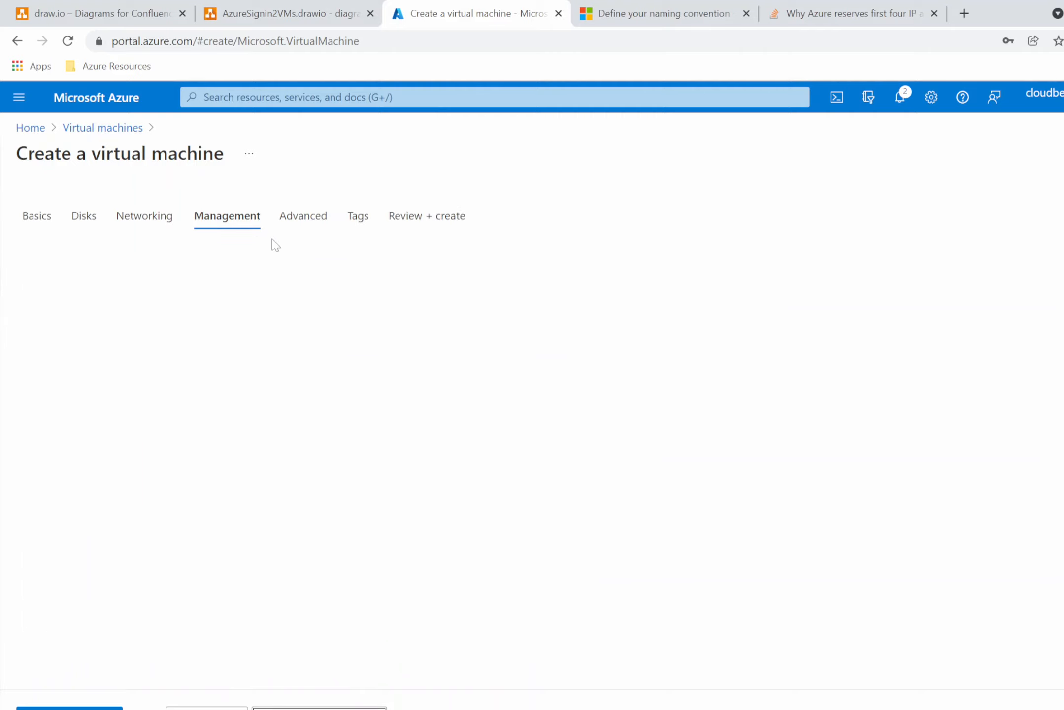
# Step through the Management, Advanced and Tags tabs with defaults and open Review + create.
pyautogui.scroll(-5, 311, 417)
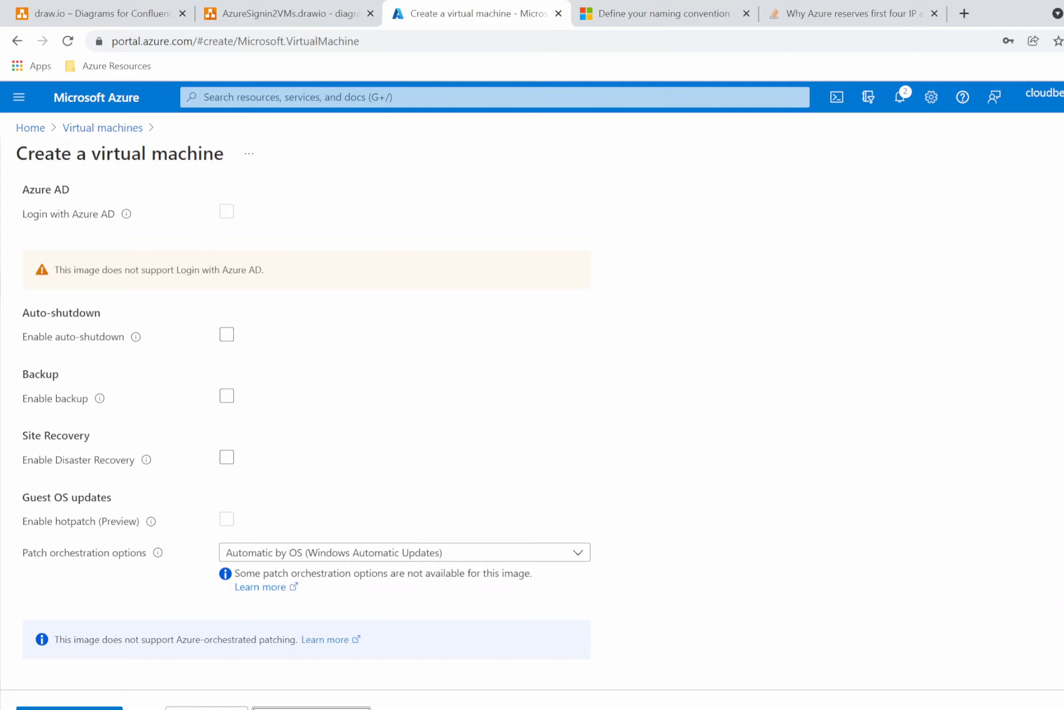
pyautogui.click(311, 709)
pyautogui.scroll(-3, 309, 371)
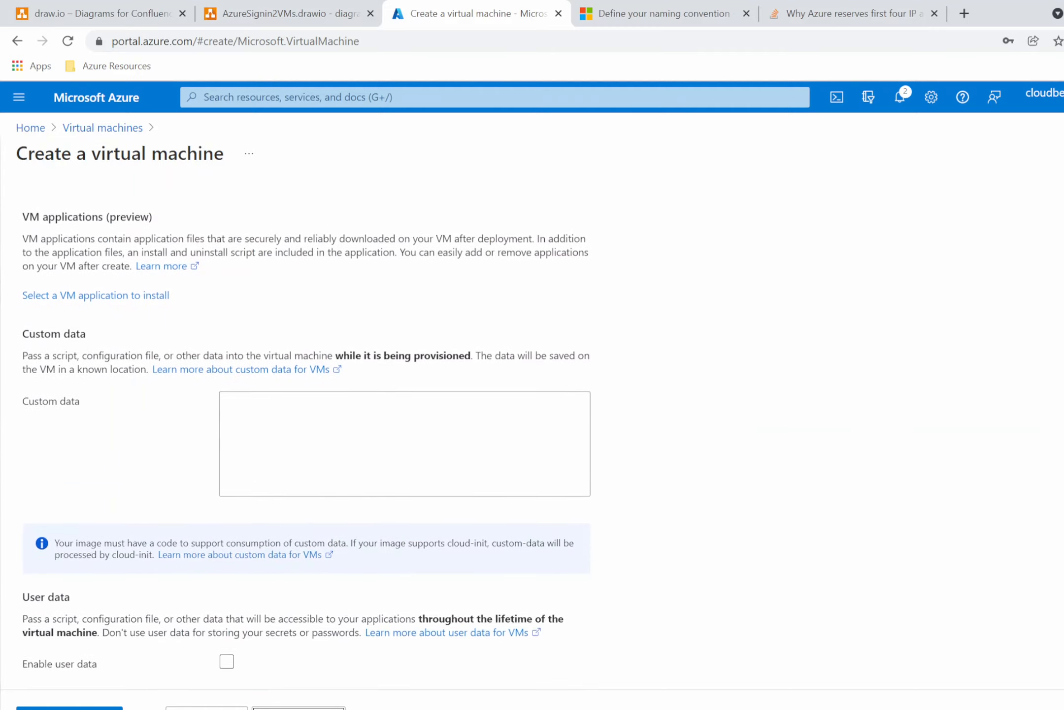
pyautogui.click(299, 708)
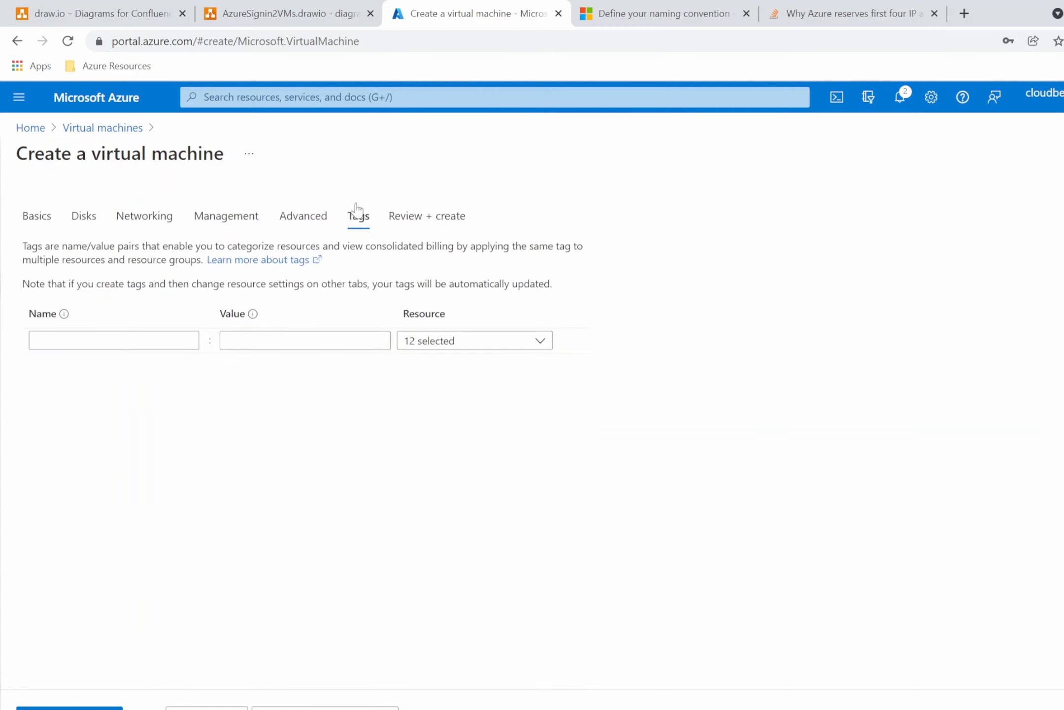
pyautogui.click(375, 709)
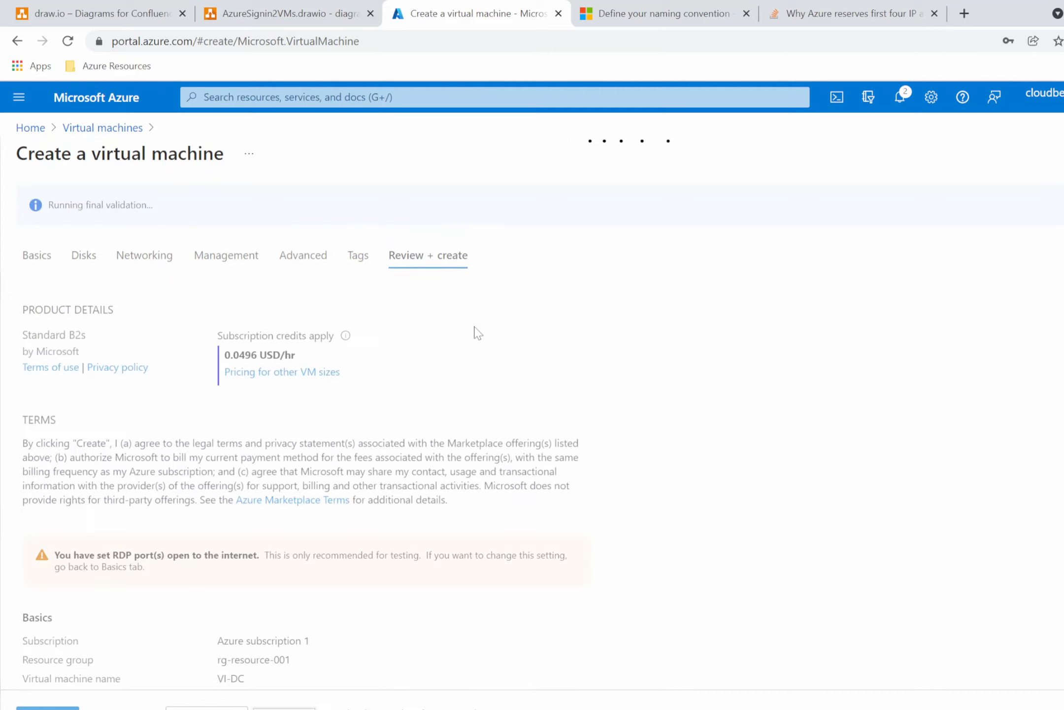
# Create the VI-DC virtual machine from the Review + create page.
pyautogui.scroll(-2, 463, 537)
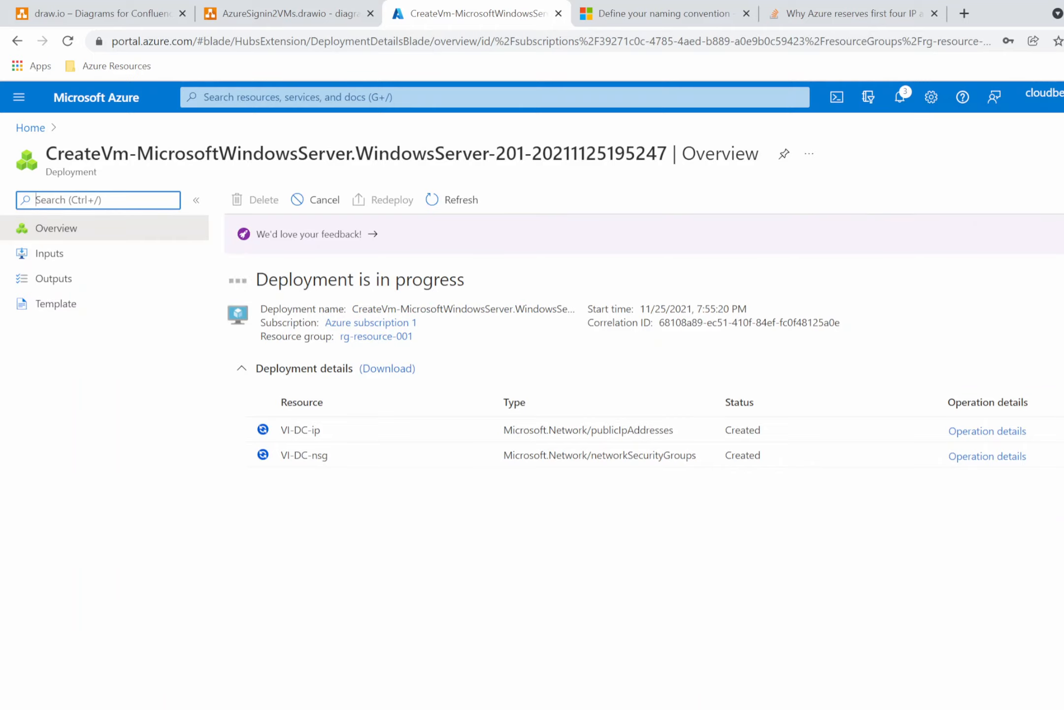
pyautogui.click(690, 651)
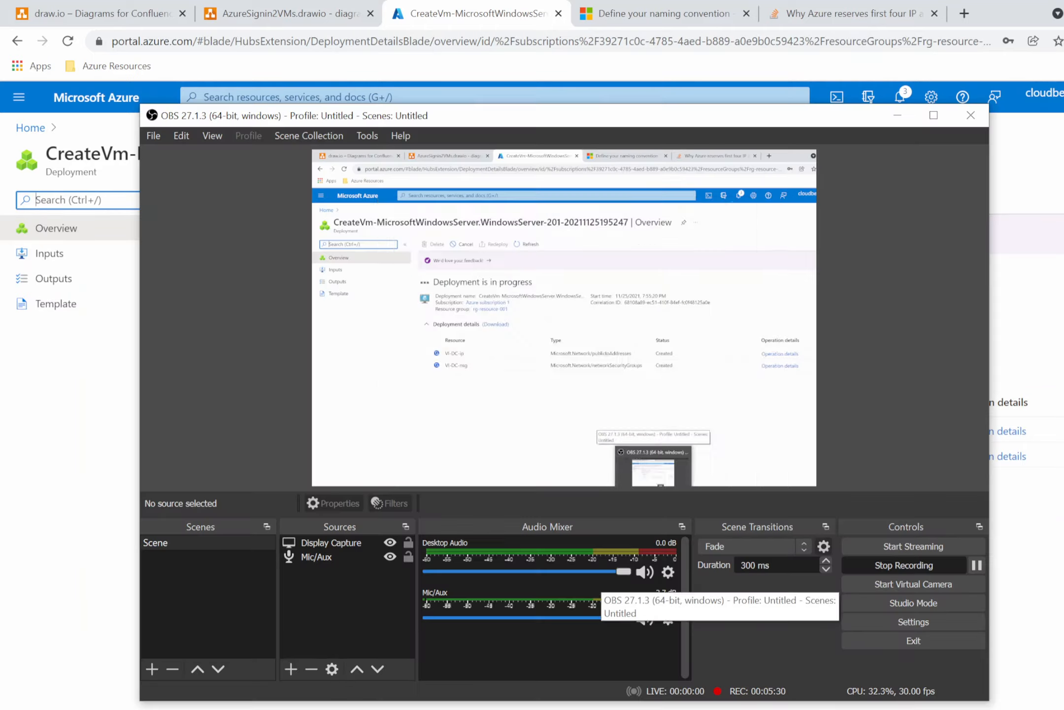
pyautogui.click(976, 565)
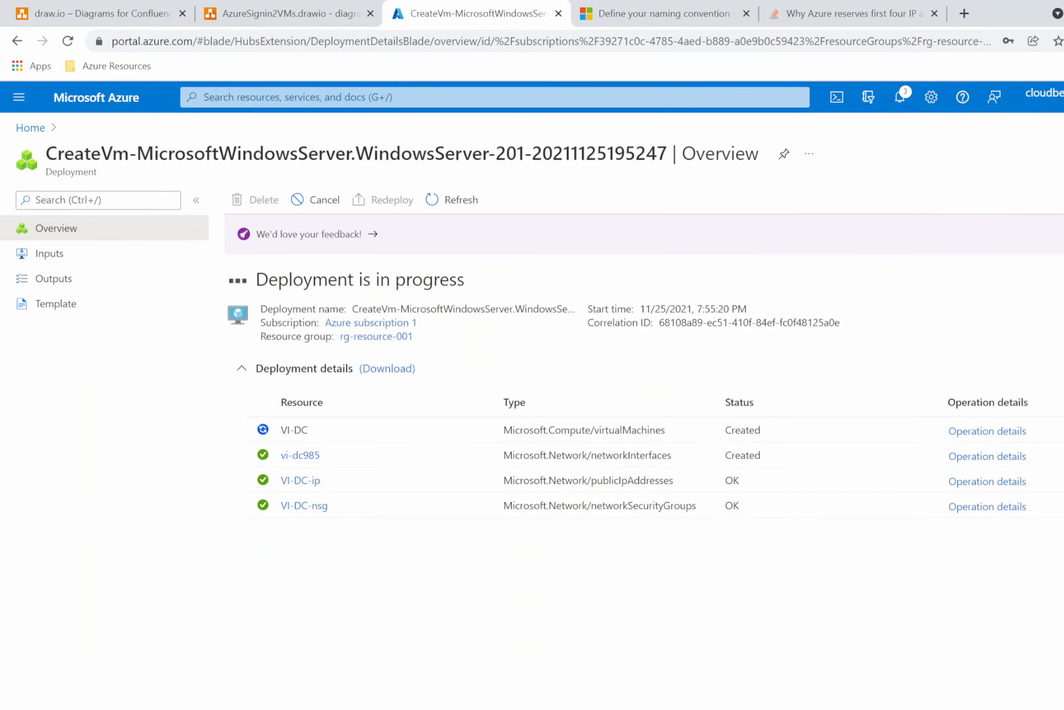
# Open the Virtual machines list through the portal search for virtual.
pyautogui.click(493, 96)
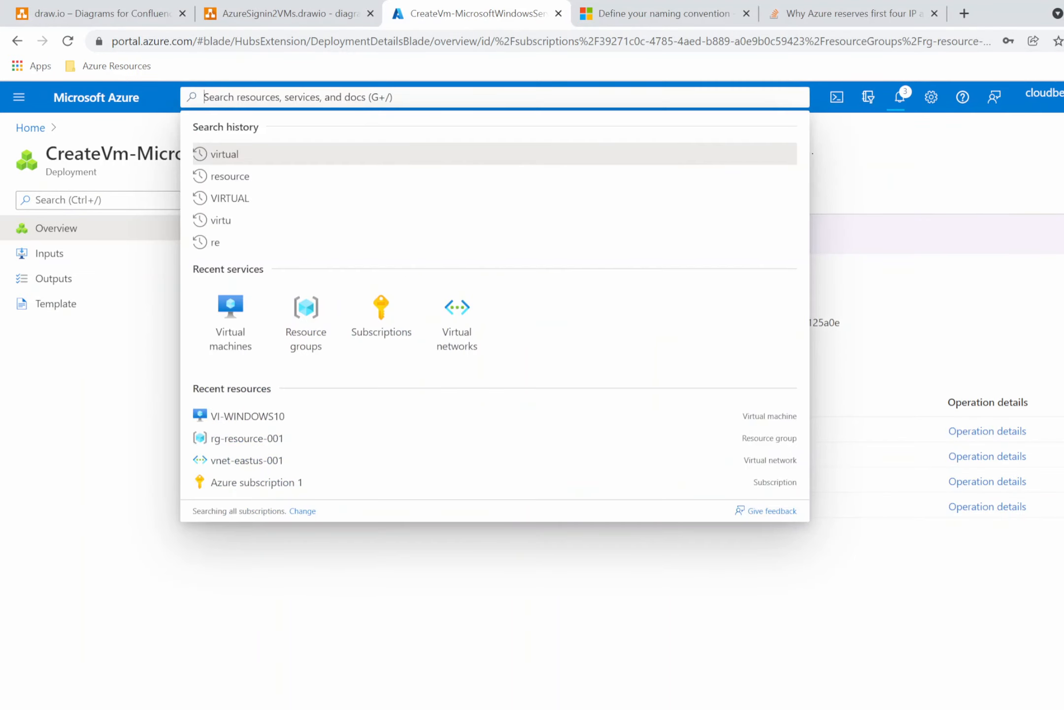
pyautogui.write('virtual')
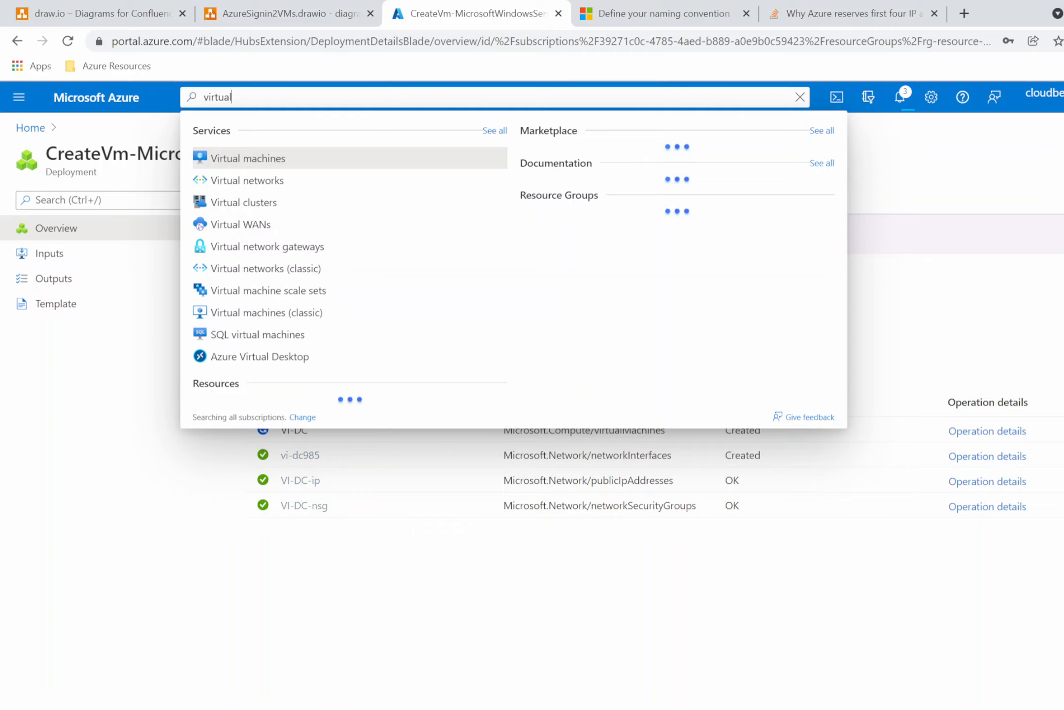
pyautogui.click(273, 178)
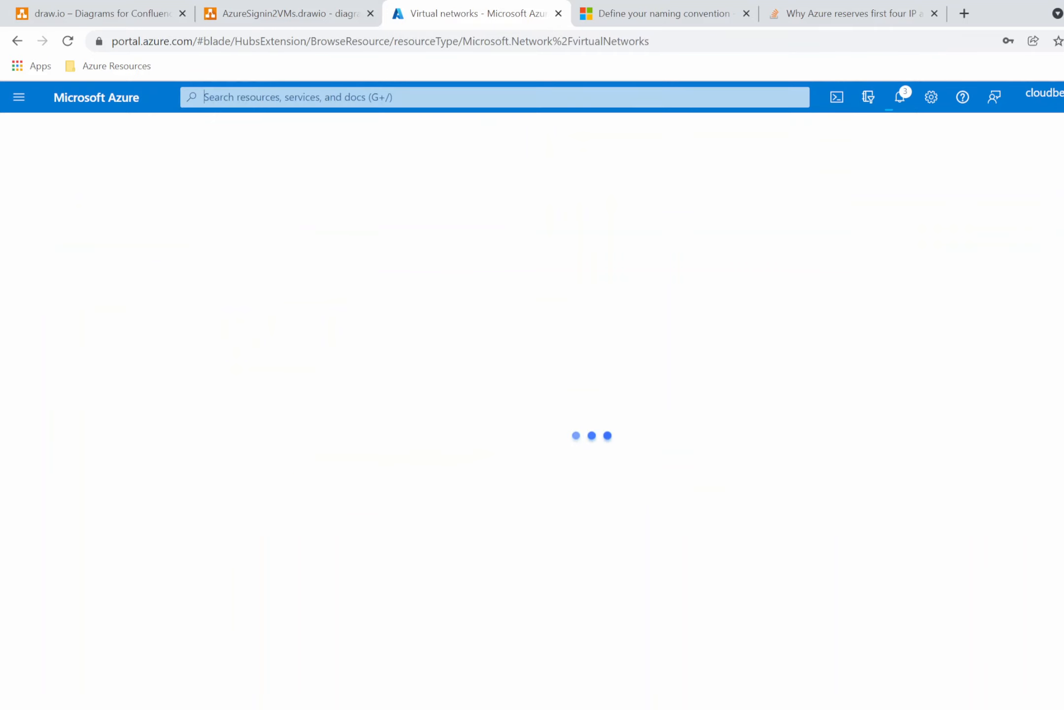
pyautogui.click(261, 97)
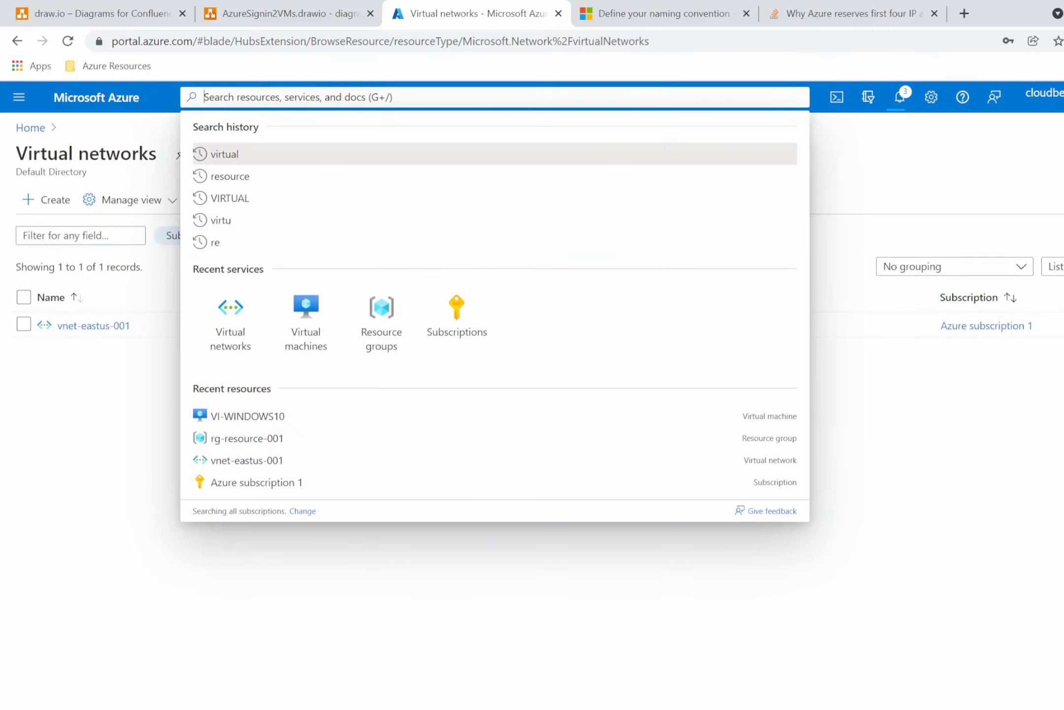
pyautogui.write('virtual')
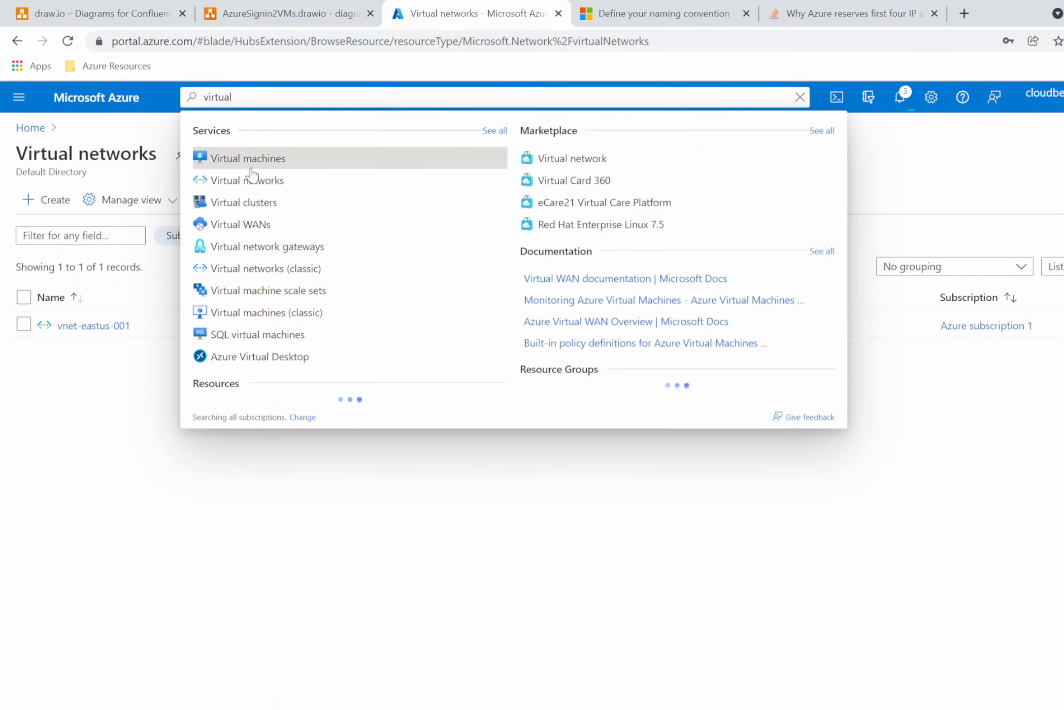
pyautogui.click(253, 161)
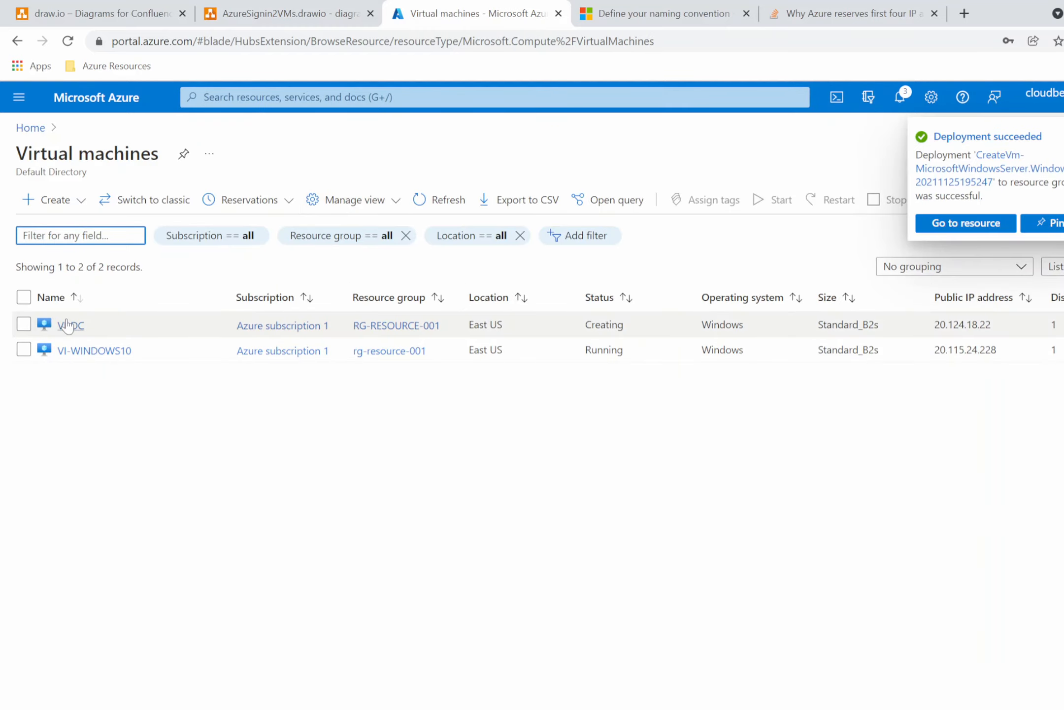
# Copy VI-DC's public IP address from the virtual machines list.
pyautogui.click(998, 334)
pyautogui.moveTo(995, 328); pyautogui.dragTo(934, 325)
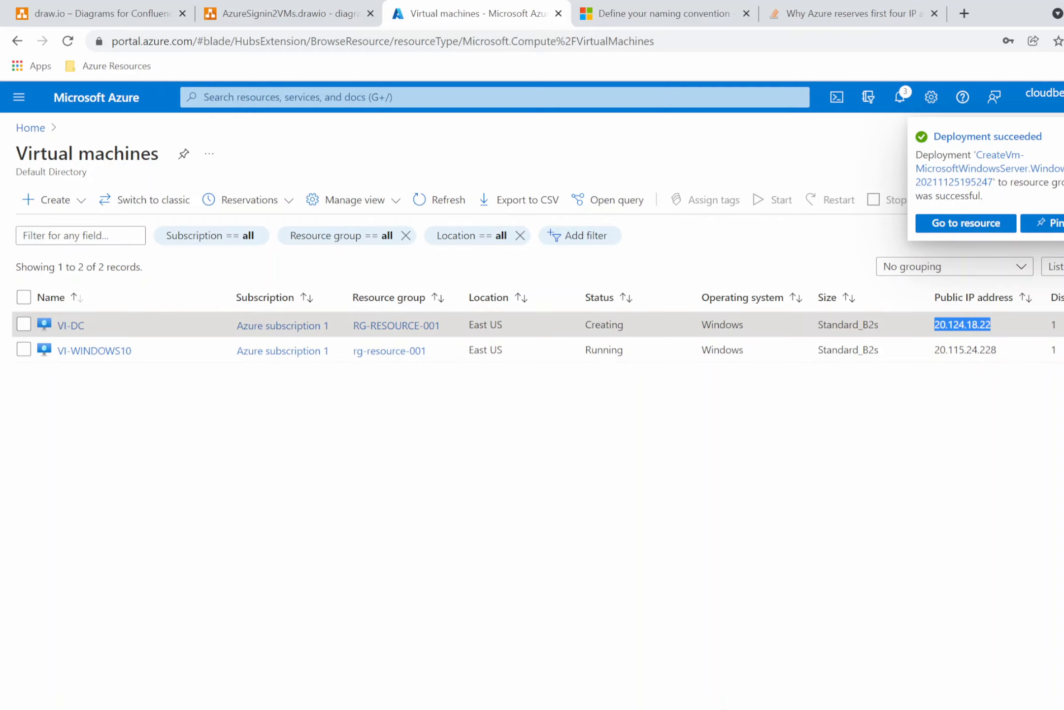
pyautogui.rightClick(943, 326)
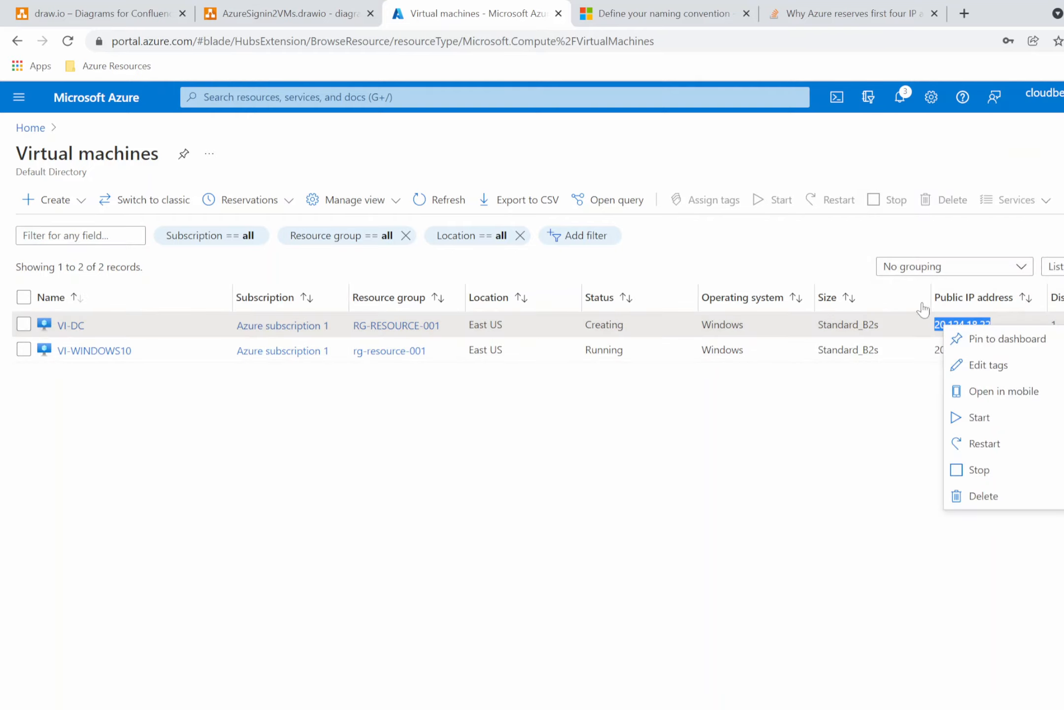
pyautogui.click(910, 326)
pyautogui.moveTo(998, 327); pyautogui.dragTo(930, 325)
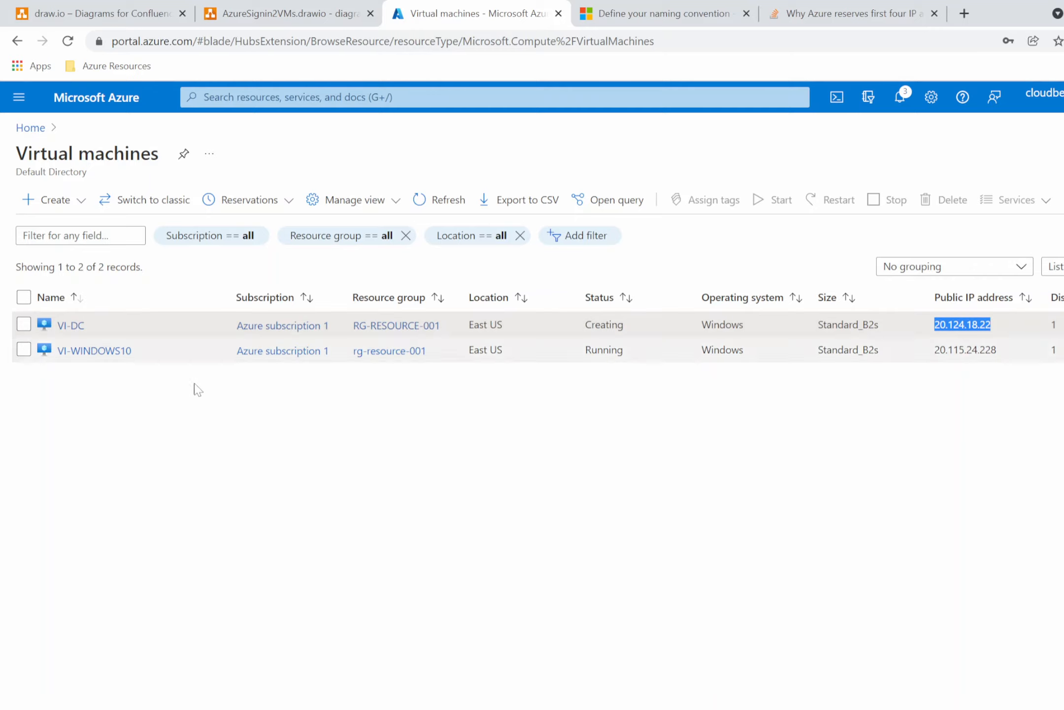
# Paste VI-DC's public IP into the VI-DC label after PUBLIC IP in the diagram.
pyautogui.click(269, 19)
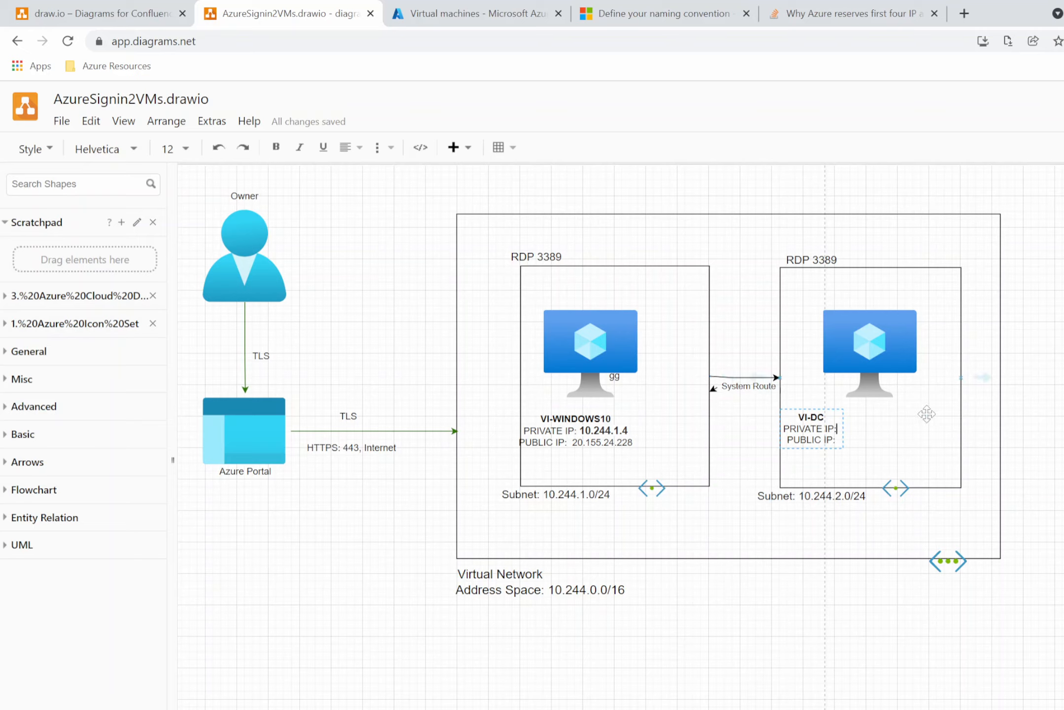
pyautogui.write('v')
pyautogui.press('BackSpace')
pyautogui.hotkey('ctrl', 'v')
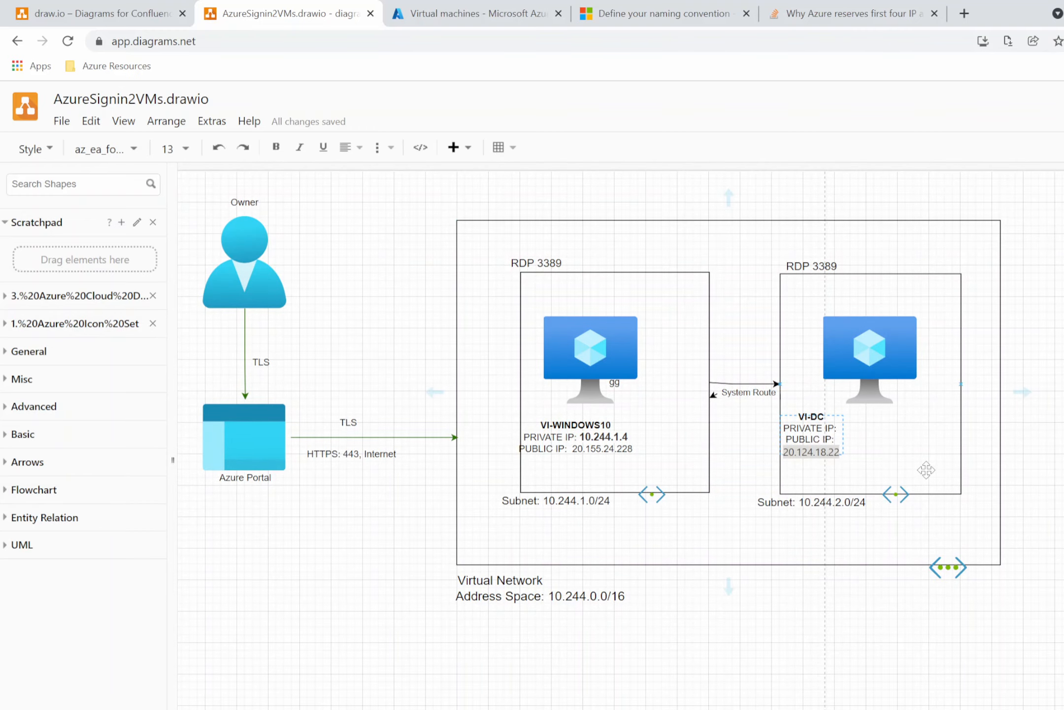
pyautogui.press('Escape')
pyautogui.rightClick(634, 541)
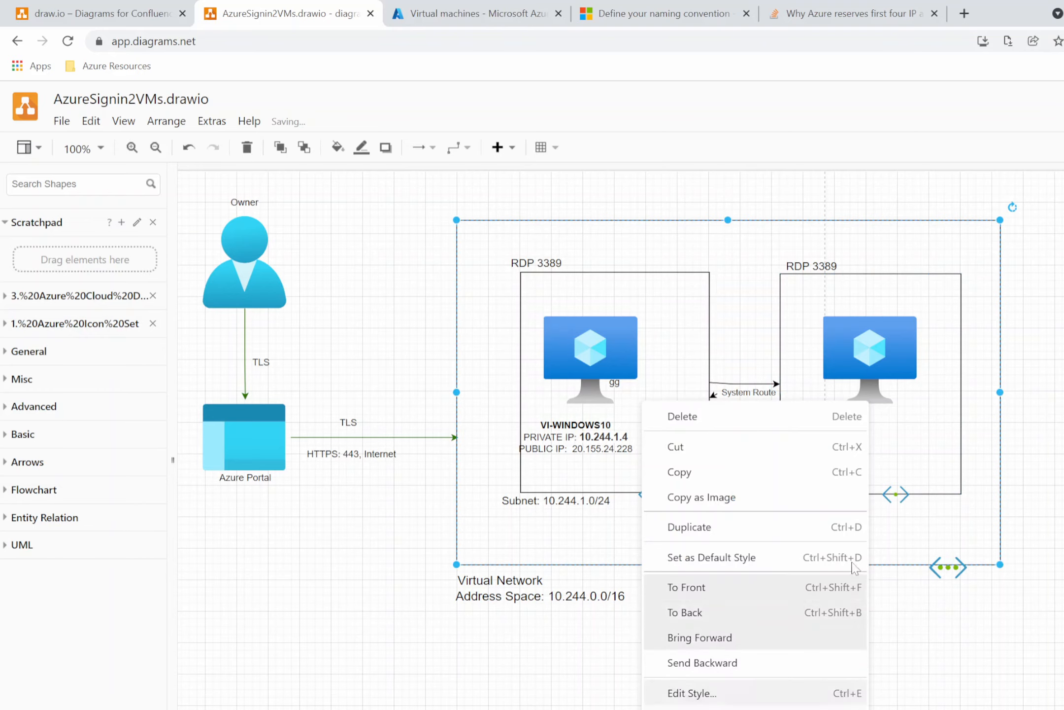
pyautogui.click(928, 440)
pyautogui.moveTo(821, 452)
pyautogui.mouseDown()
pyautogui.moveTo(830, 450)
pyautogui.moveTo(803, 449)
pyautogui.moveTo(828, 448)
pyautogui.mouseUp()
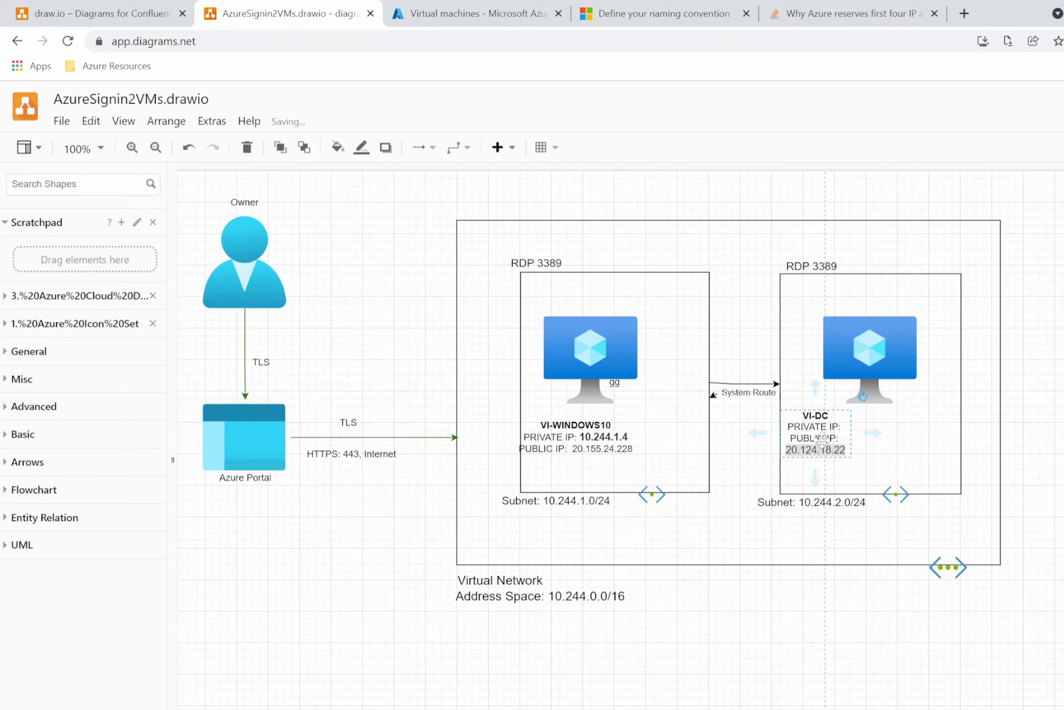
pyautogui.doubleClick(815, 454)
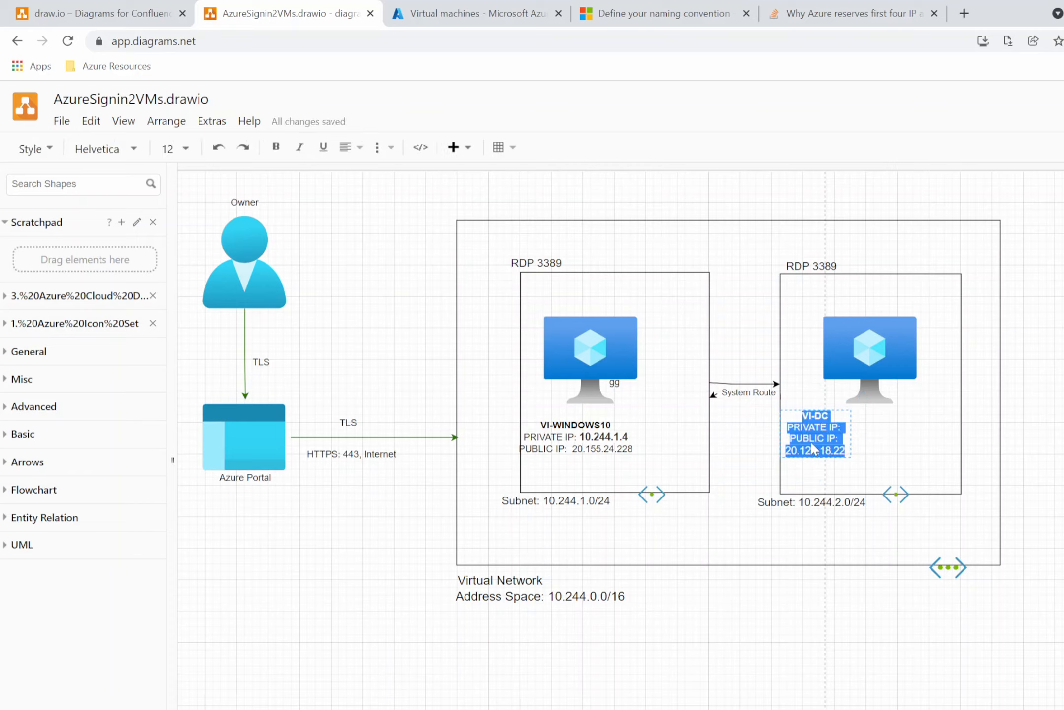
pyautogui.click(815, 449)
pyautogui.click(845, 429)
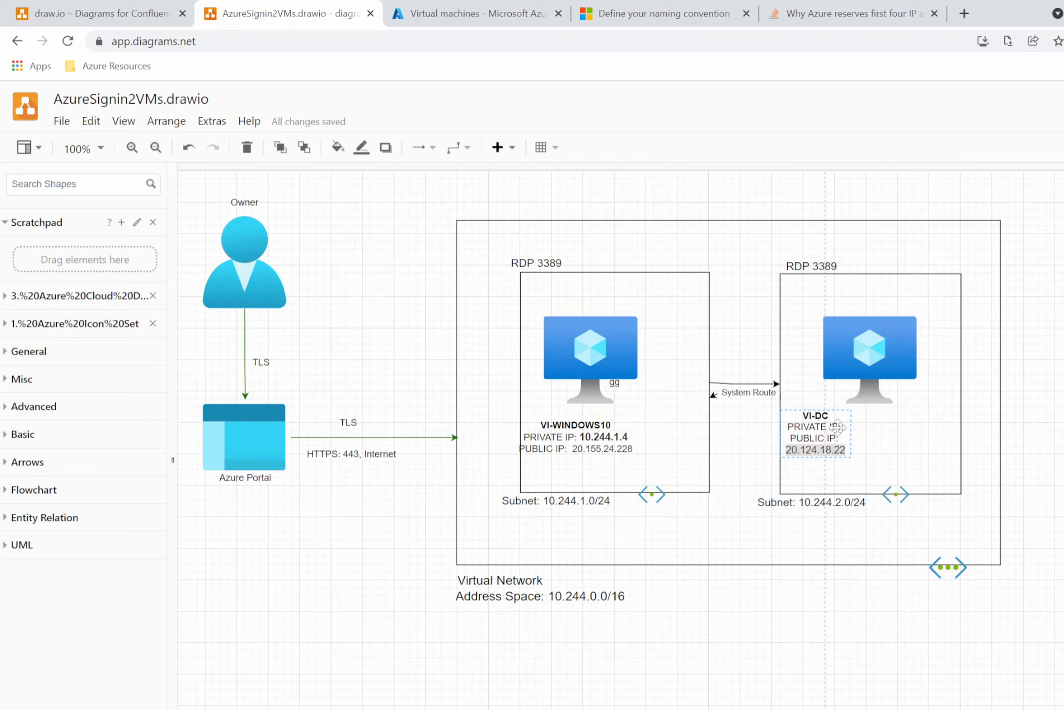
pyautogui.doubleClick(838, 427)
pyautogui.click(839, 427)
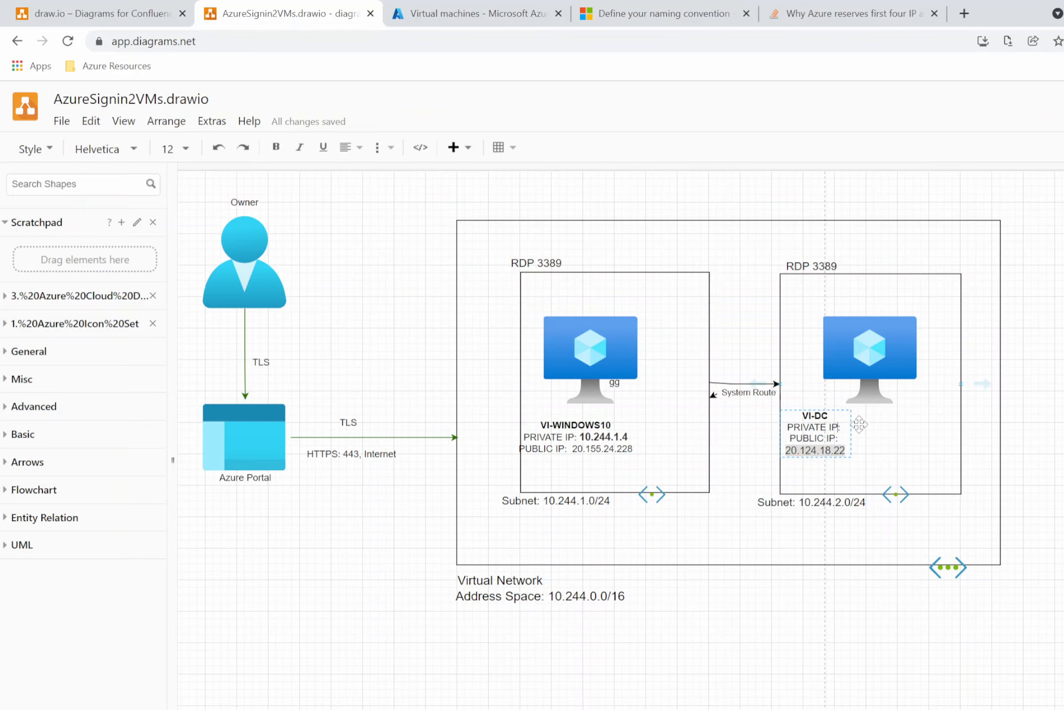
# Open VI-DC's Networking page and copy its NIC private IP address.
pyautogui.click(444, 4)
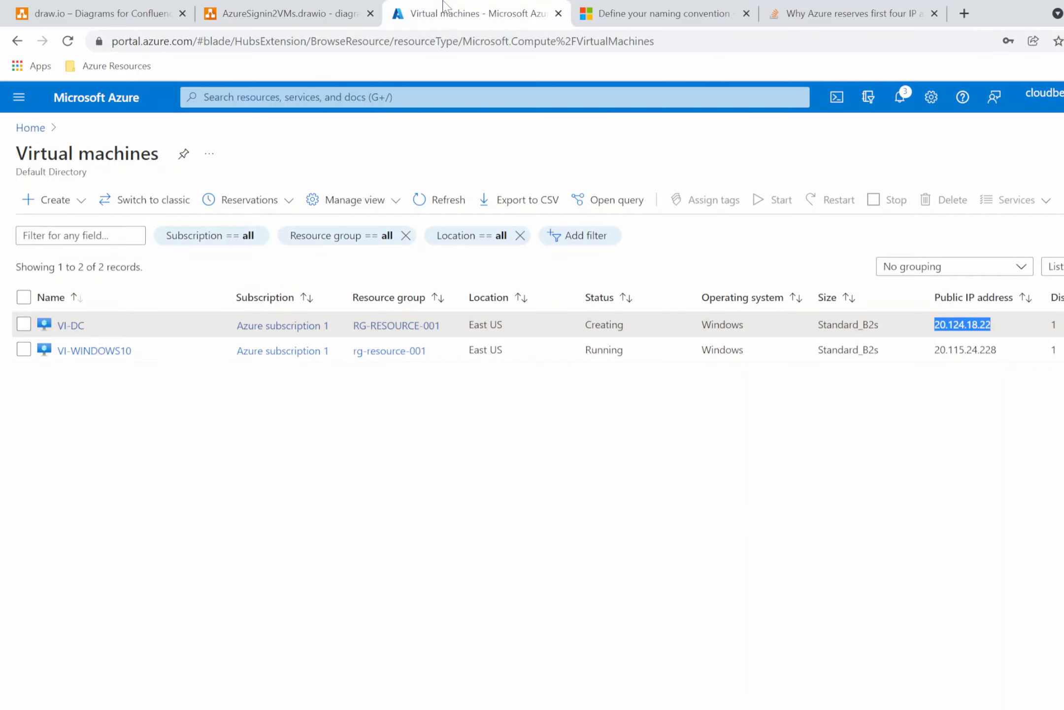
pyautogui.click(72, 326)
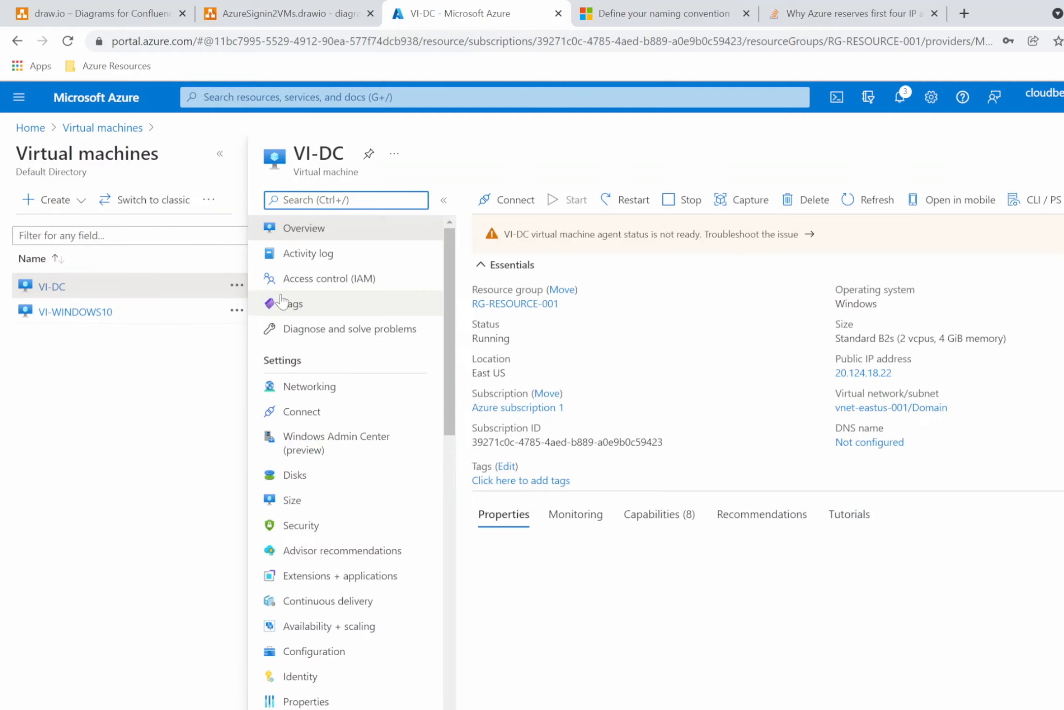
pyautogui.click(341, 388)
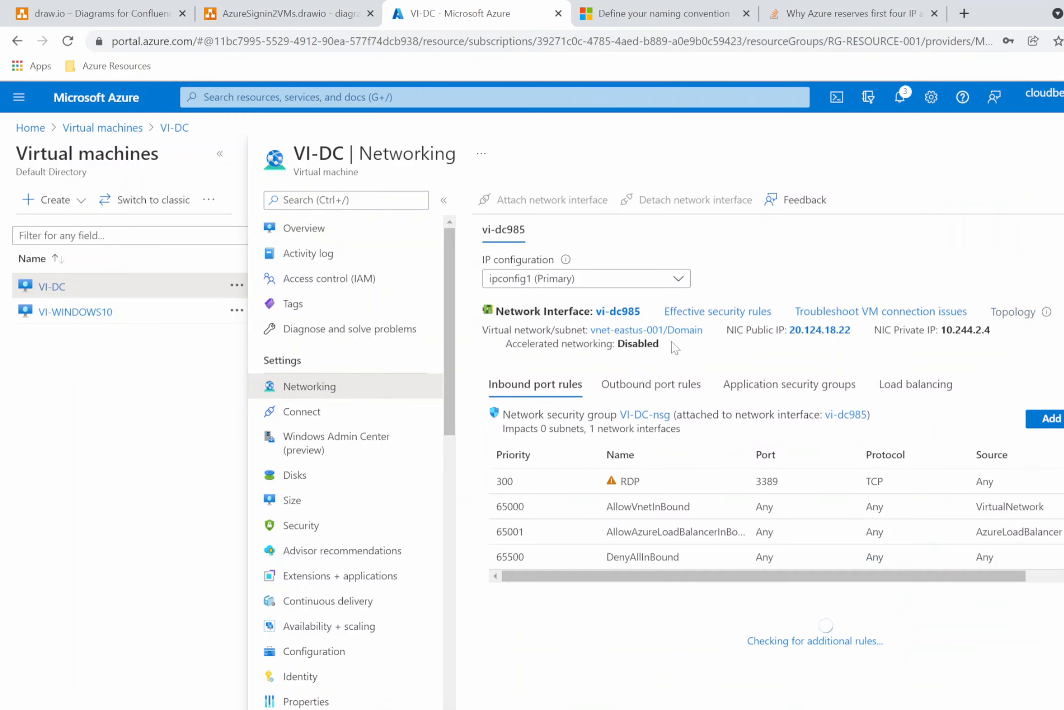
pyautogui.moveTo(1000, 337); pyautogui.dragTo(939, 330)
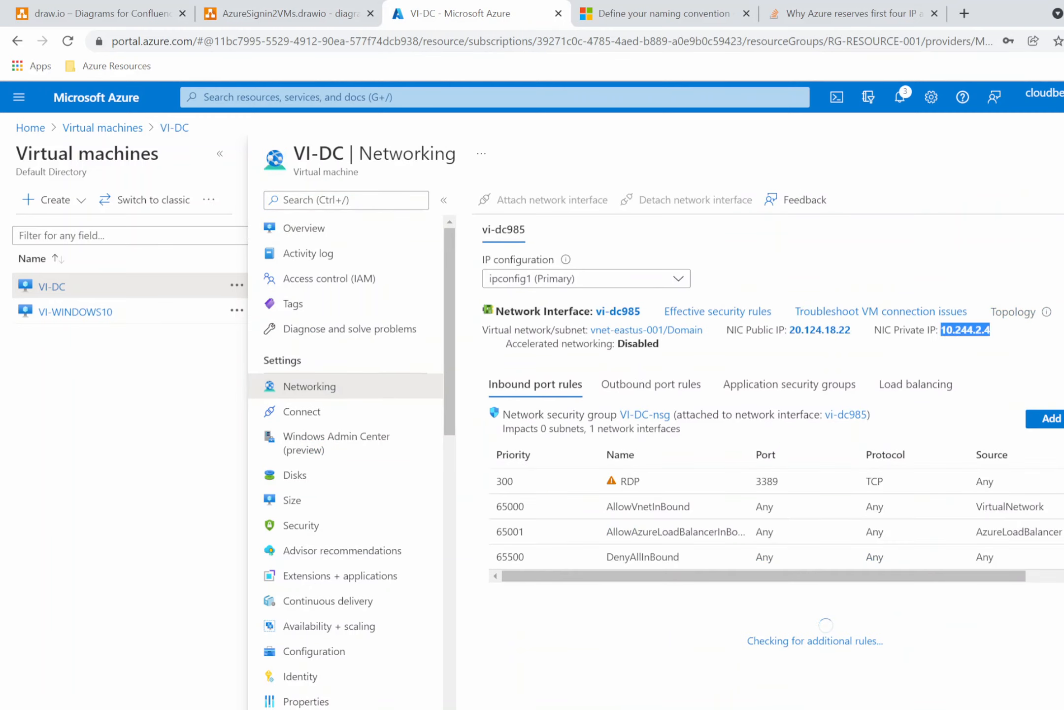
pyautogui.rightClick(964, 330)
pyautogui.click(978, 343)
# Paste VI-DC's private IP after PRIVATE IP in its diagram label.
pyautogui.click(312, 15)
pyautogui.click(846, 429)
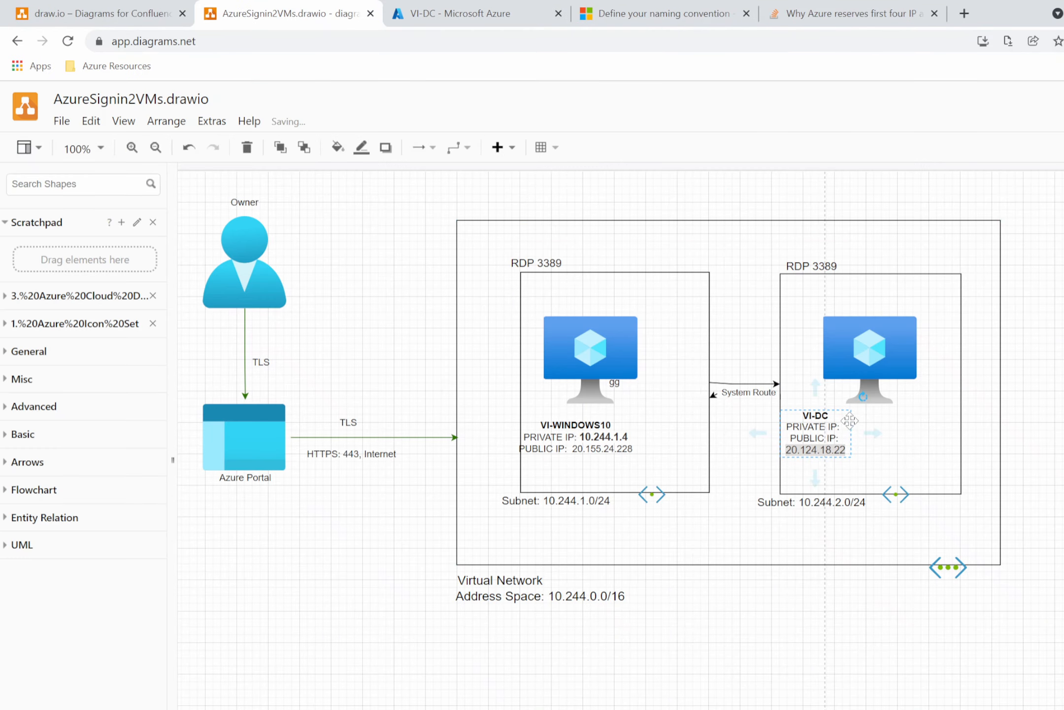
pyautogui.doubleClick(842, 427)
pyautogui.click(848, 429)
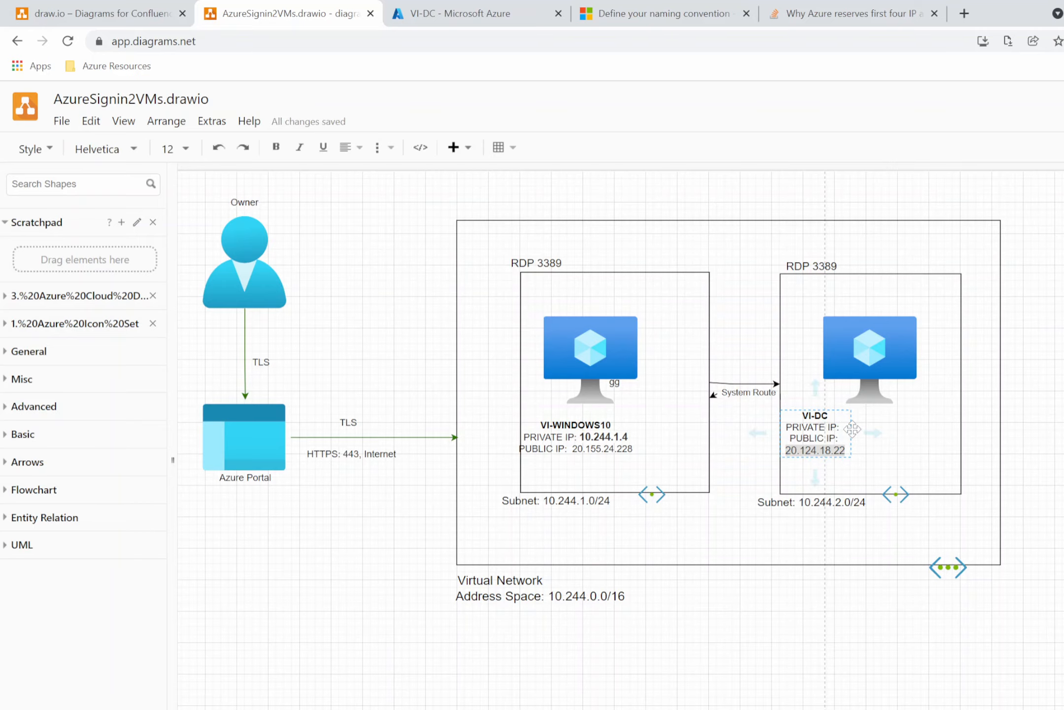
pyautogui.hotkey('ctrl', 'v')
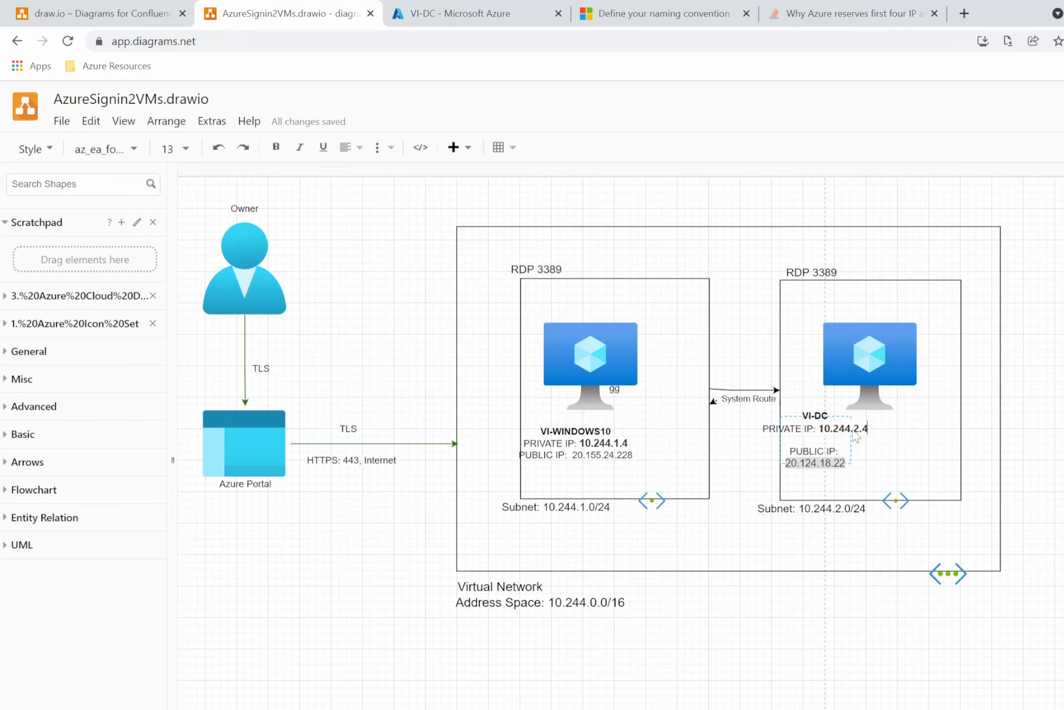
pyautogui.click(887, 447)
pyautogui.click(815, 446)
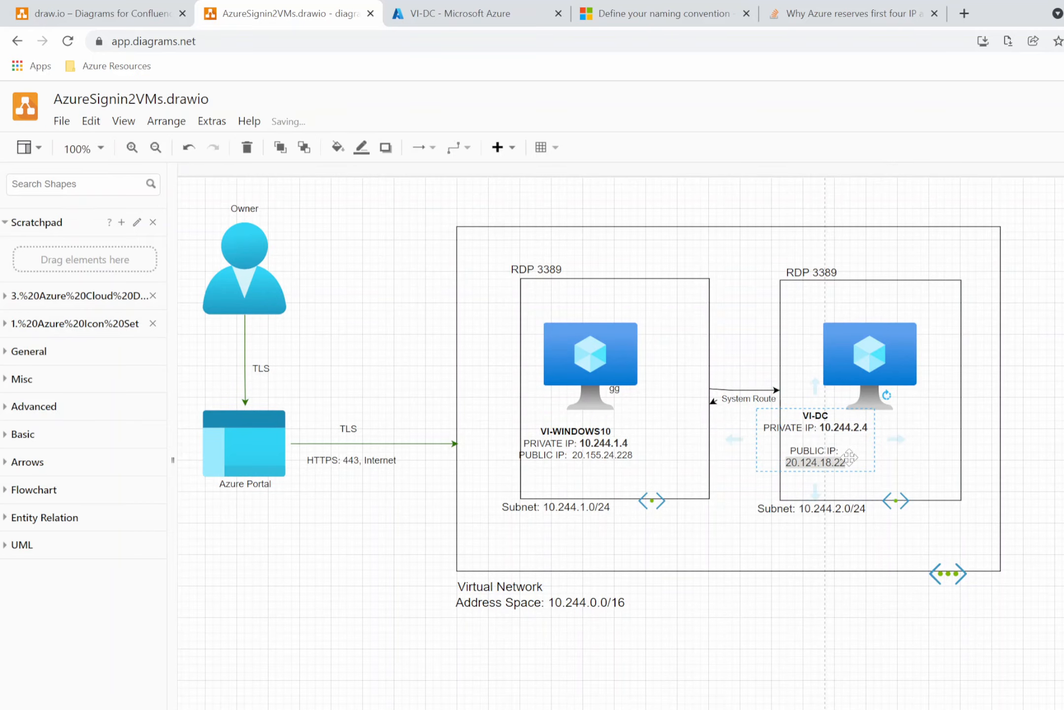
pyautogui.moveTo(896, 439); pyautogui.dragTo(912, 440)
pyautogui.hotkey('ctrl', 'z')
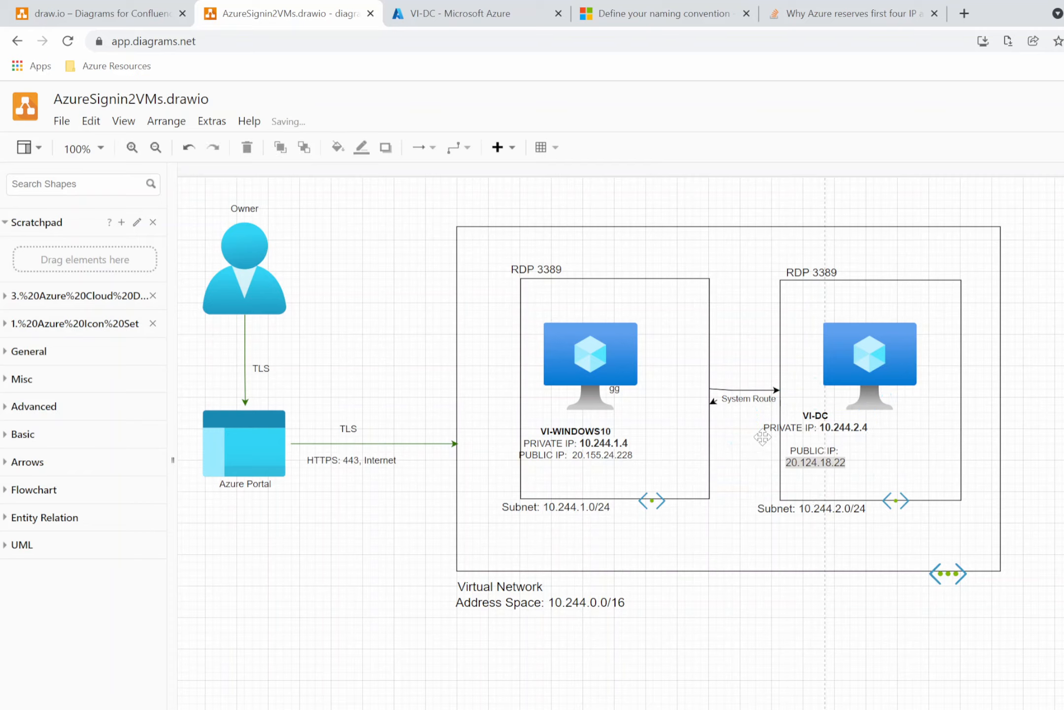
# Move VI-DC's IP label box to sit centred under the VM icon.
pyautogui.click(902, 449)
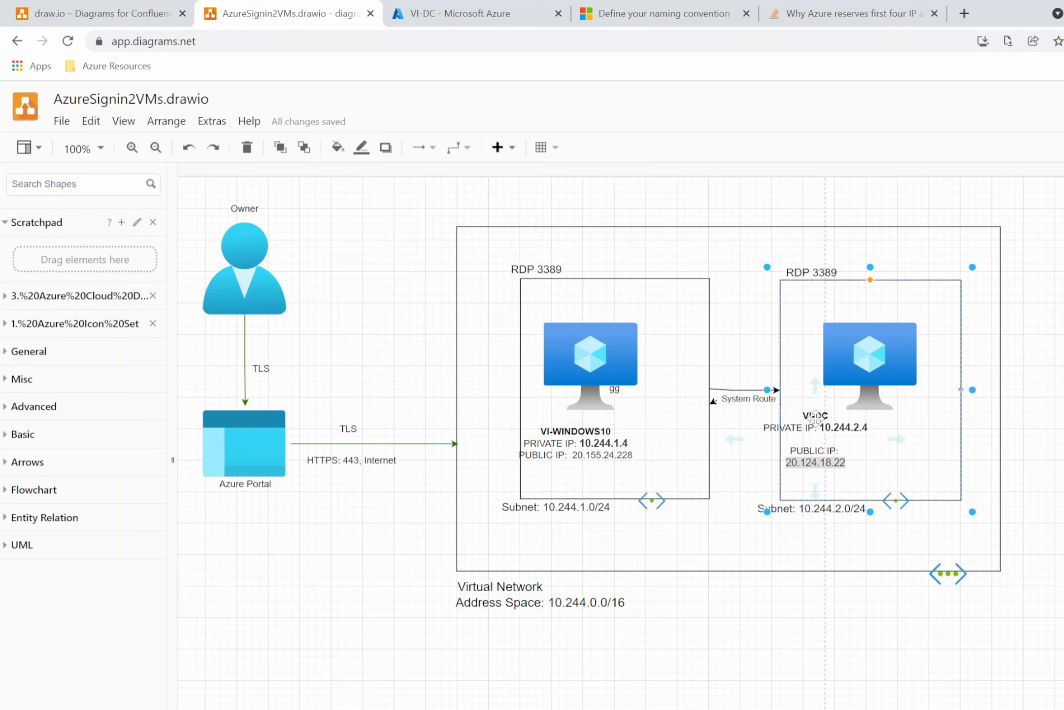
pyautogui.moveTo(814, 419); pyautogui.dragTo(851, 436)
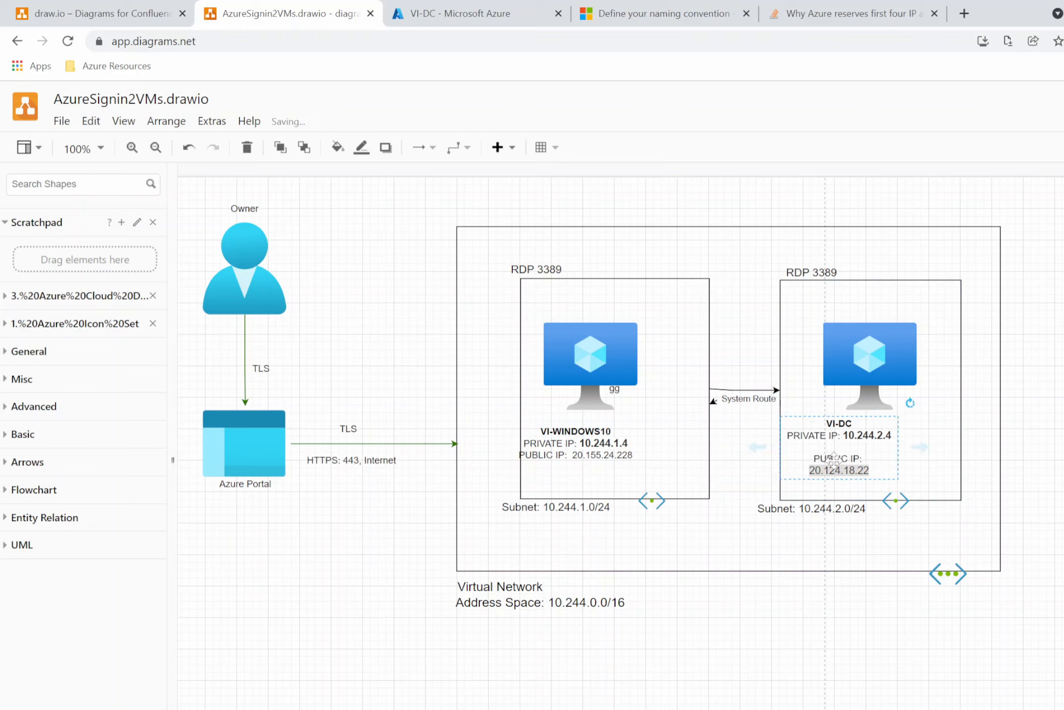
# Edit VI-DC's label text so the public IP sits on the same line as PUBLIC IP.
pyautogui.click(944, 458)
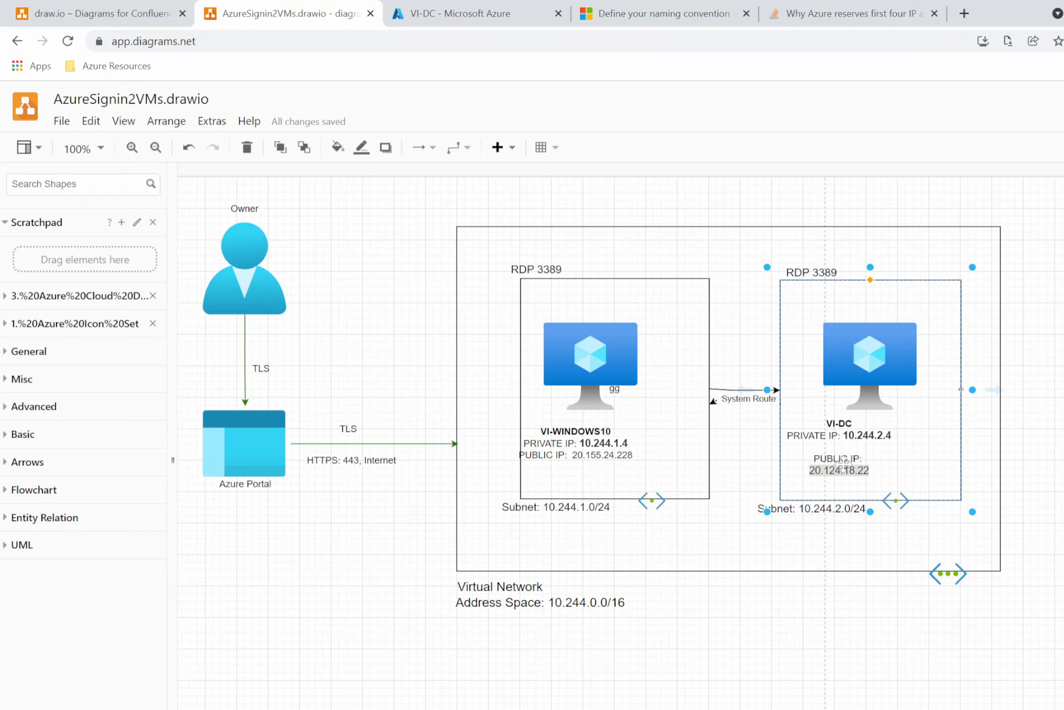
pyautogui.doubleClick(843, 465)
pyautogui.click(816, 460)
pyautogui.press('BackSpace')
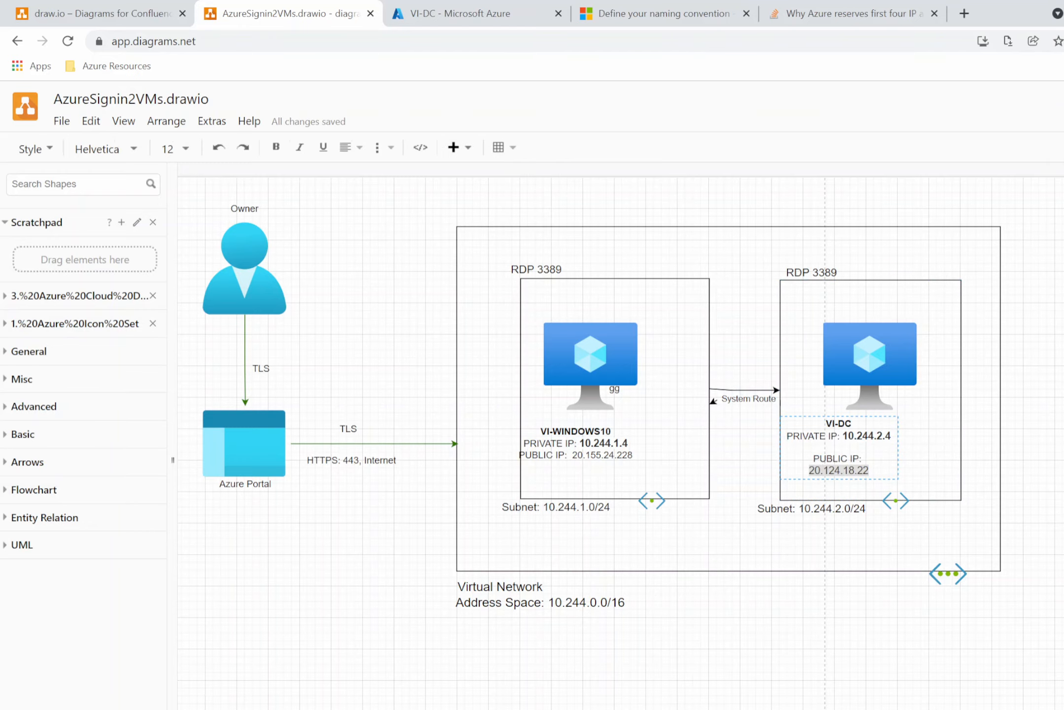
pyautogui.press('BackSpace')
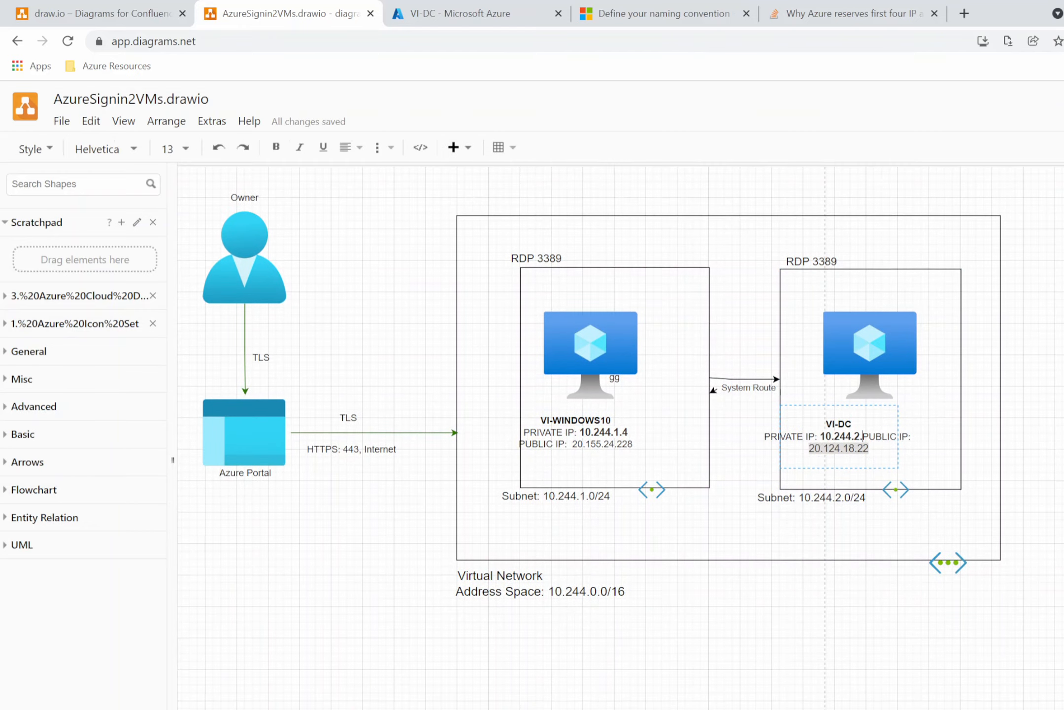
pyautogui.press('Return')
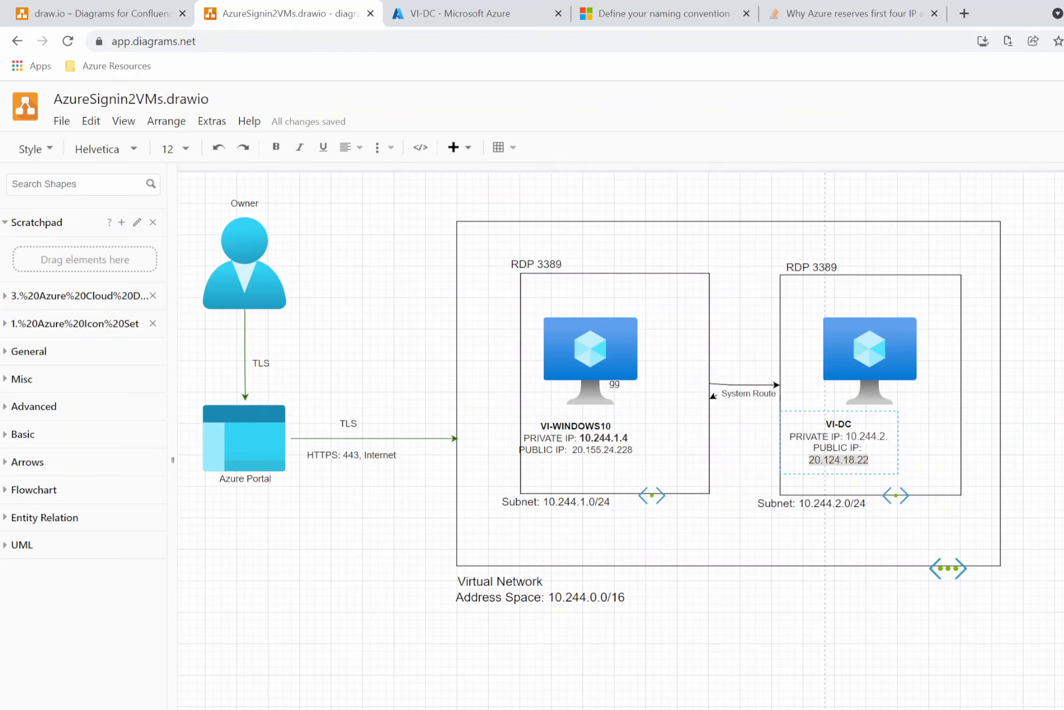
pyautogui.press('Escape')
pyautogui.press('BackSpace')
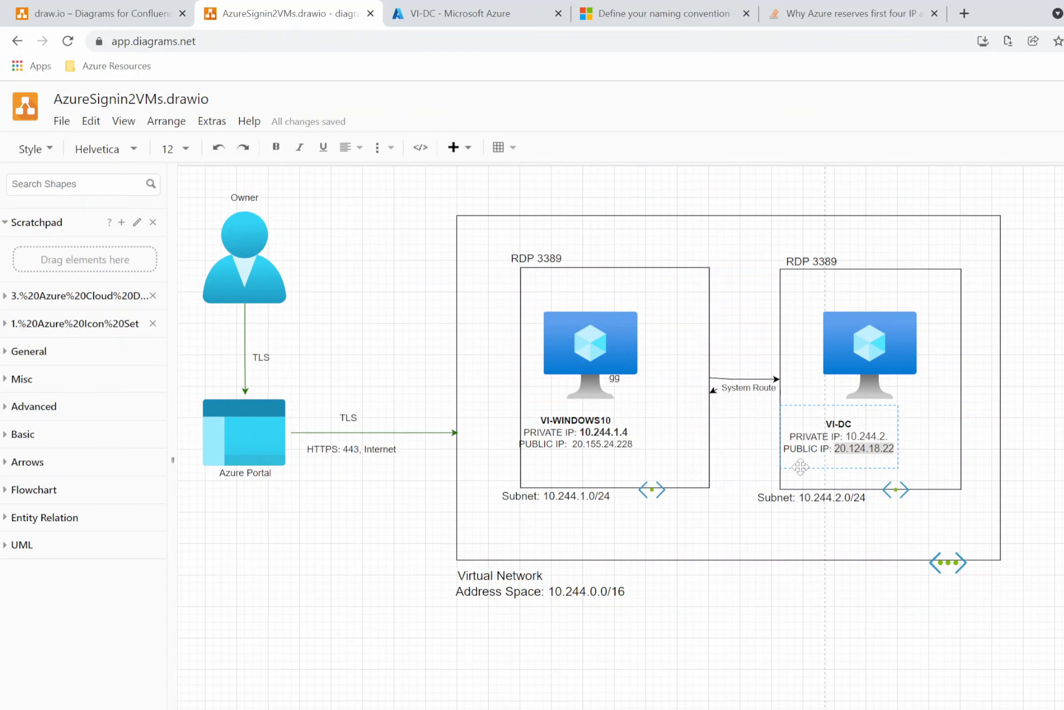
# Return to the Virtual machines list in the portal and refresh it to check both VMs' status.
pyautogui.click(1035, 435)
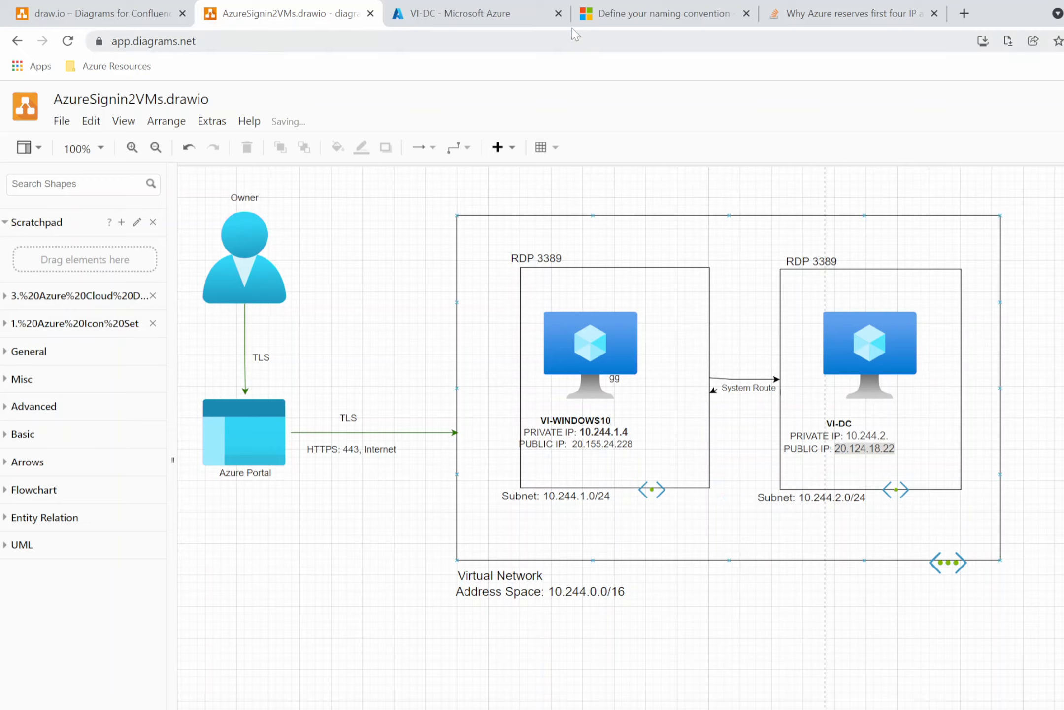
pyautogui.click(463, 14)
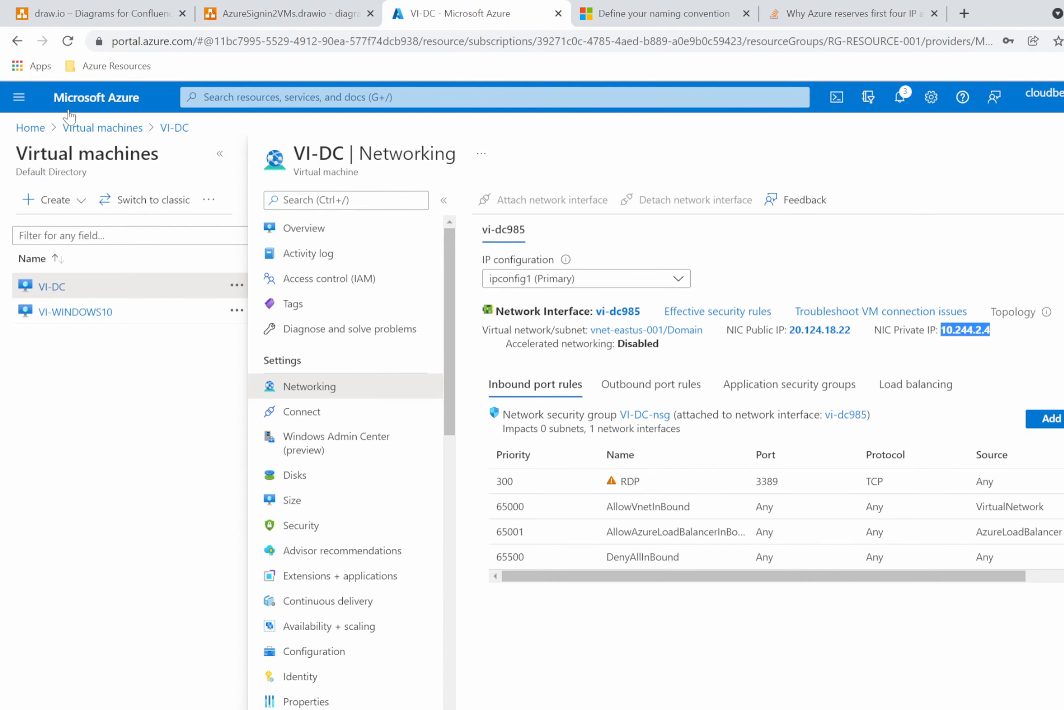
pyautogui.click(104, 130)
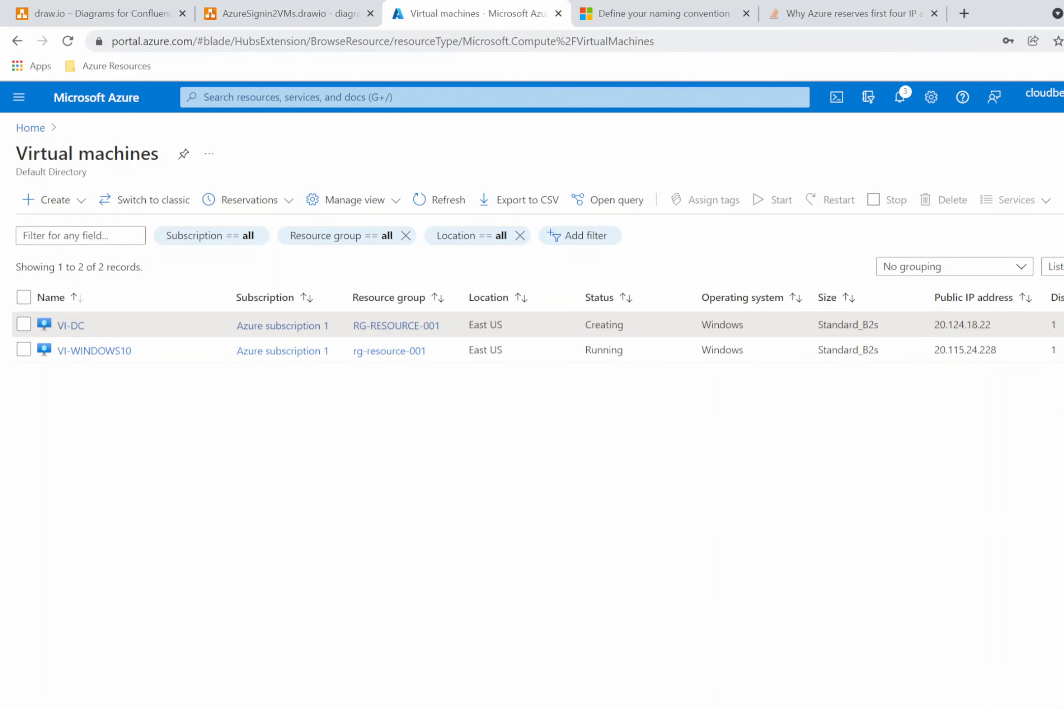
pyautogui.click(286, 13)
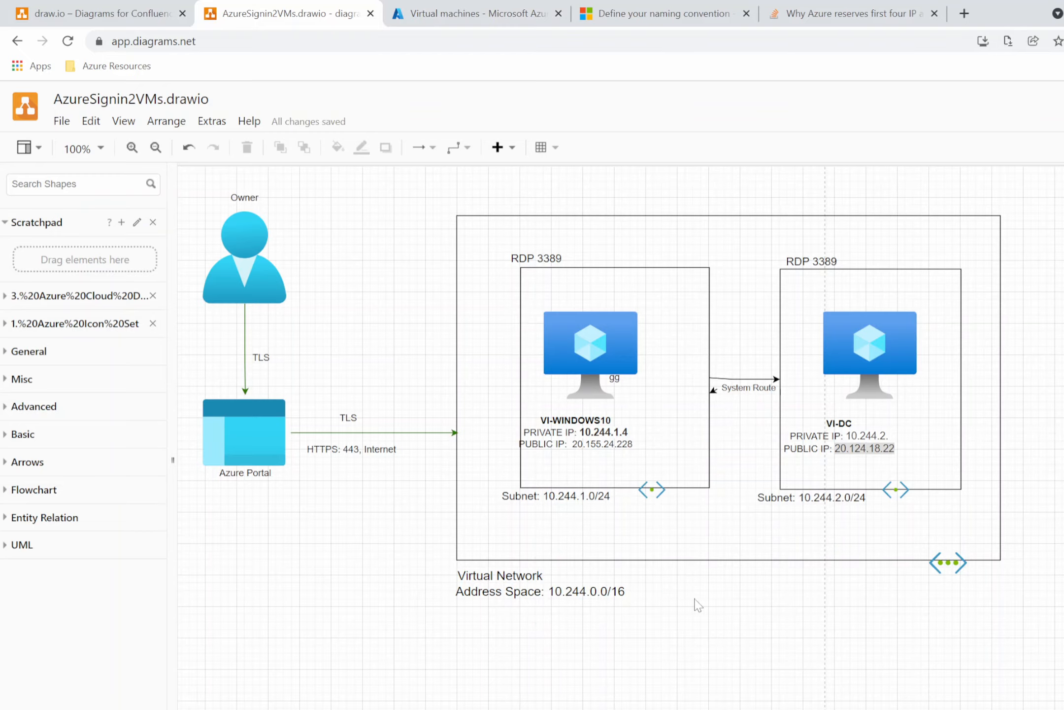
pyautogui.click(434, 17)
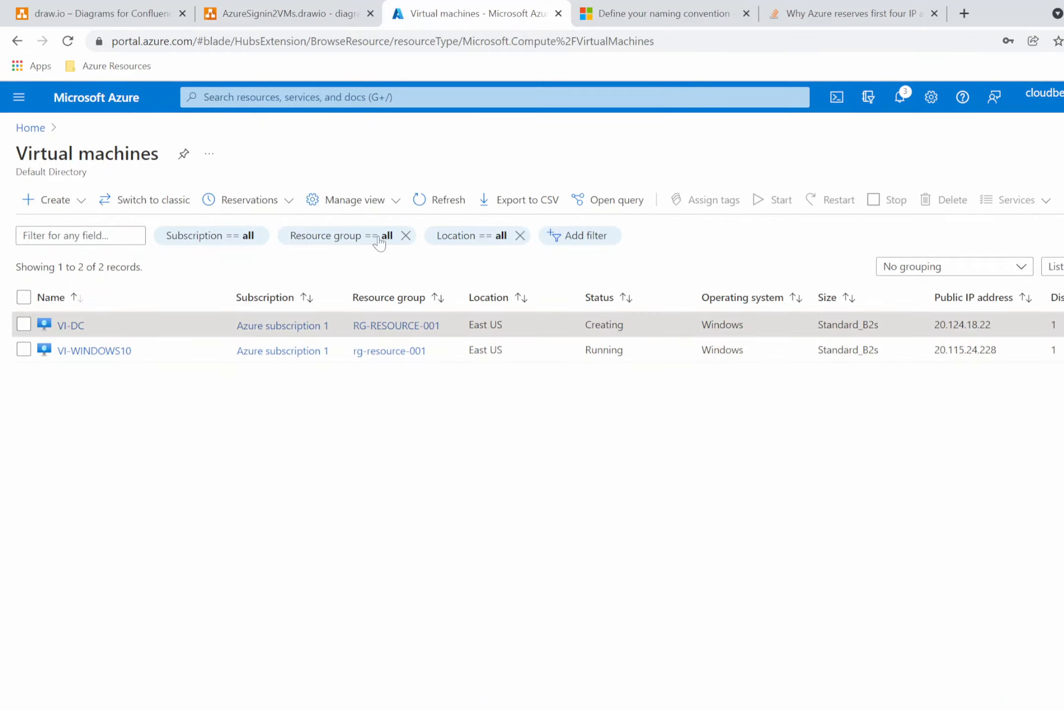
pyautogui.click(282, 10)
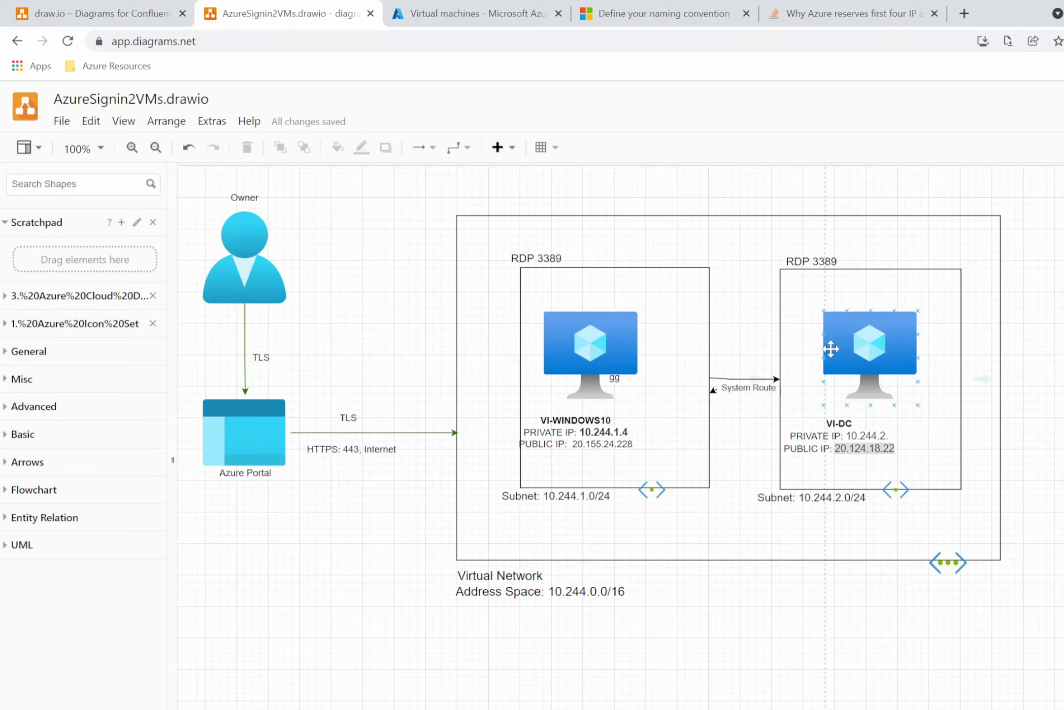
pyautogui.click(445, 4)
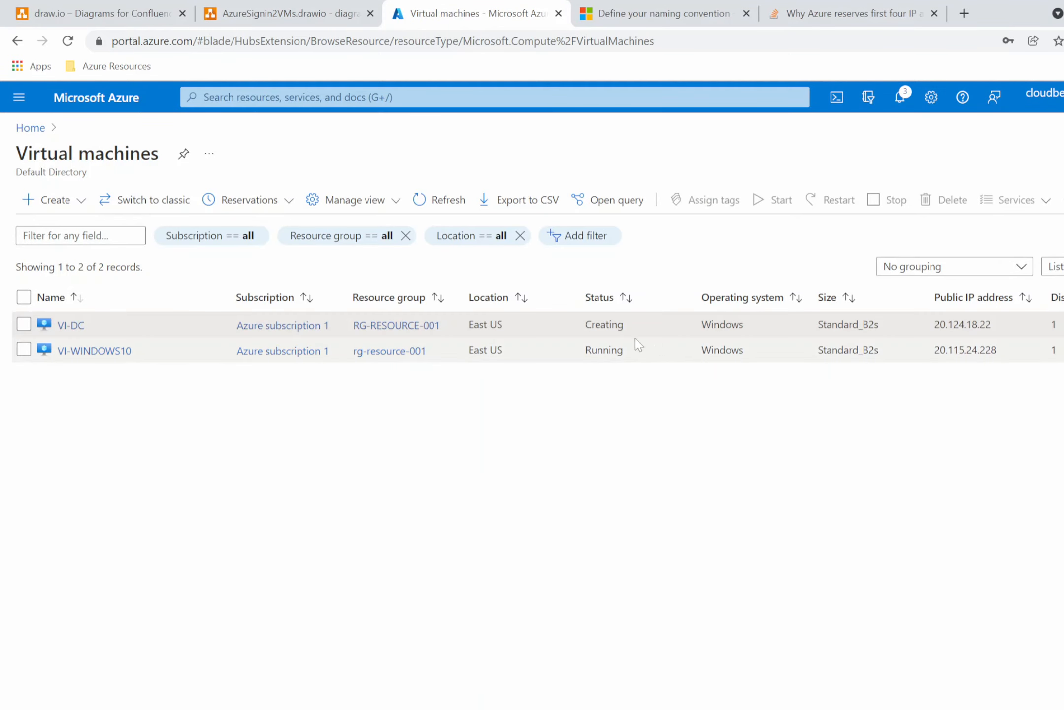
pyautogui.click(434, 200)
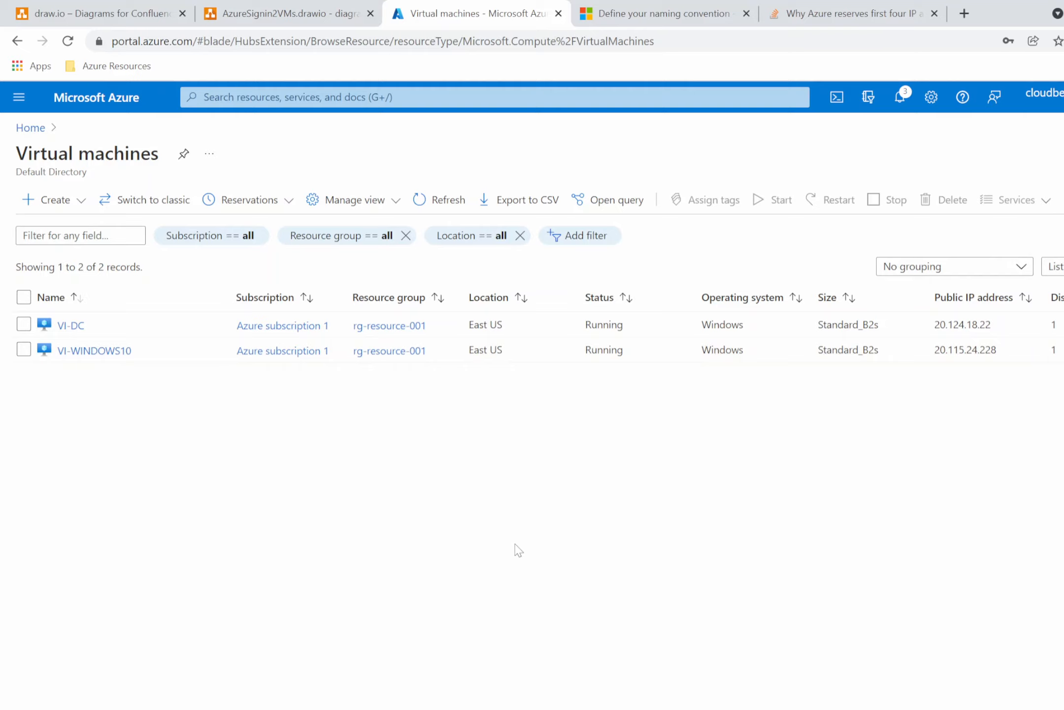
# Launch Remote Desktop Connection and enter VI-WINDOWS10's public IP 20.115.24.228 as the computer.
pyautogui.press('super+r')
pyautogui.write('mstsc')
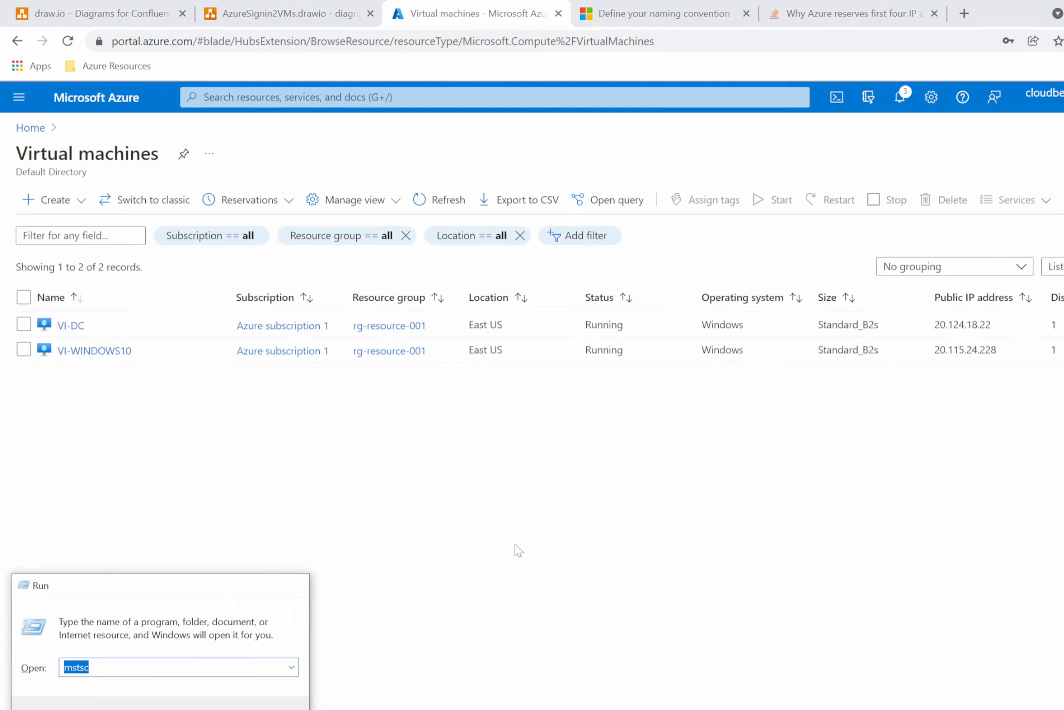
pyautogui.press('Return')
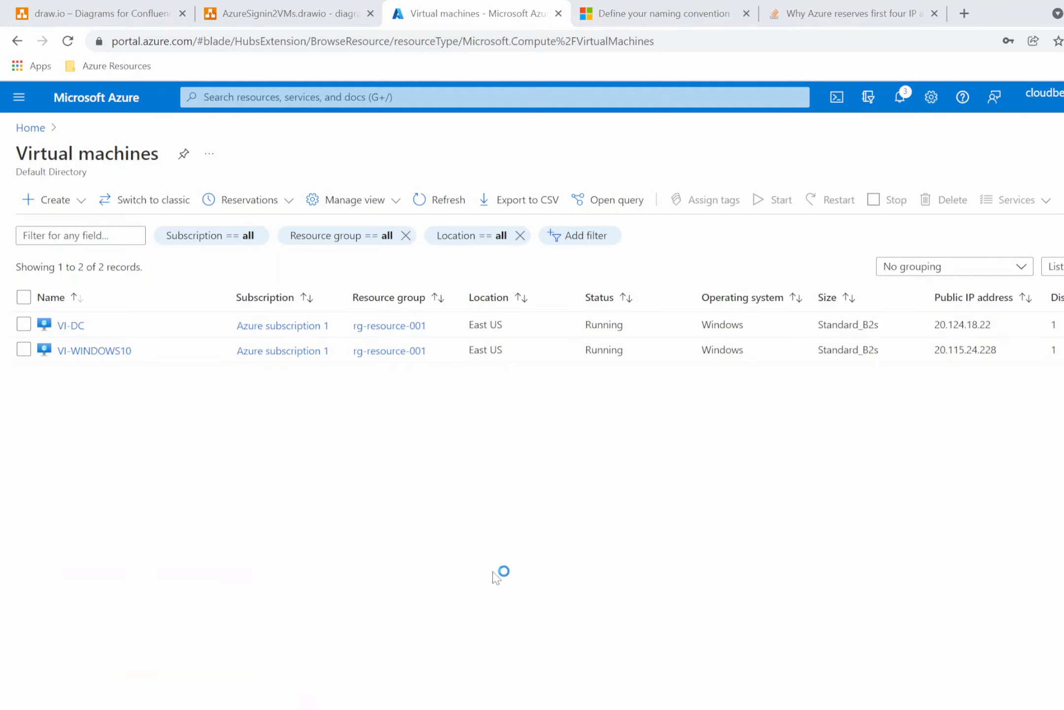
pyautogui.moveTo(557, 147); pyautogui.dragTo(446, 152)
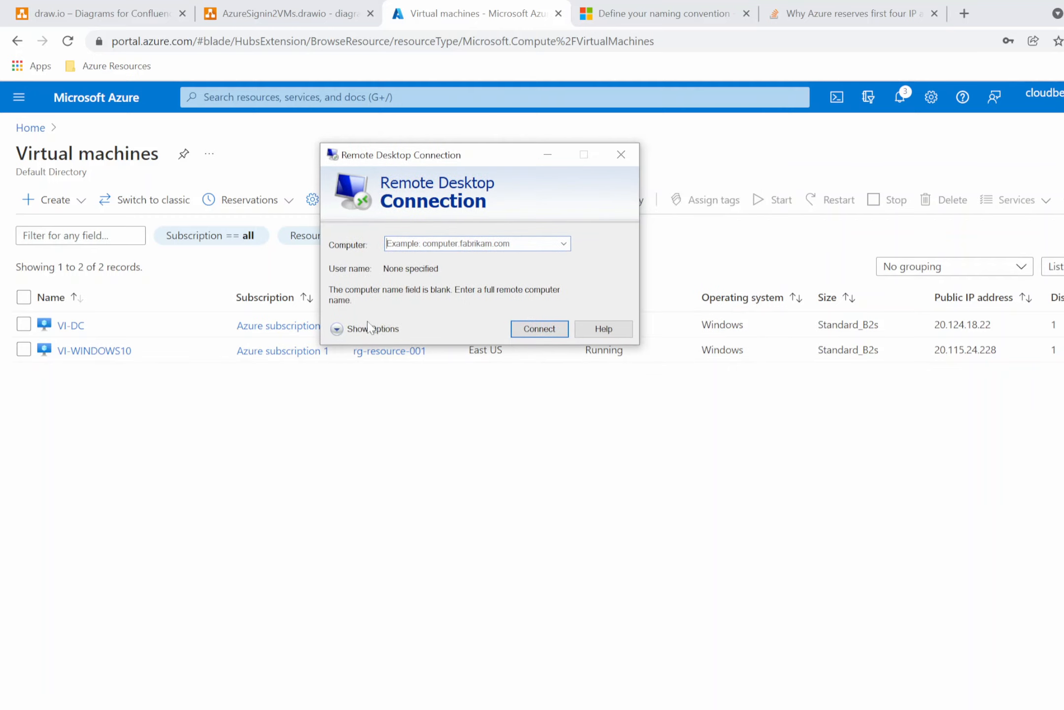
pyautogui.click(347, 329)
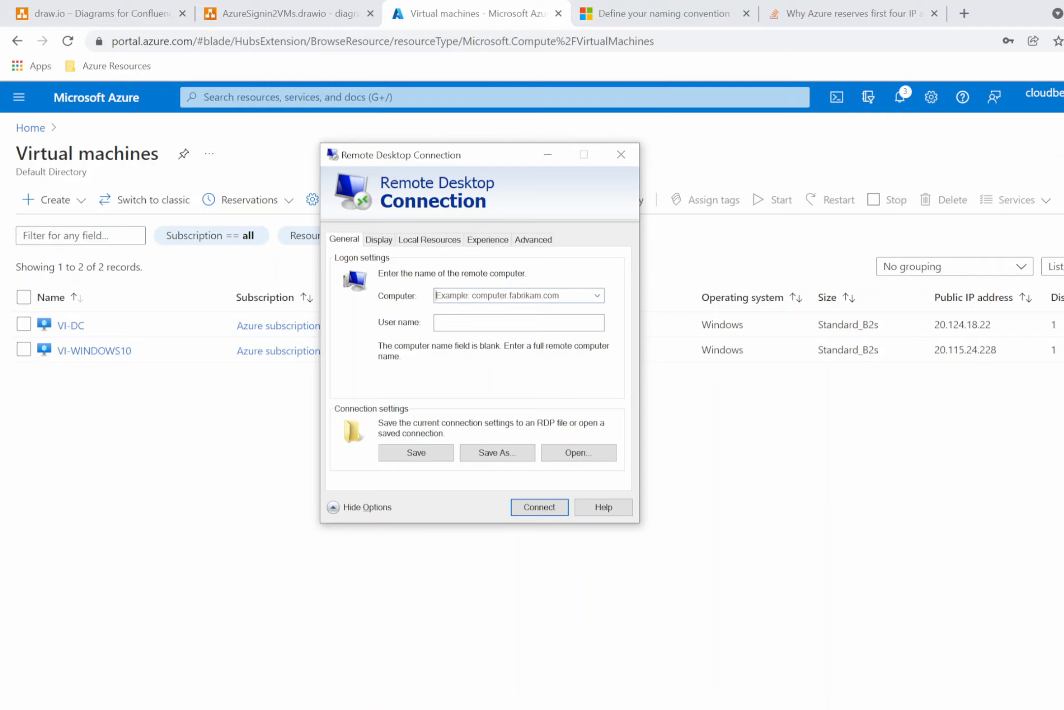
pyautogui.write('20')
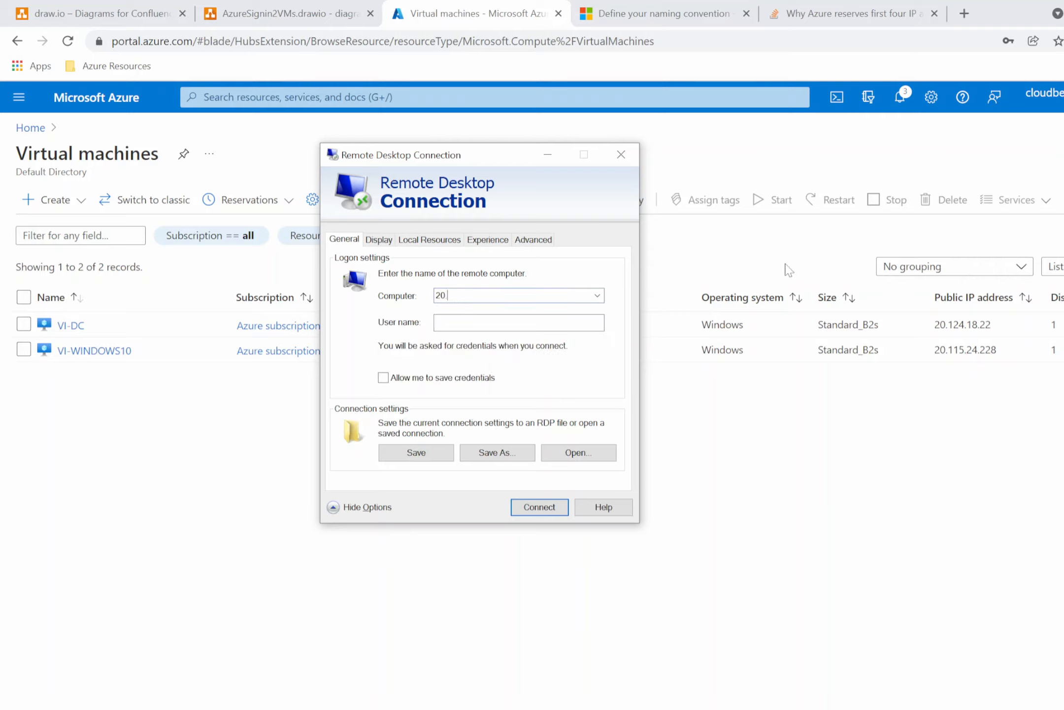
pyautogui.write('.115.24.228')
# Connect to the VM, accepting the certificate warning and the default privacy settings.
pyautogui.click(821, 709)
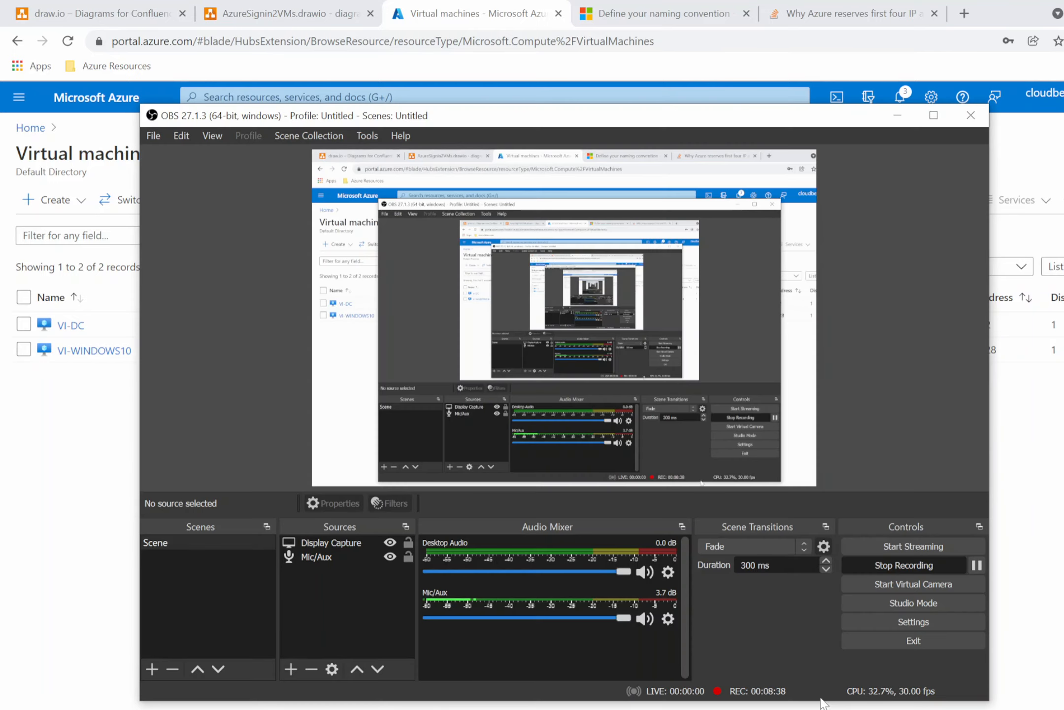
pyautogui.click(977, 565)
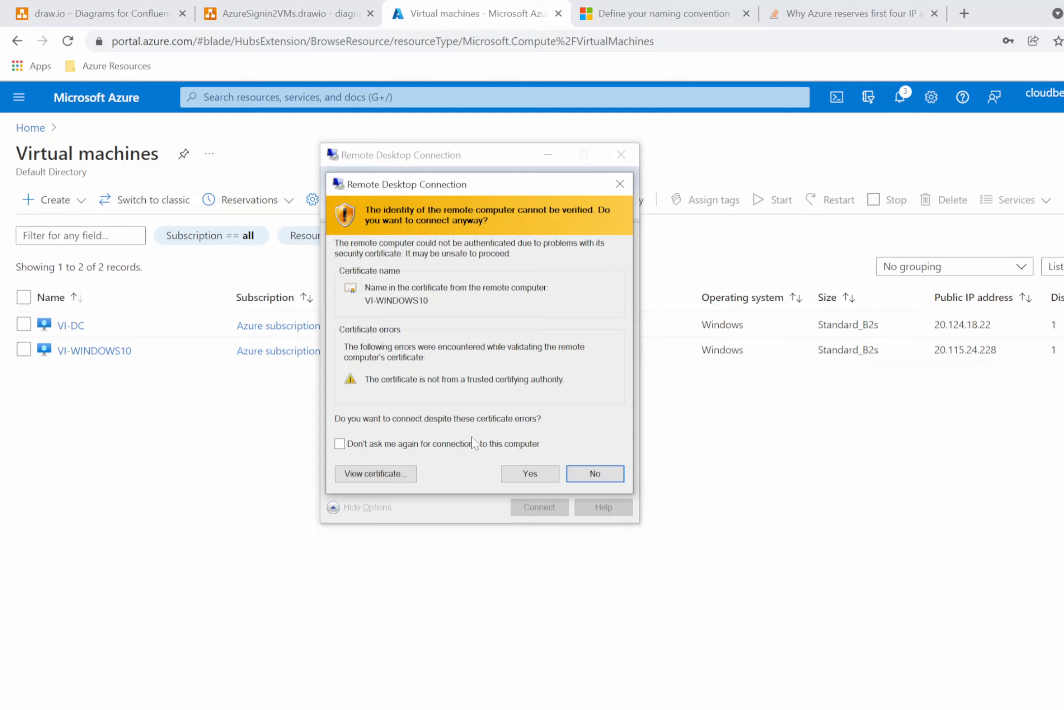
pyautogui.click(541, 480)
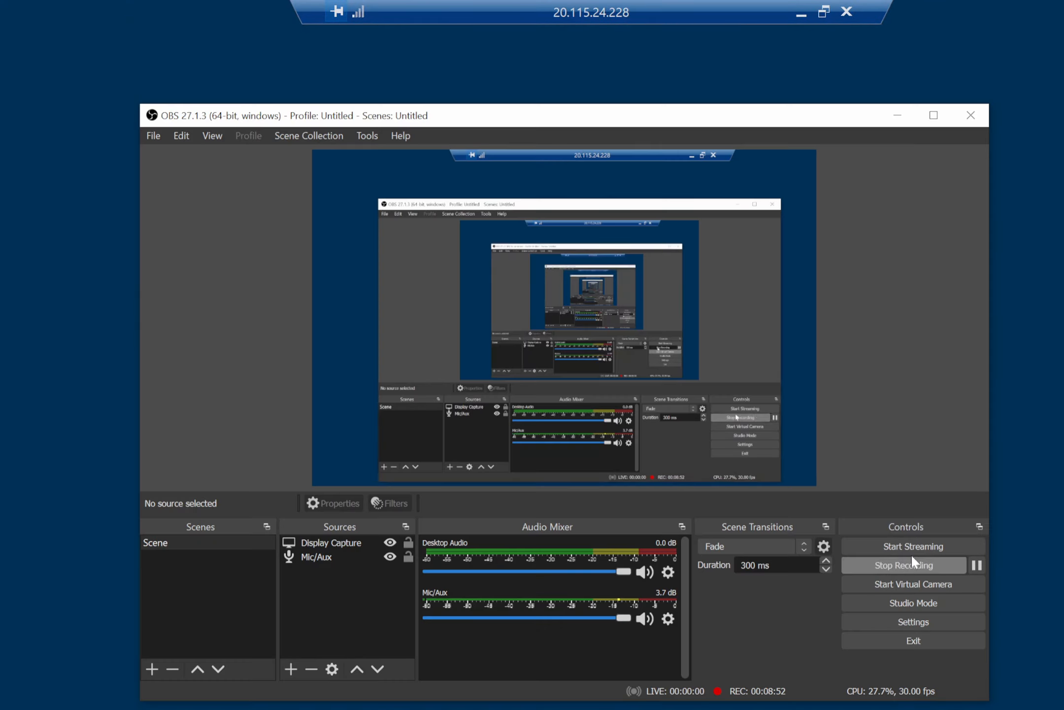
pyautogui.click(977, 565)
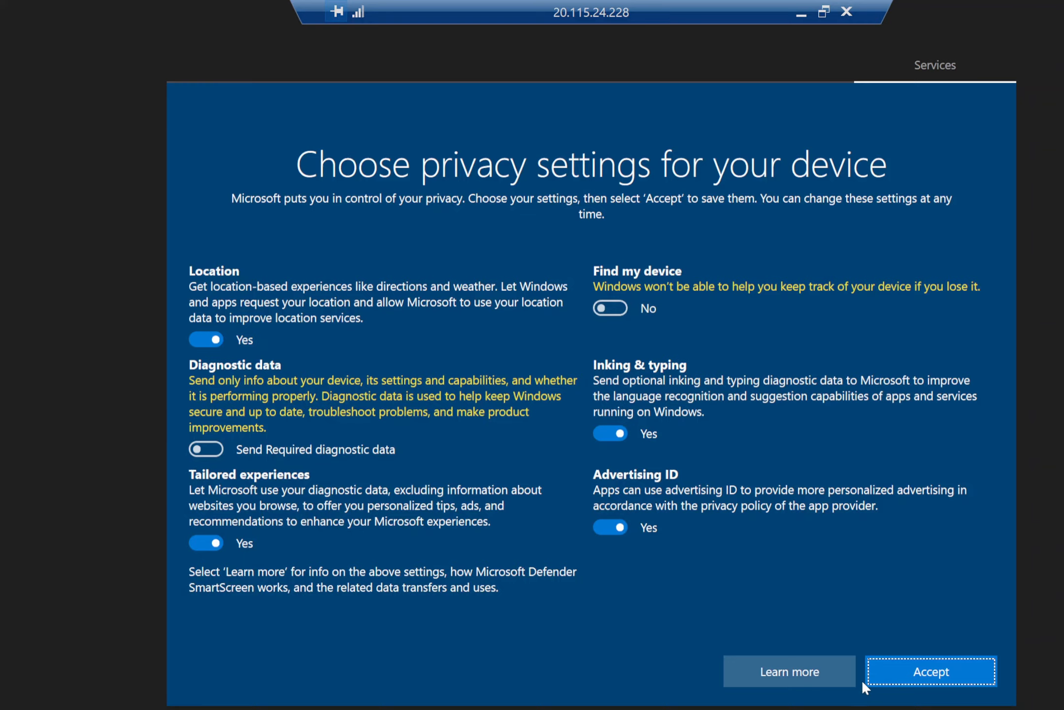
pyautogui.click(917, 671)
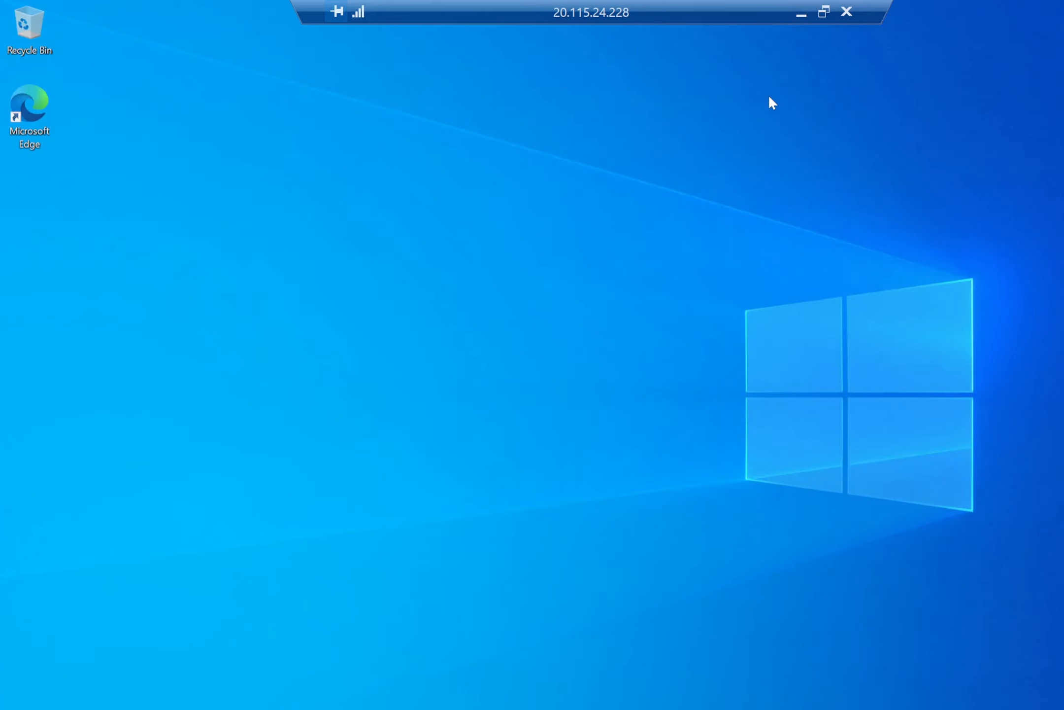
# Search Start for This PC, open its system properties, and close the window.
pyautogui.click(801, 14)
pyautogui.hotkey('alt', 'Tab')
pyautogui.press('super')
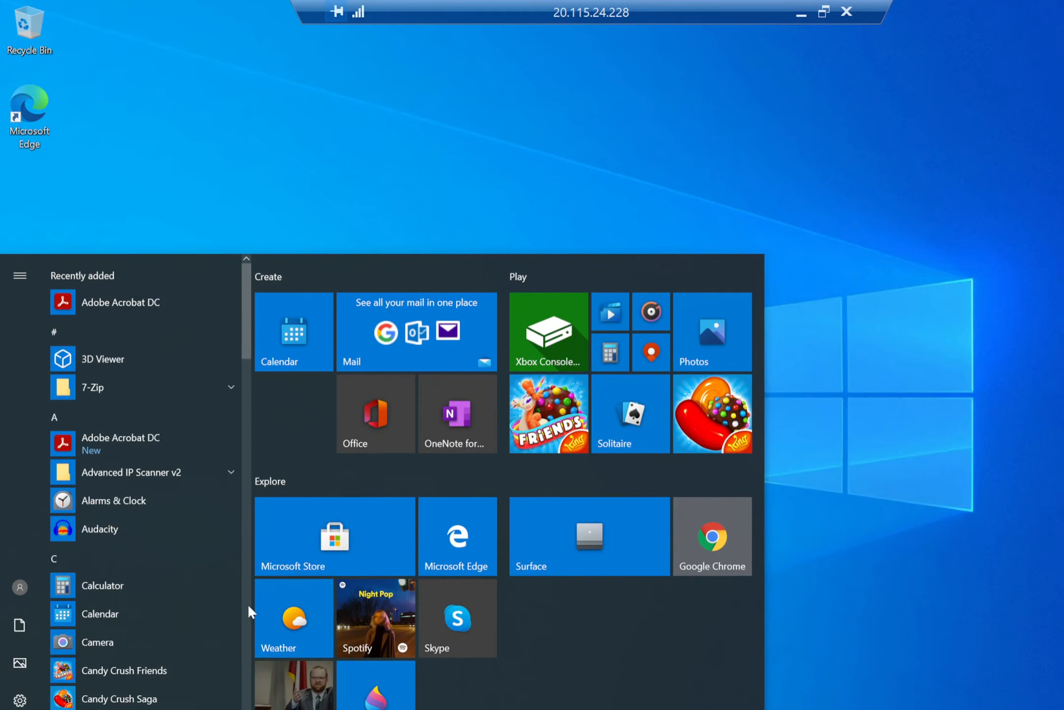
pyautogui.write('pc')
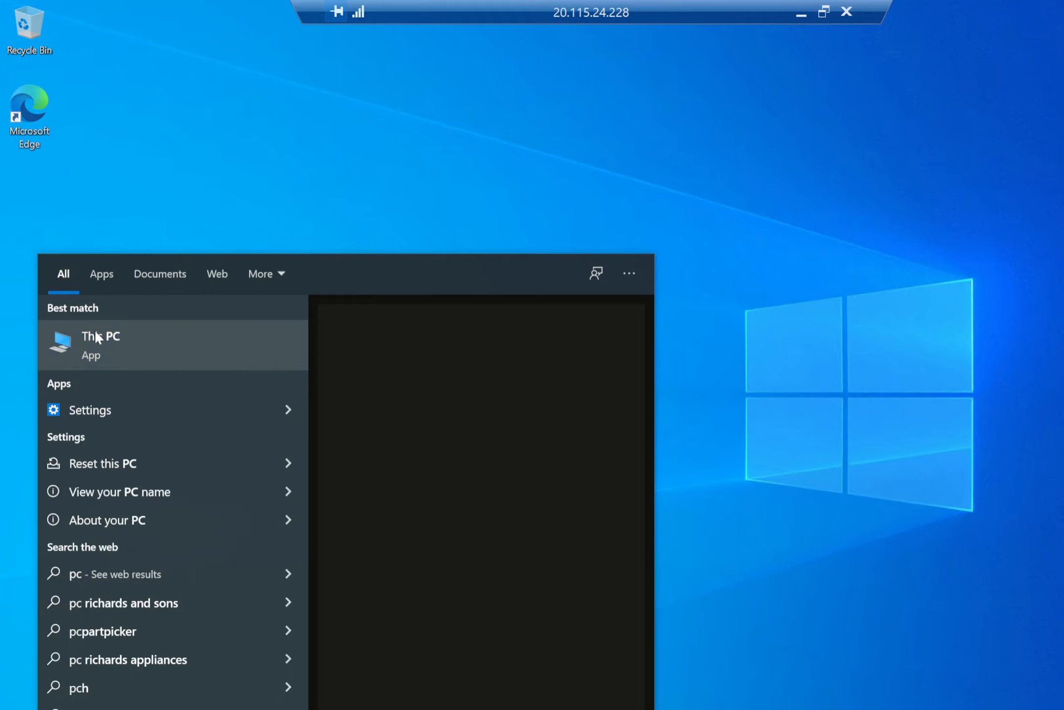
pyautogui.rightClick(104, 346)
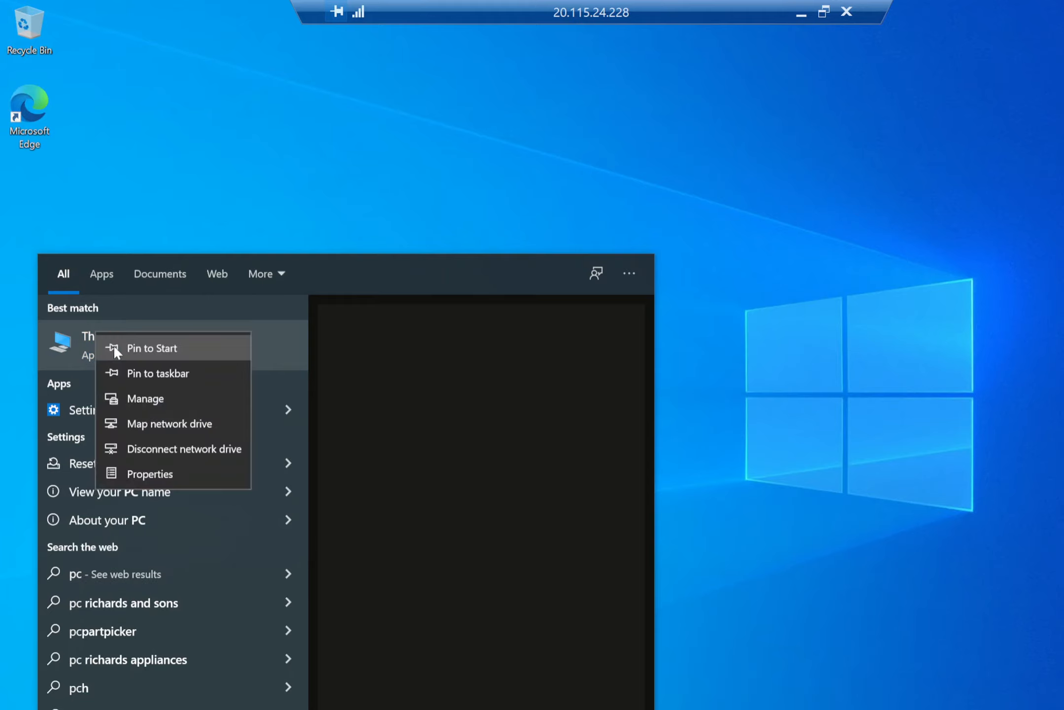
pyautogui.click(158, 473)
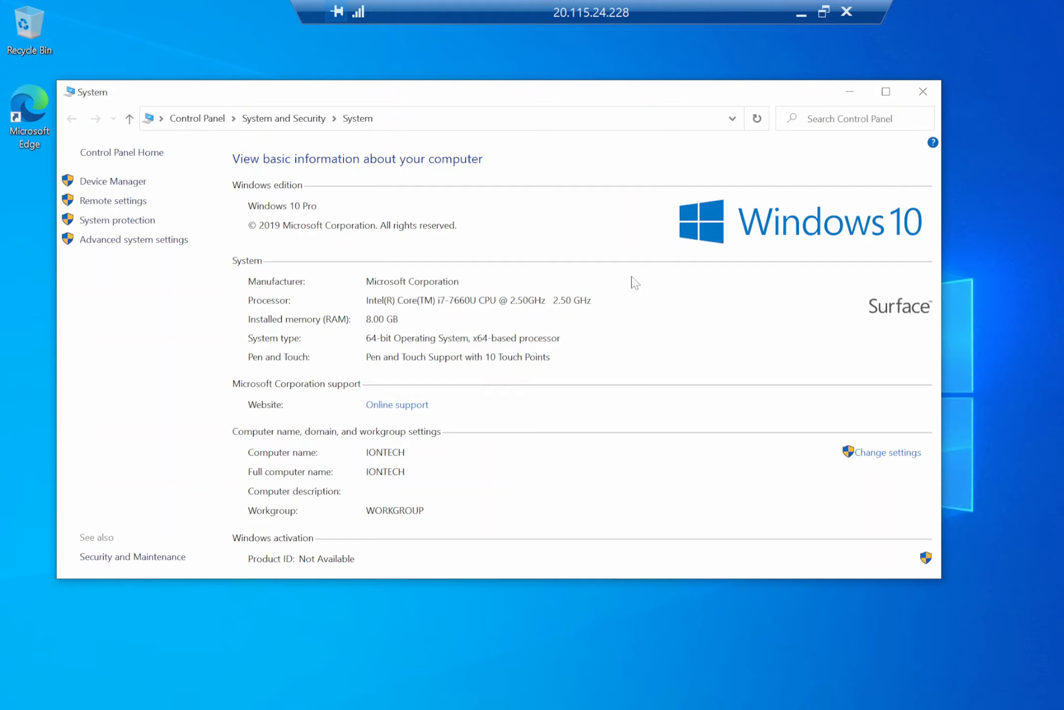
pyautogui.click(923, 92)
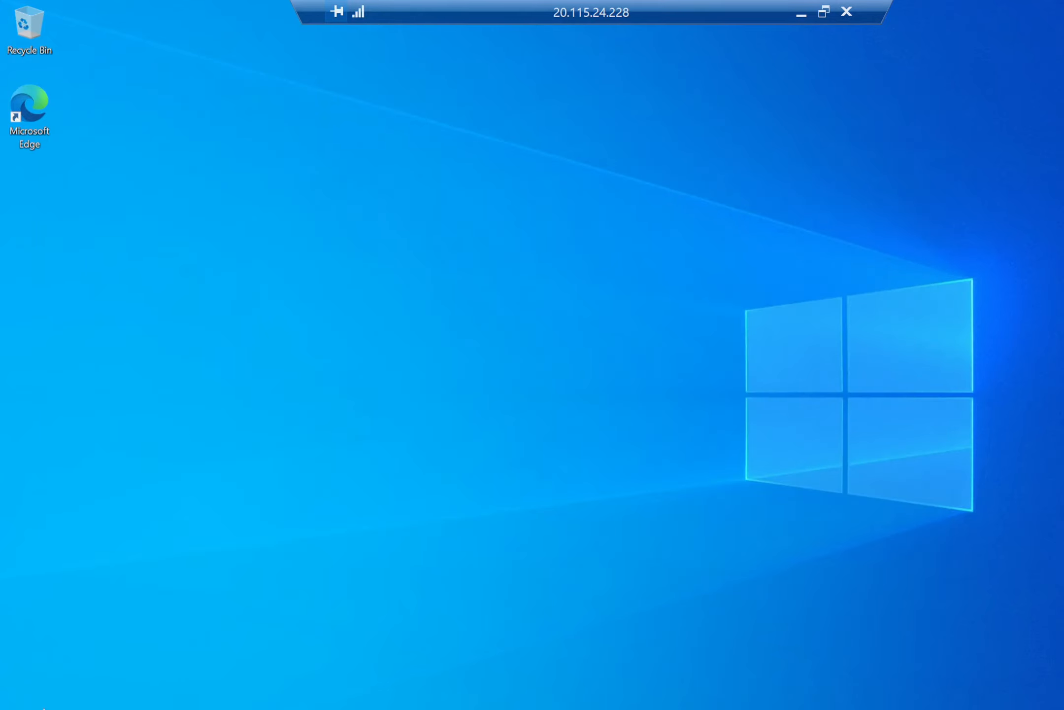
# Search the remote VM's Start menu for This PC and view its About properties.
pyautogui.press('super')
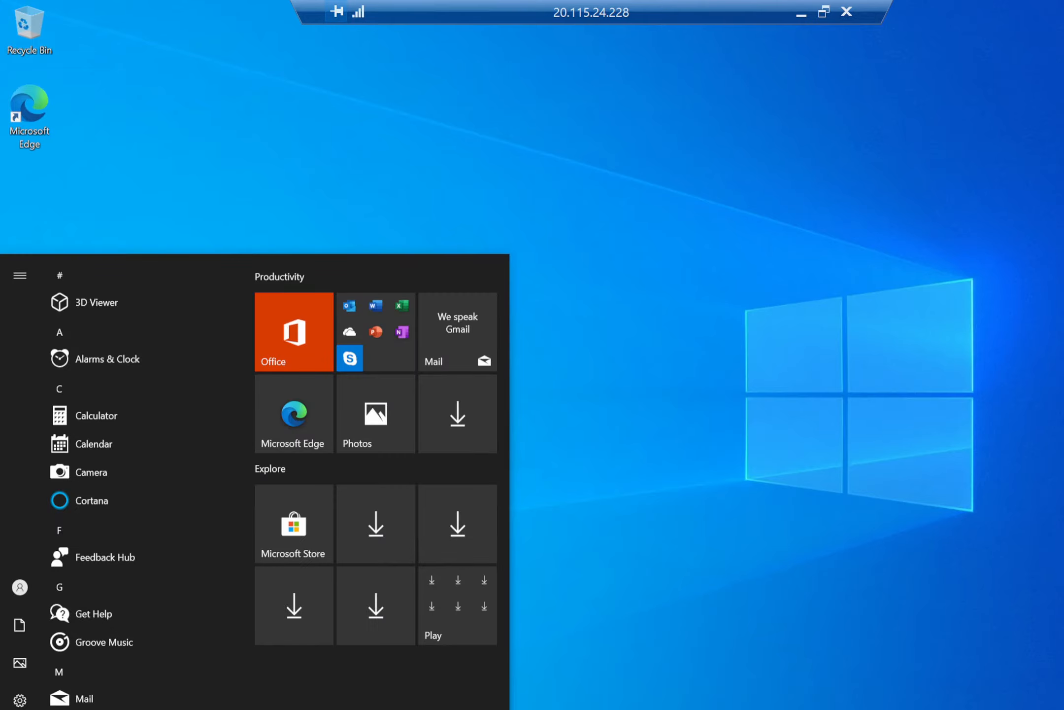
pyautogui.press('super+s')
pyautogui.write('pc')
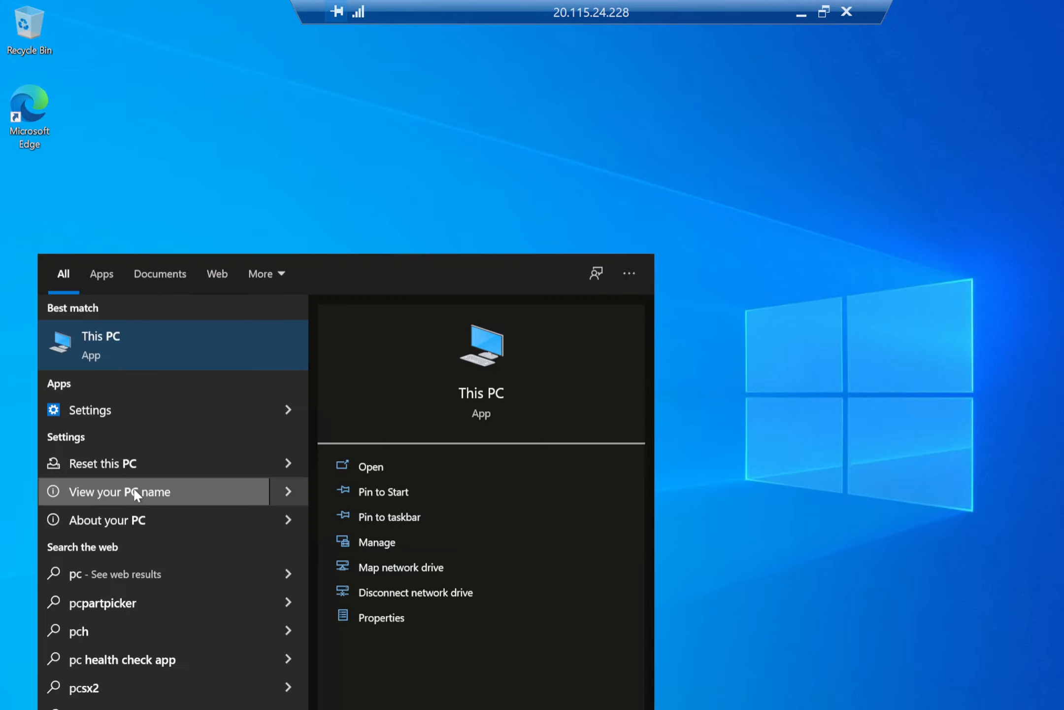
pyautogui.rightClick(108, 369)
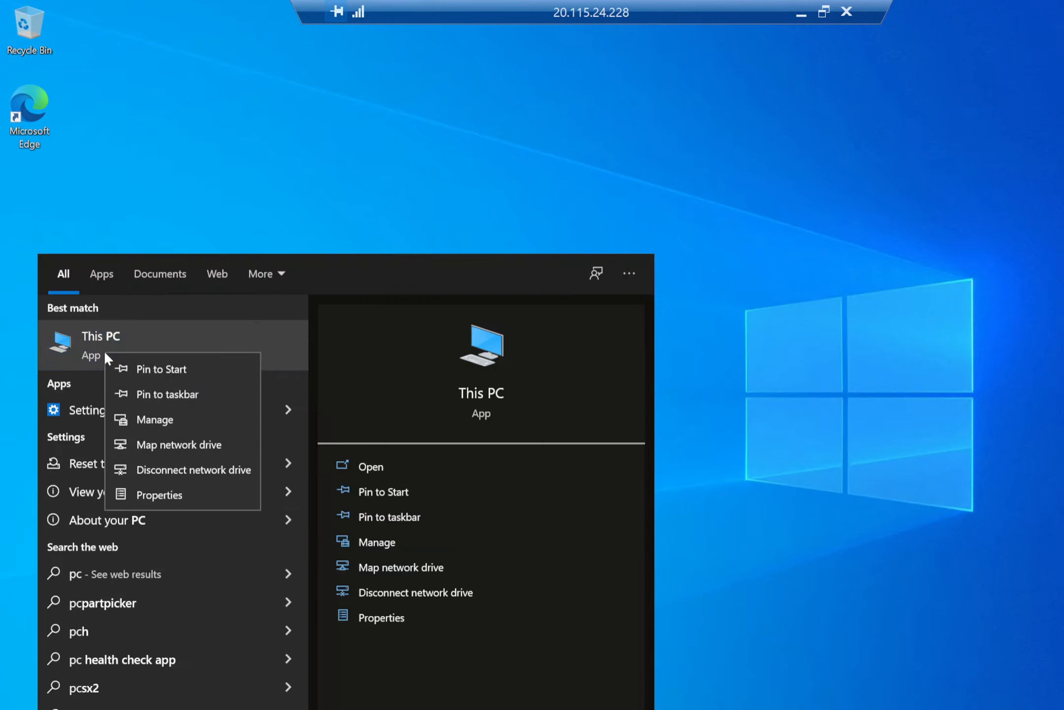
pyautogui.click(161, 496)
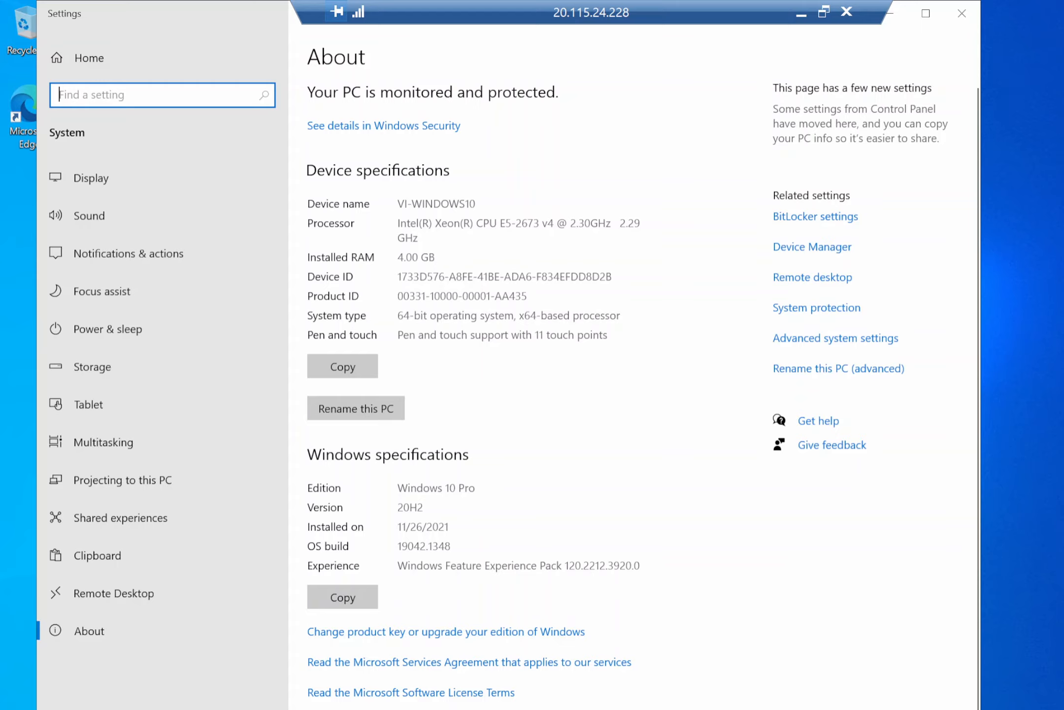
pyautogui.click(962, 13)
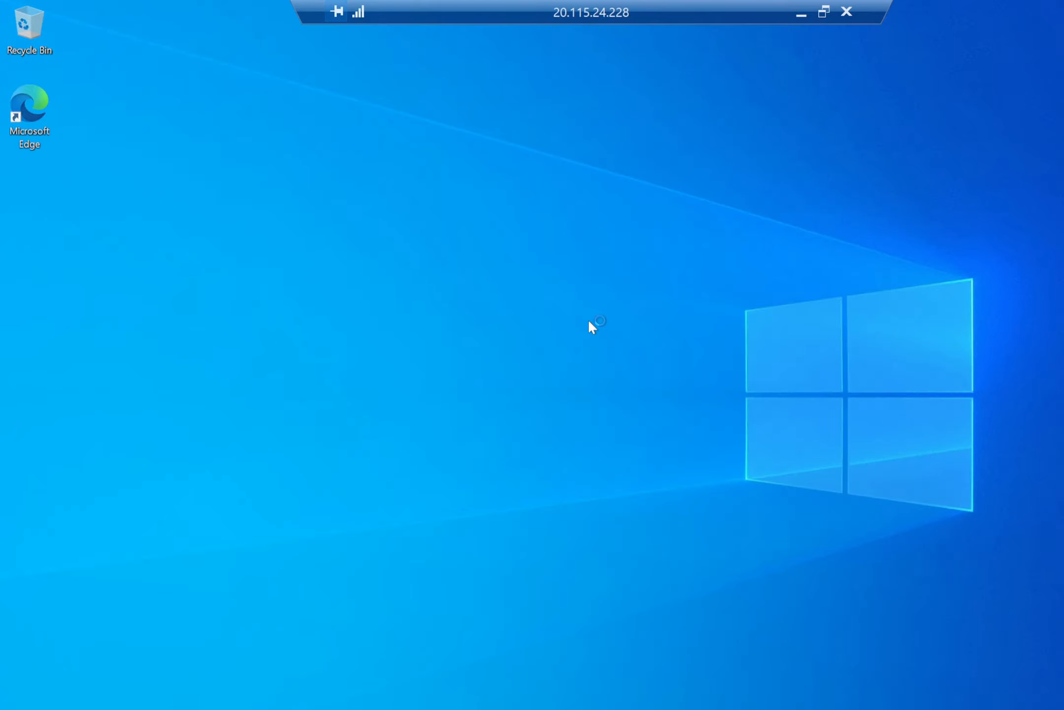
# Open File Explorer's This PC view on the remote VM to inspect its C: and D: drives.
pyautogui.press('super+e')
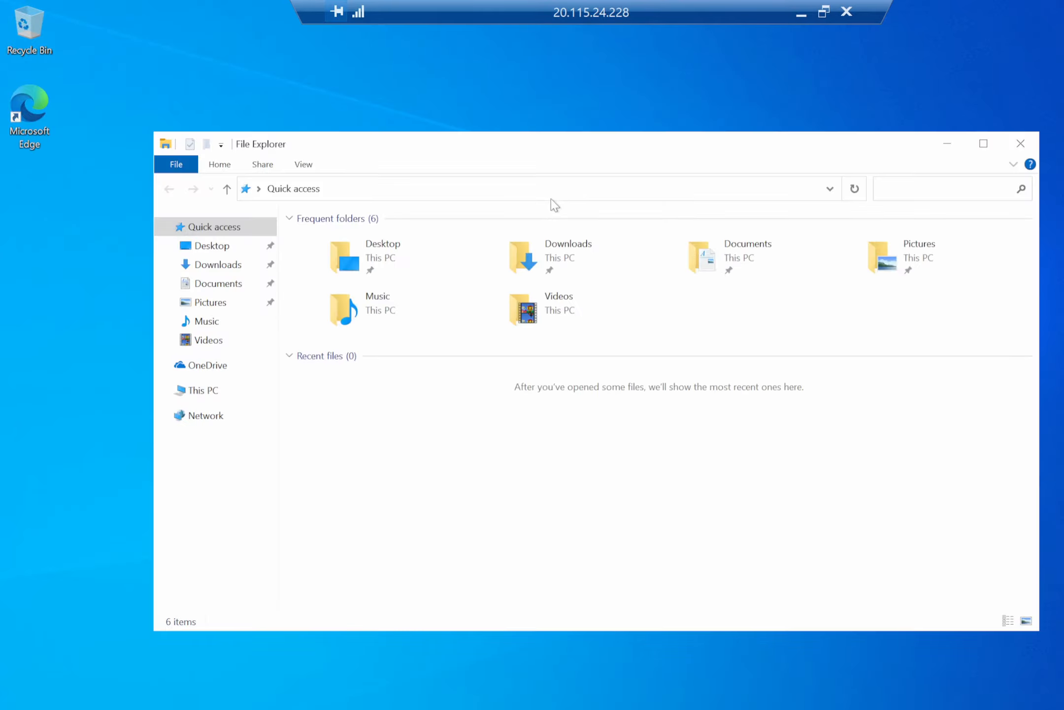
pyautogui.click(198, 390)
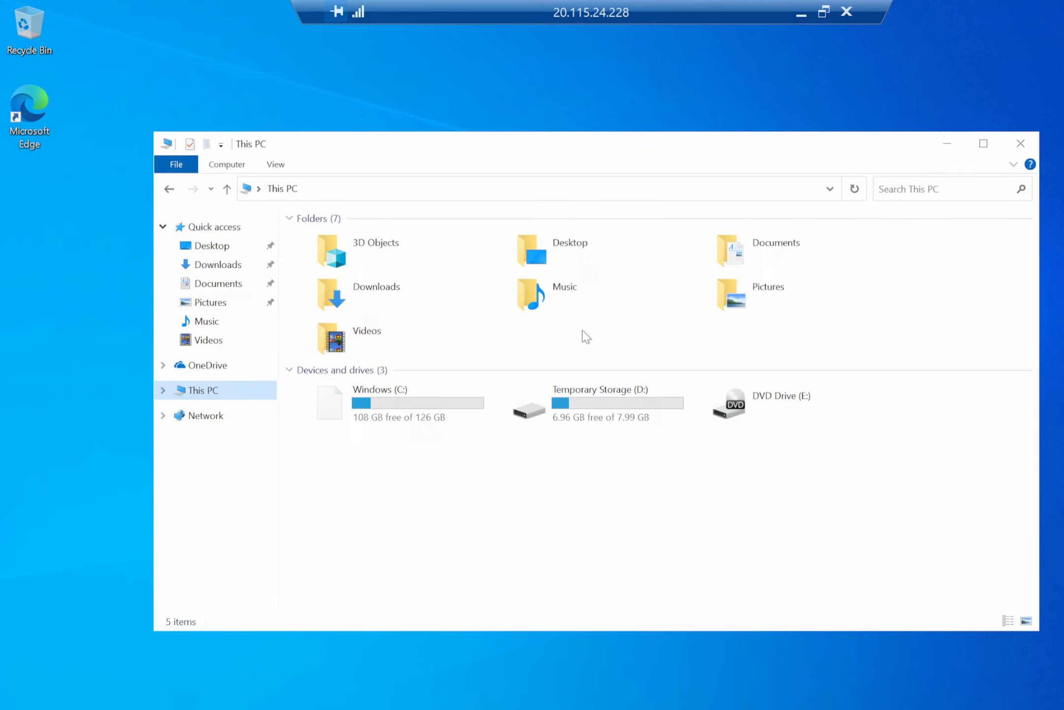
pyautogui.click(405, 400)
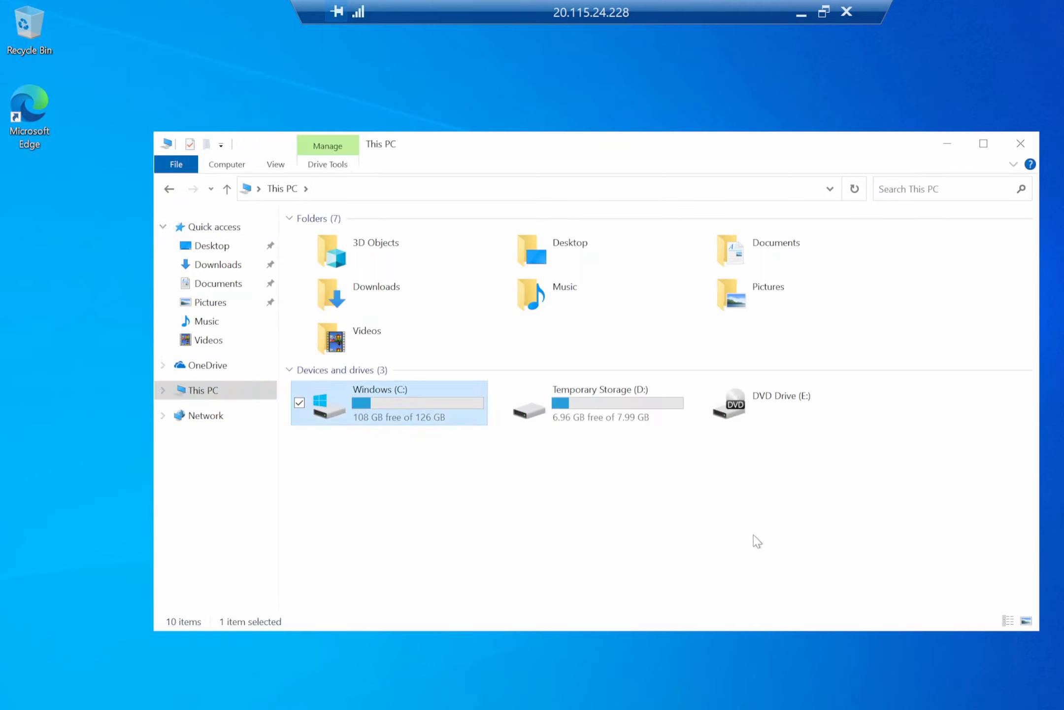
pyautogui.click(660, 412)
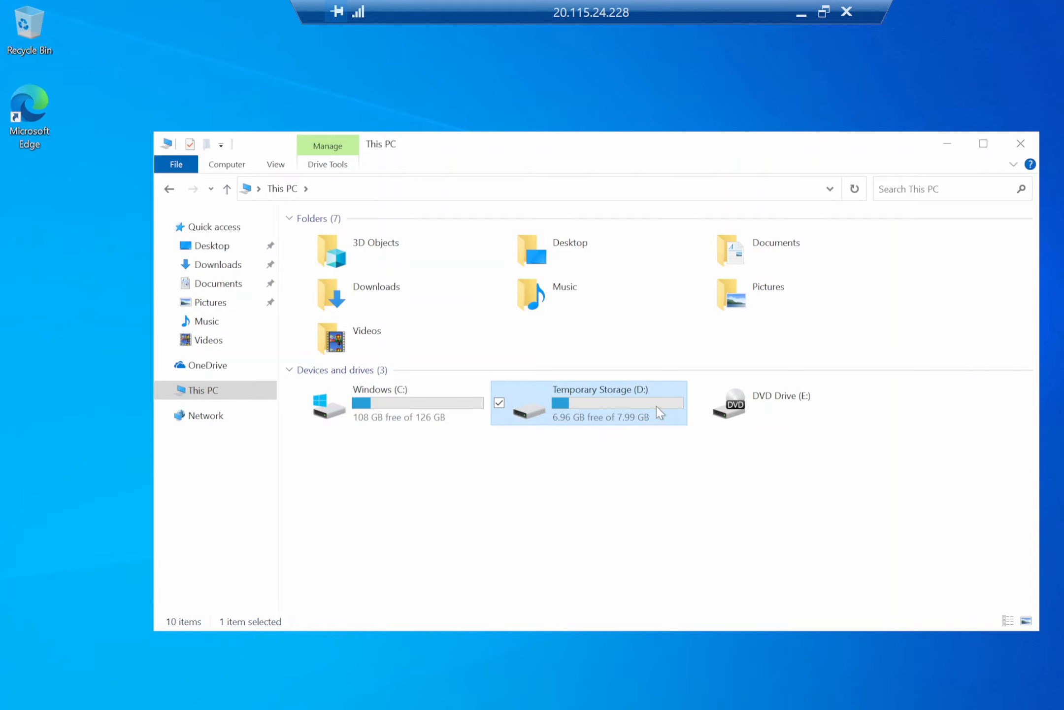
pyautogui.click(652, 494)
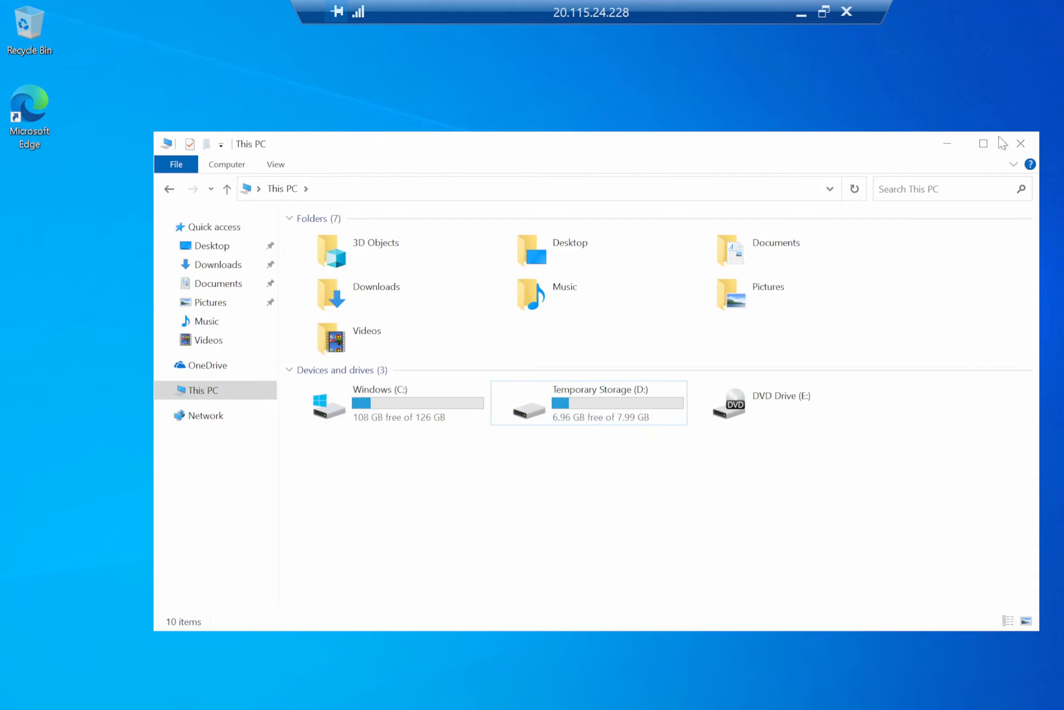
pyautogui.click(1014, 146)
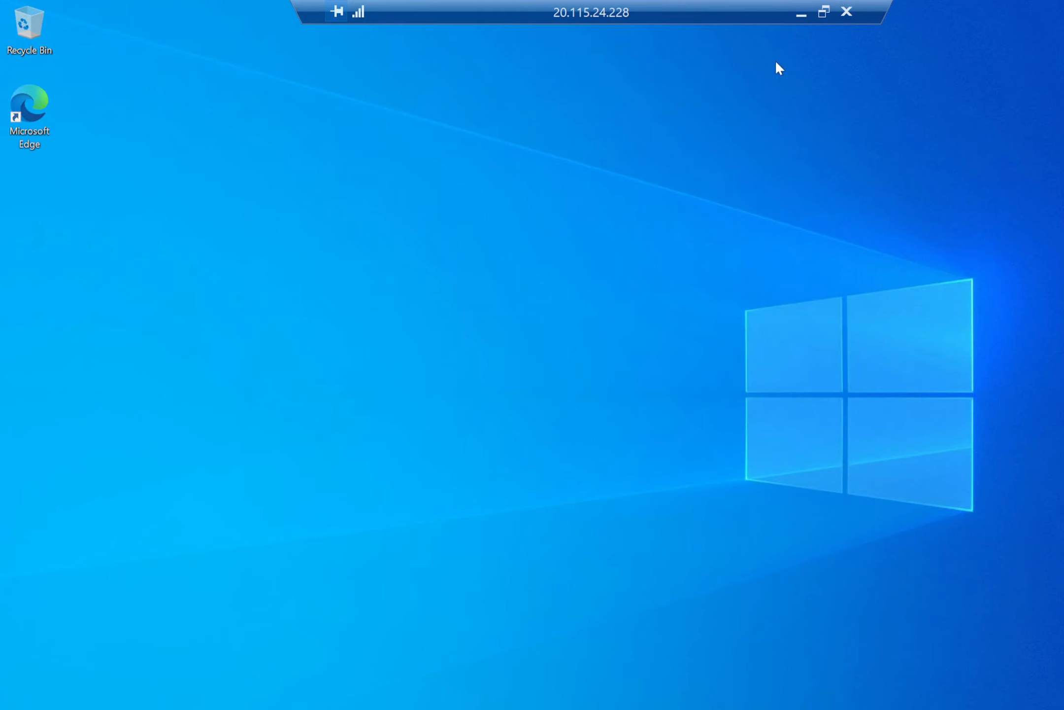
# Minimize the remote desktop session to return to the local desktop.
pyautogui.click(801, 12)
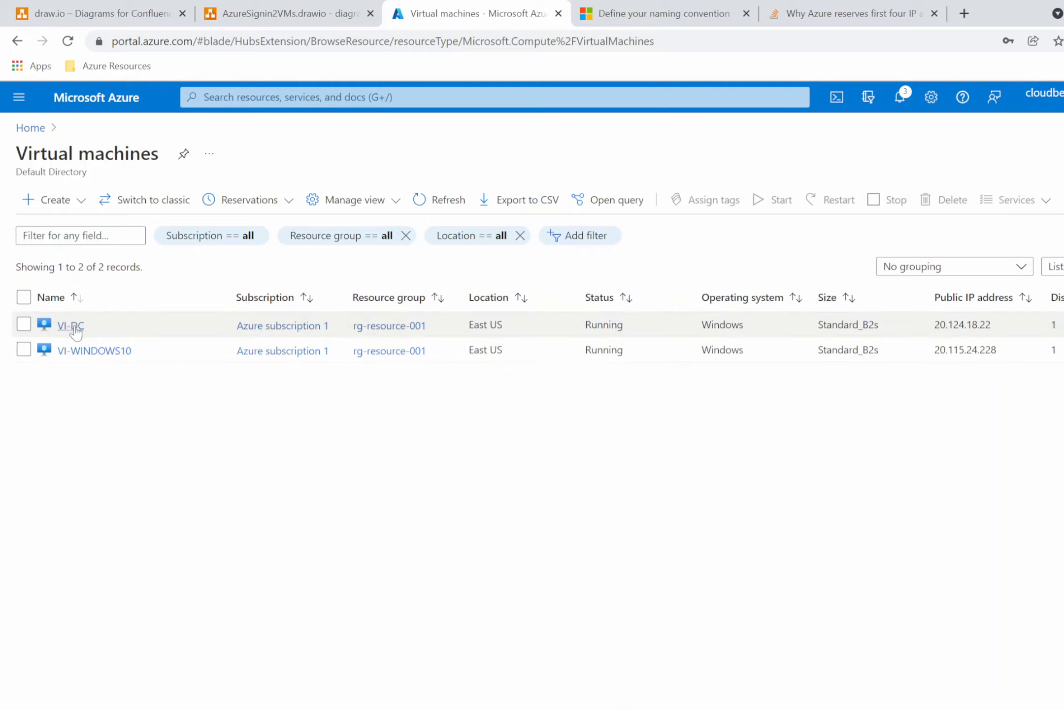
pyautogui.moveTo(76, 332)
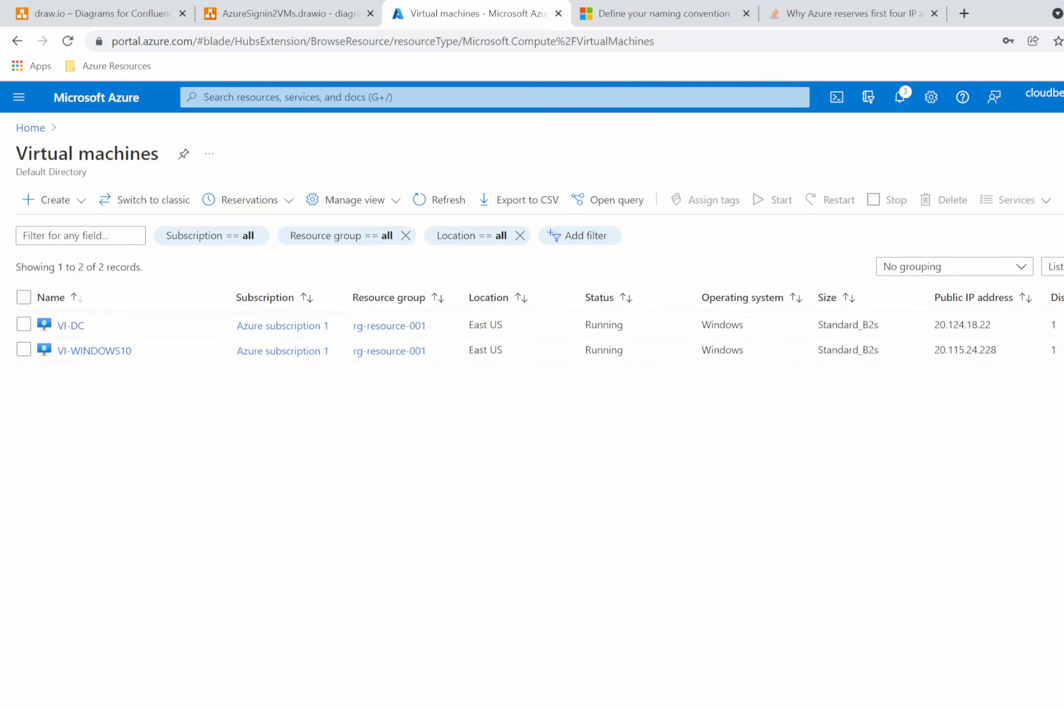
pyautogui.hotkey('alt', 'Tab')
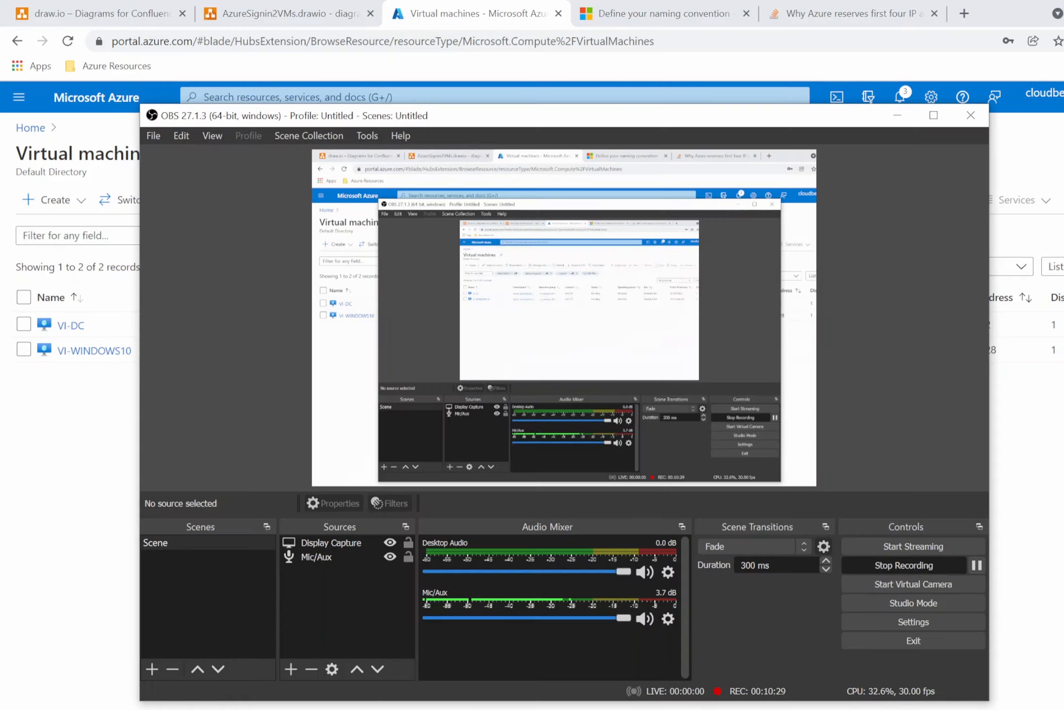
pyautogui.click(976, 566)
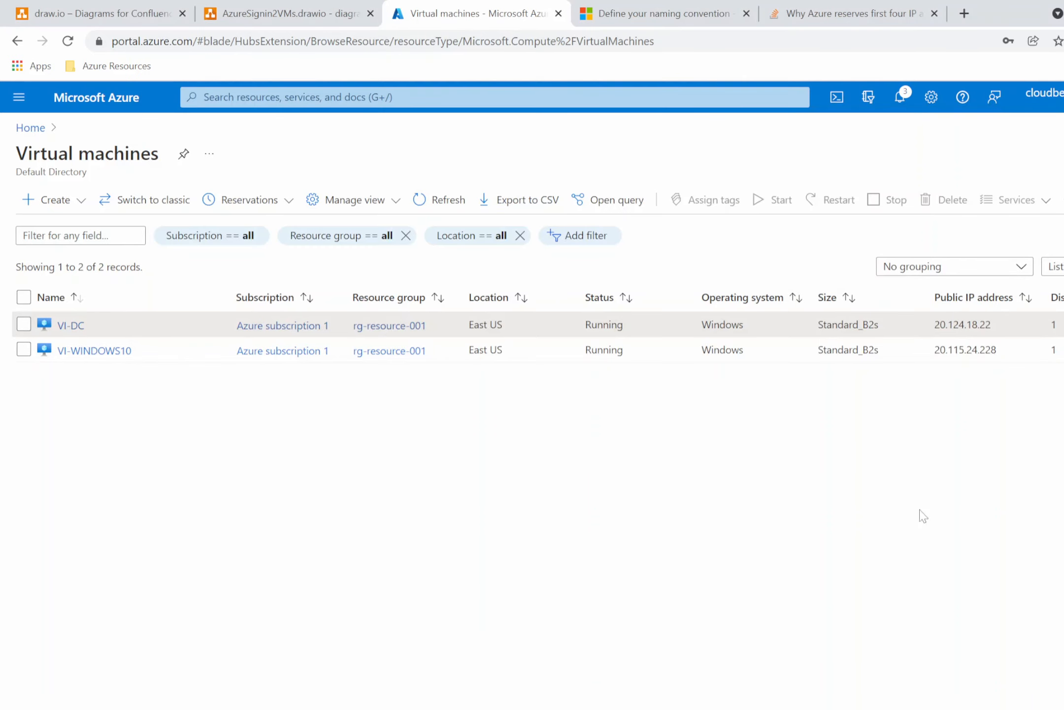
# Open VI-DC's network interface and view its IP configurations.
pyautogui.click(80, 352)
pyautogui.moveTo(81, 357)
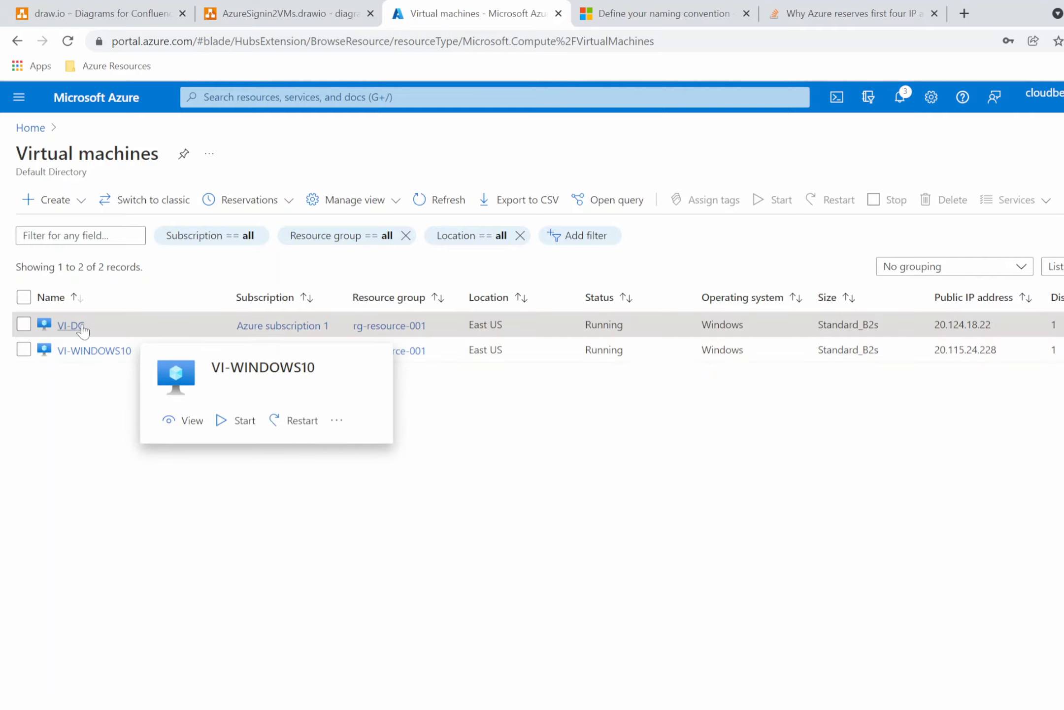
pyautogui.moveTo(83, 329)
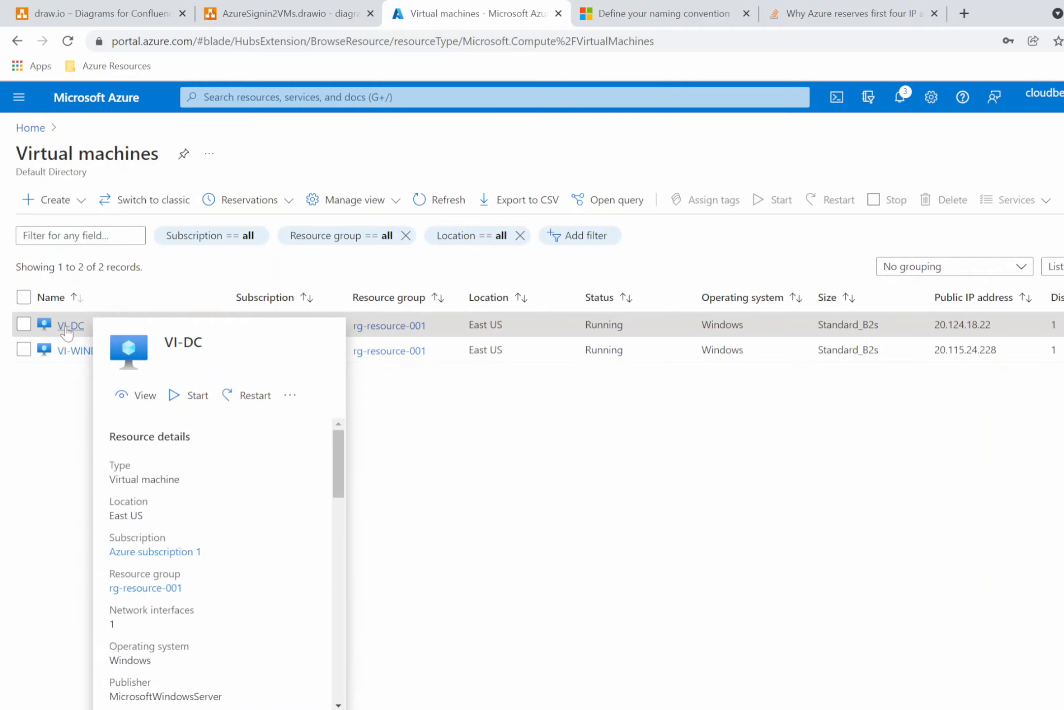
pyautogui.click(67, 333)
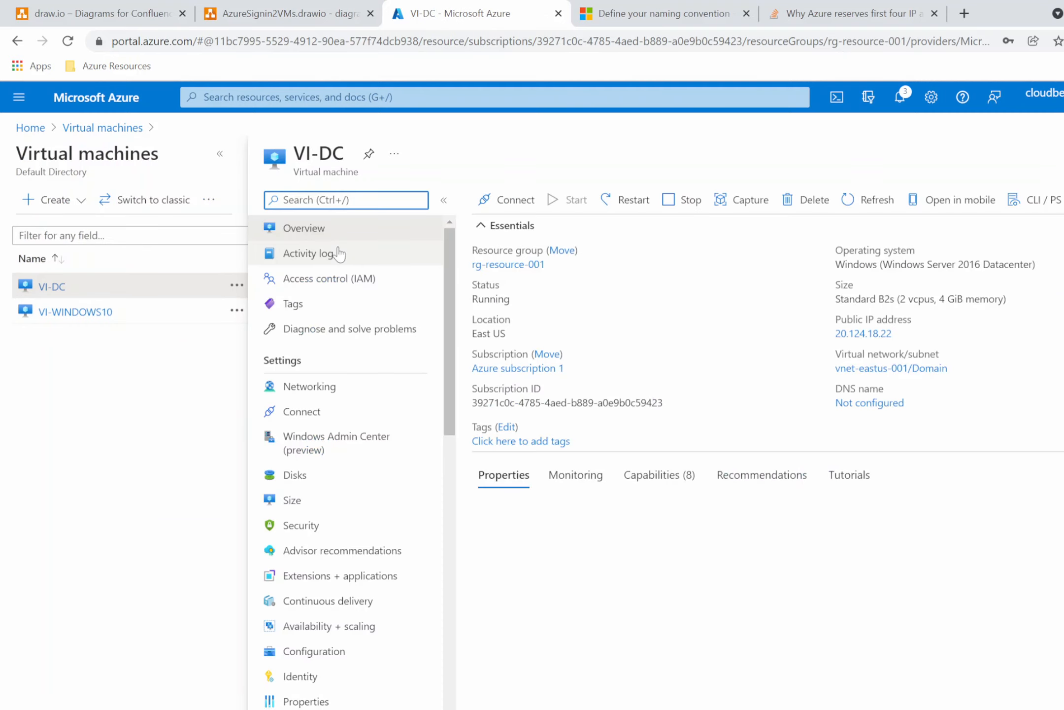
pyautogui.click(321, 390)
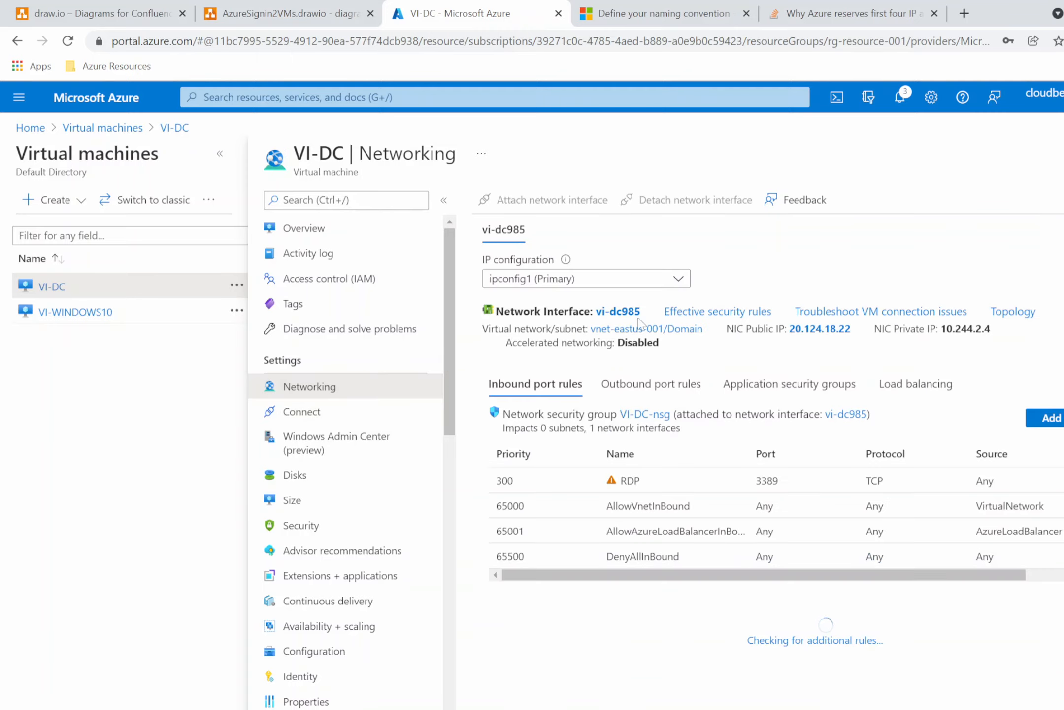
pyautogui.click(620, 312)
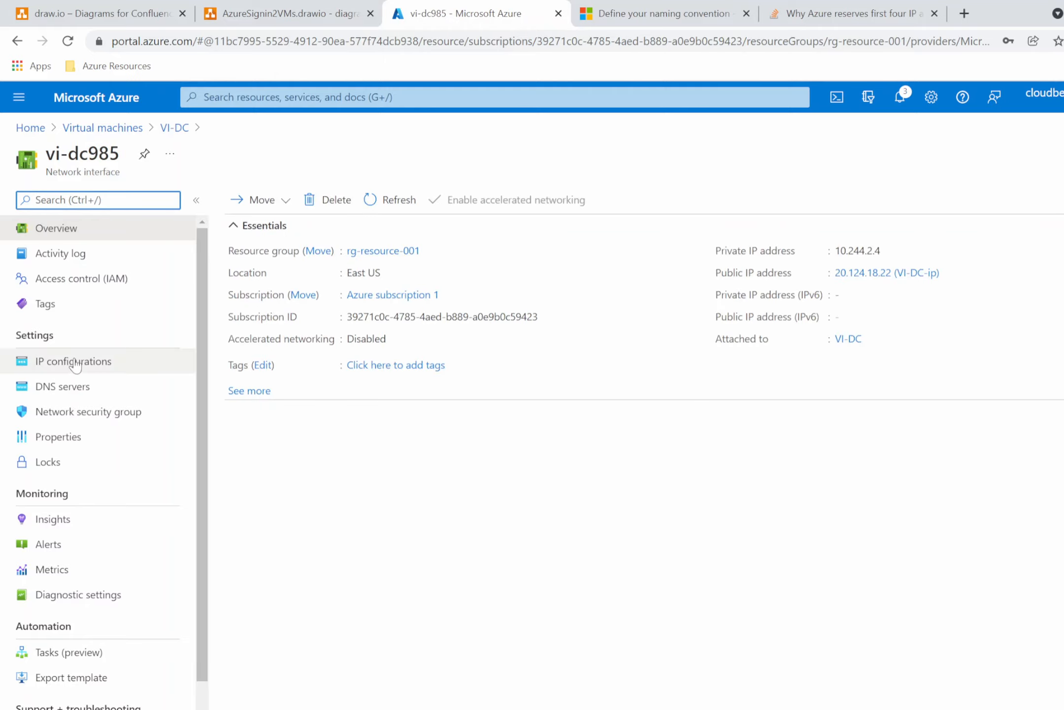
pyautogui.click(114, 361)
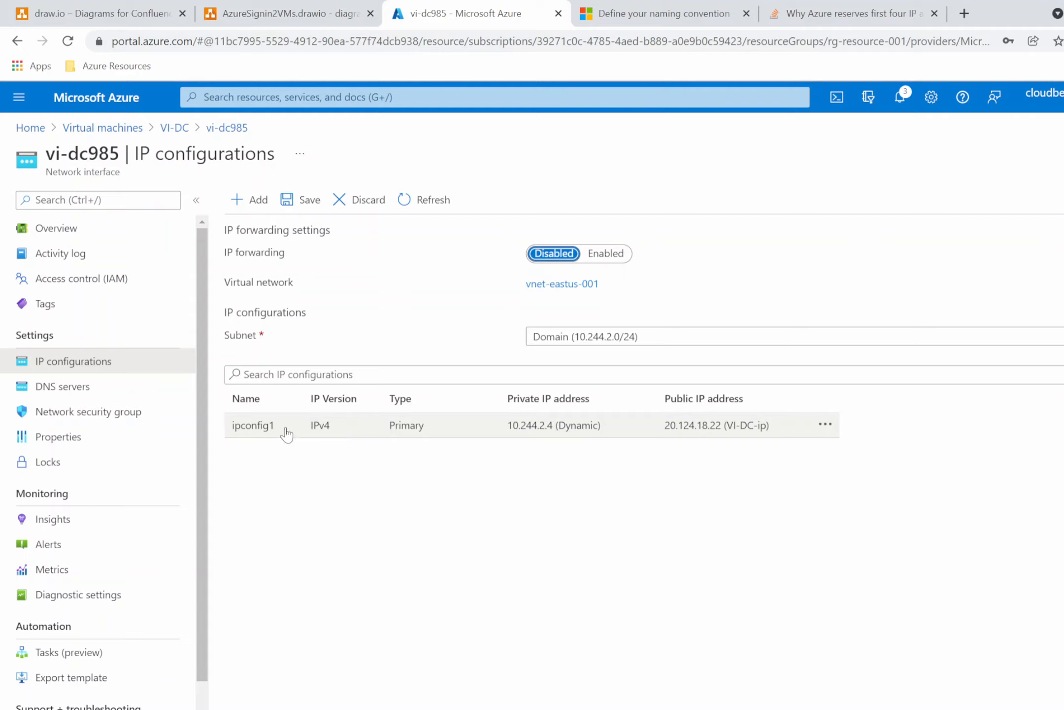
# Open ipconfig1, switch the private IP assignment to Static and back to Dynamic, and return to the virtual machines list.
pyautogui.click(413, 435)
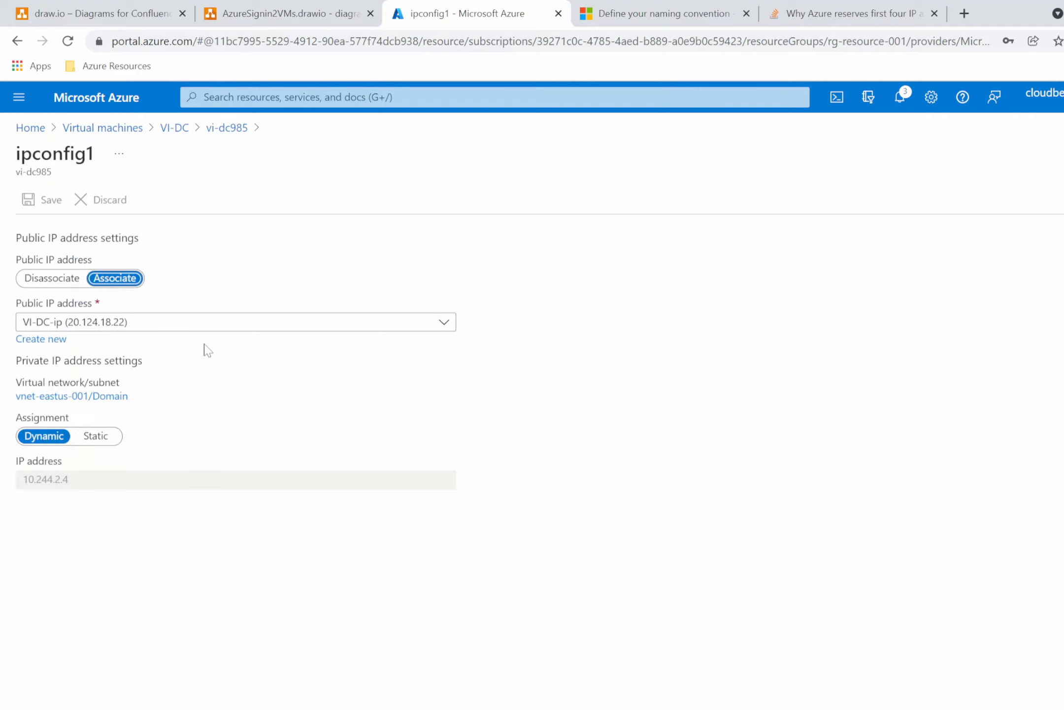
pyautogui.click(96, 437)
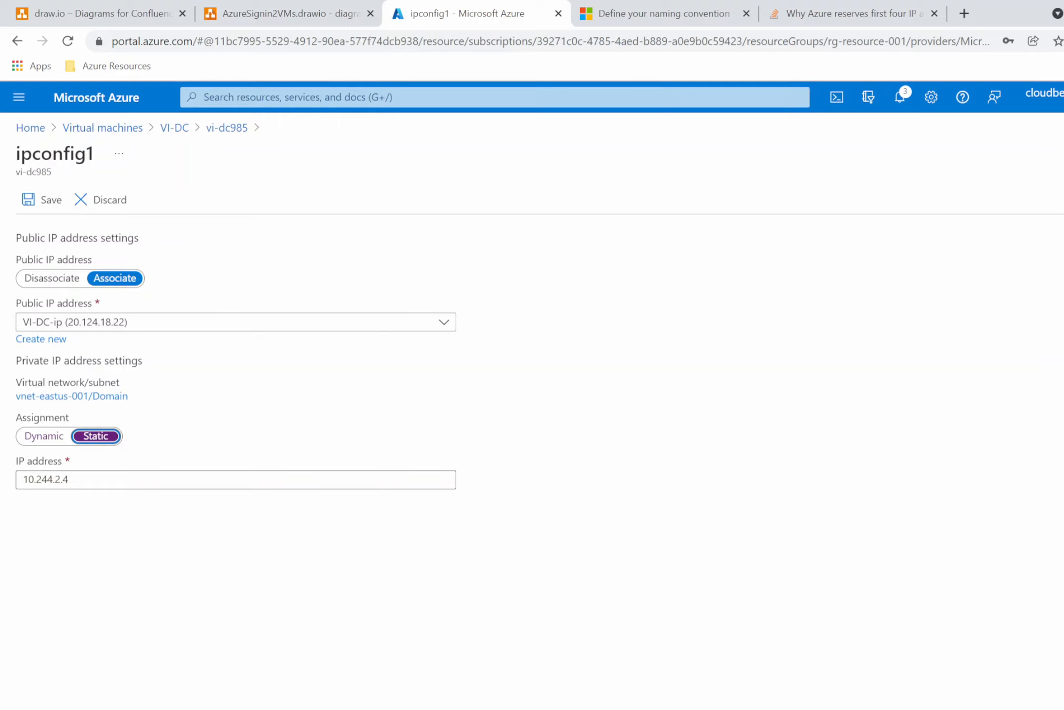
pyautogui.click(37, 440)
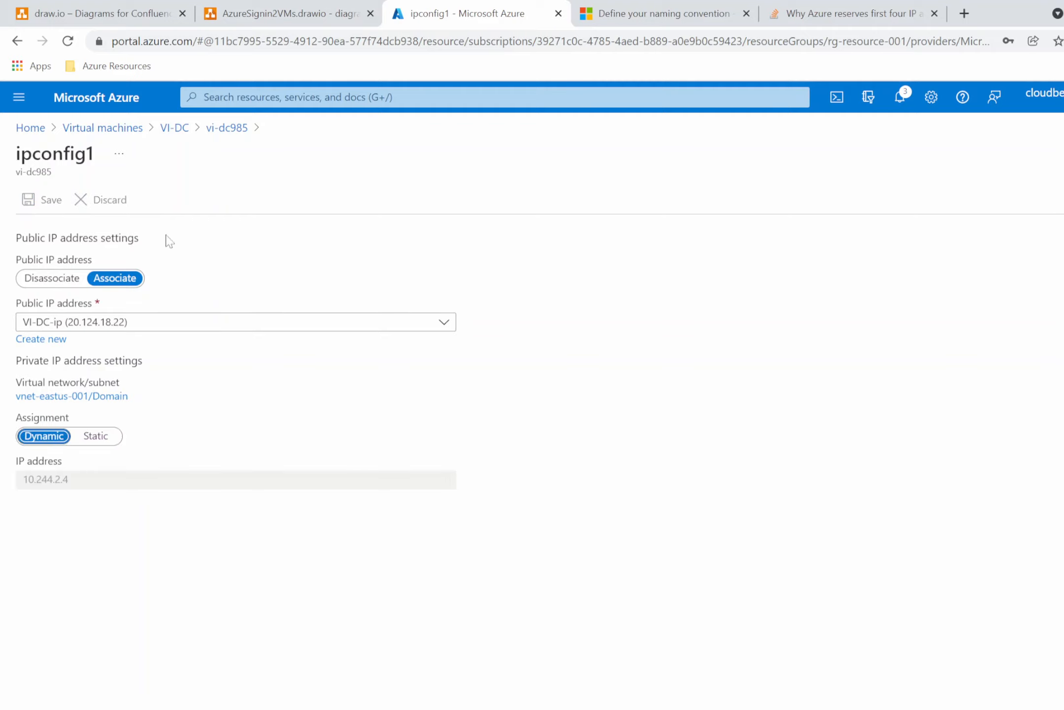
pyautogui.click(132, 129)
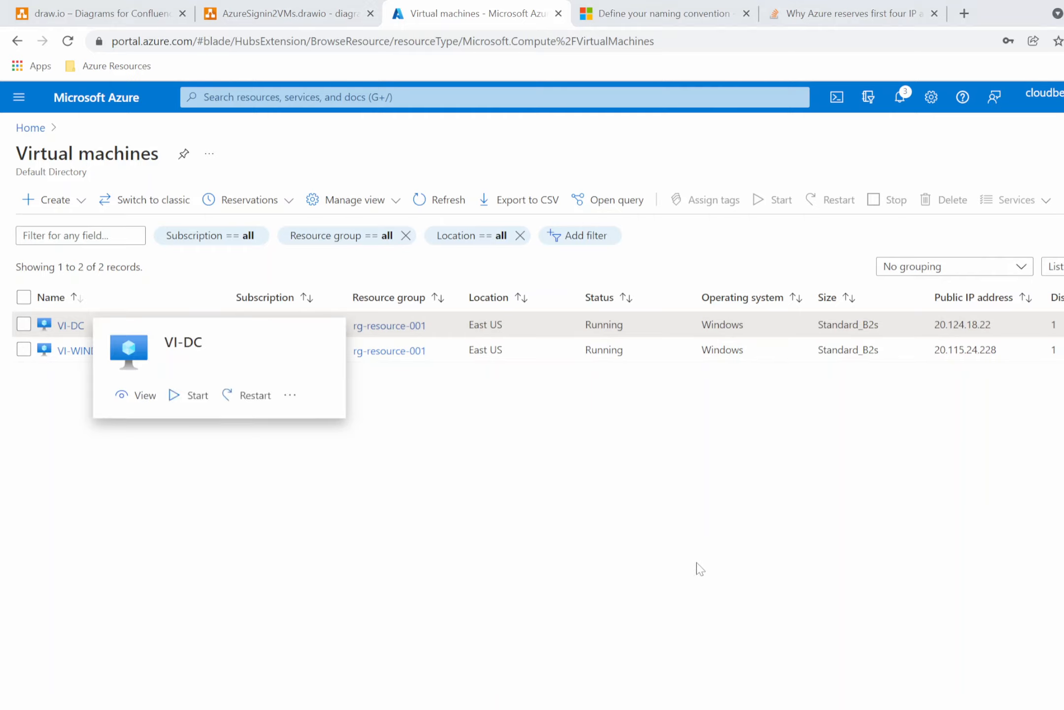
# Launch Remote Desktop Connection with mstsc and set the computer to VI-DC's public IP 20.124.18.22.
pyautogui.press('super+r')
pyautogui.write('mstsc')
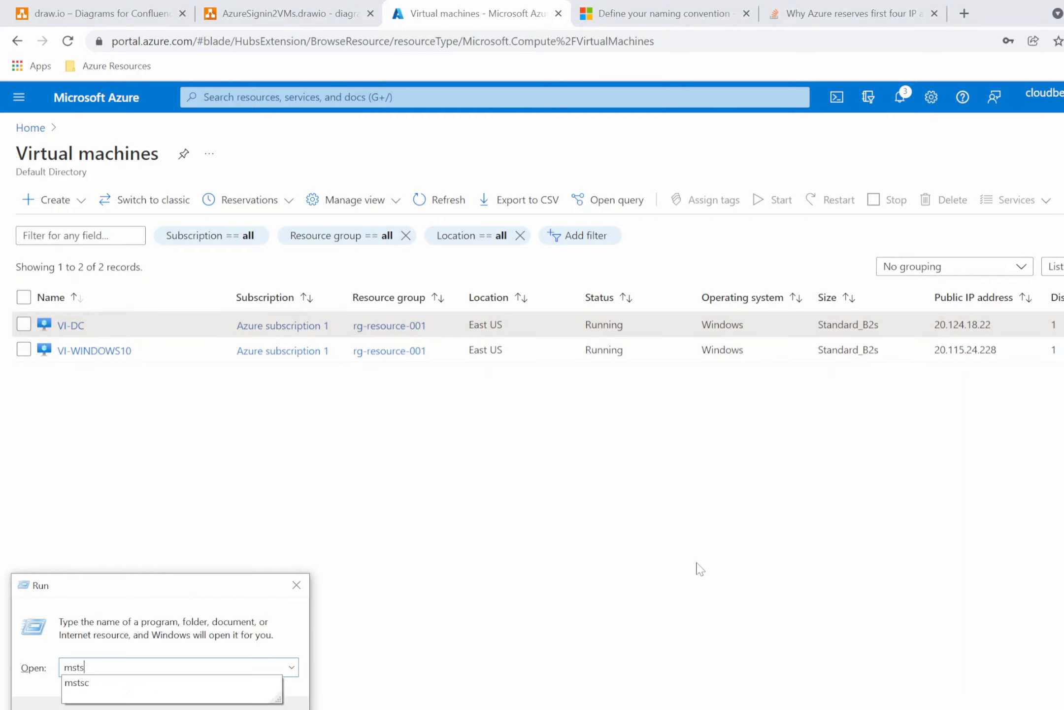
pyautogui.press('Return')
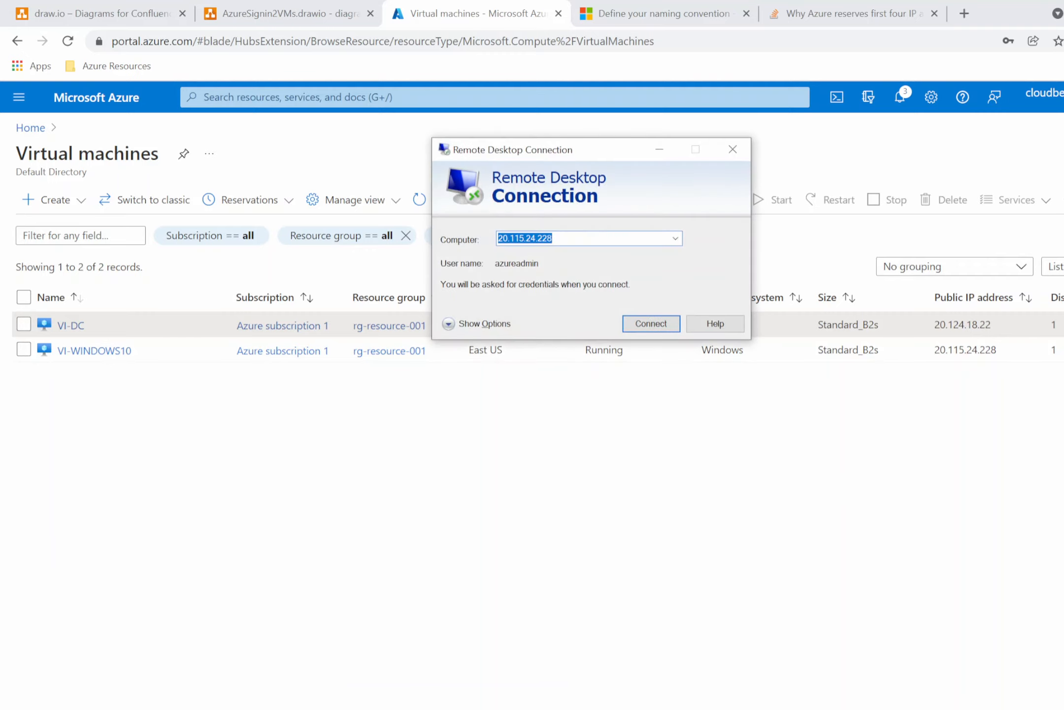
pyautogui.press('End')
pyautogui.press('BackSpace')
pyautogui.press('BackSpace')
pyautogui.press('BackSpace')
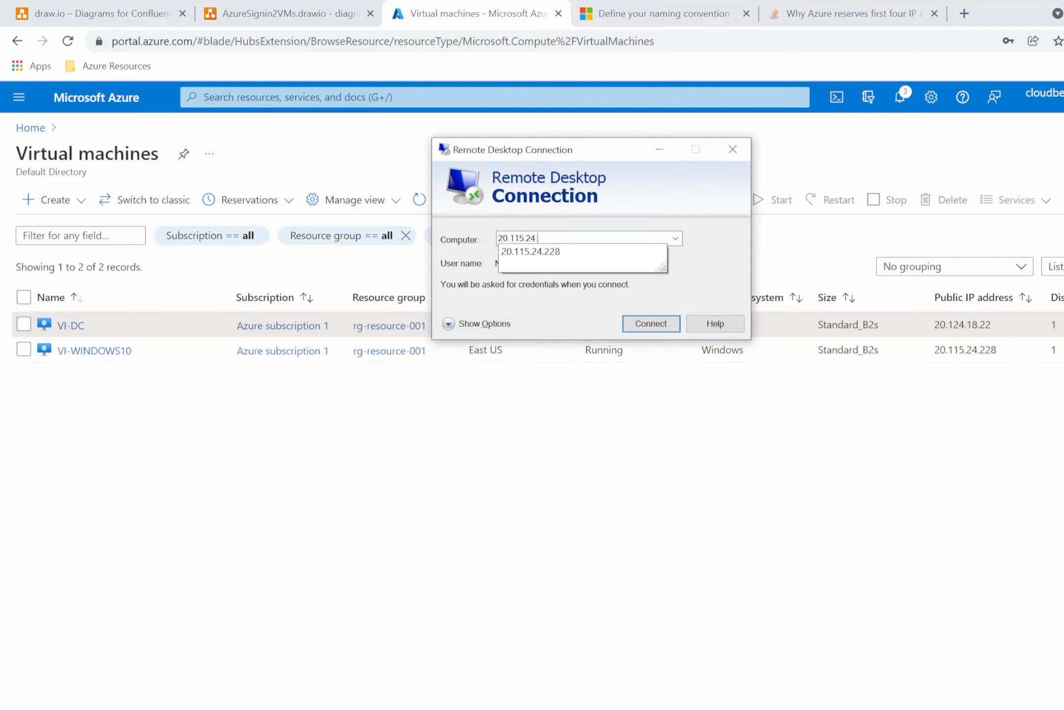
pyautogui.press('BackSpace')
pyautogui.press('BackSpace')
pyautogui.press('BackSpace')
pyautogui.press('BackSpace')
pyautogui.write('24.1')
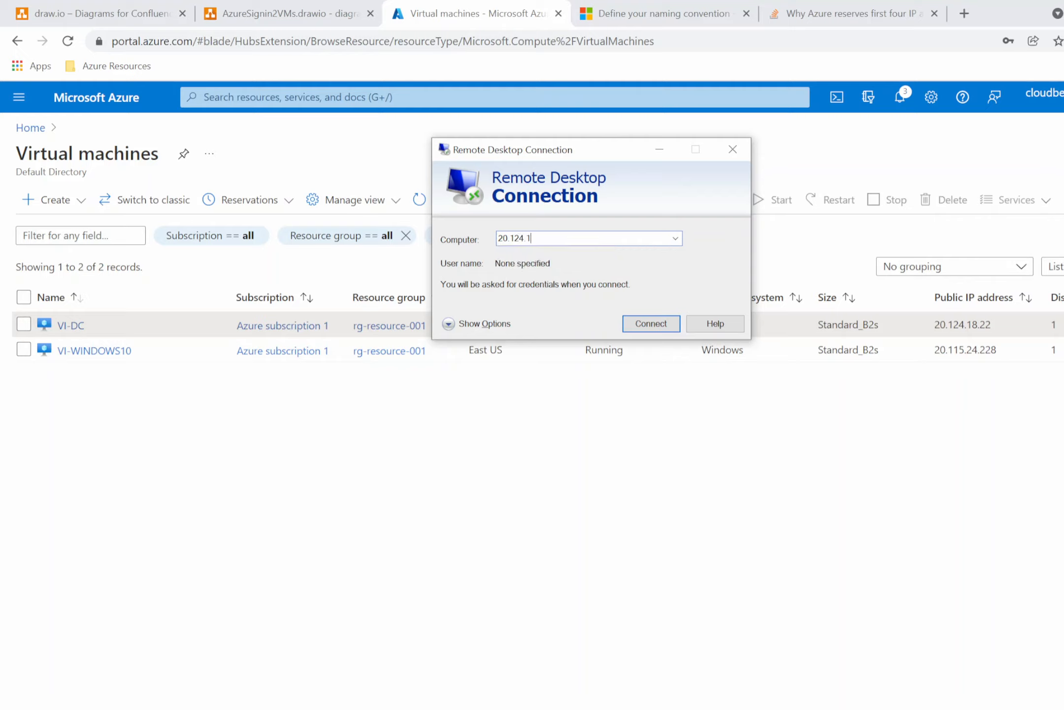
pyautogui.write('8.22')
# Expand the Remote Desktop Connection options for the VI-DC connection.
pyautogui.click(478, 323)
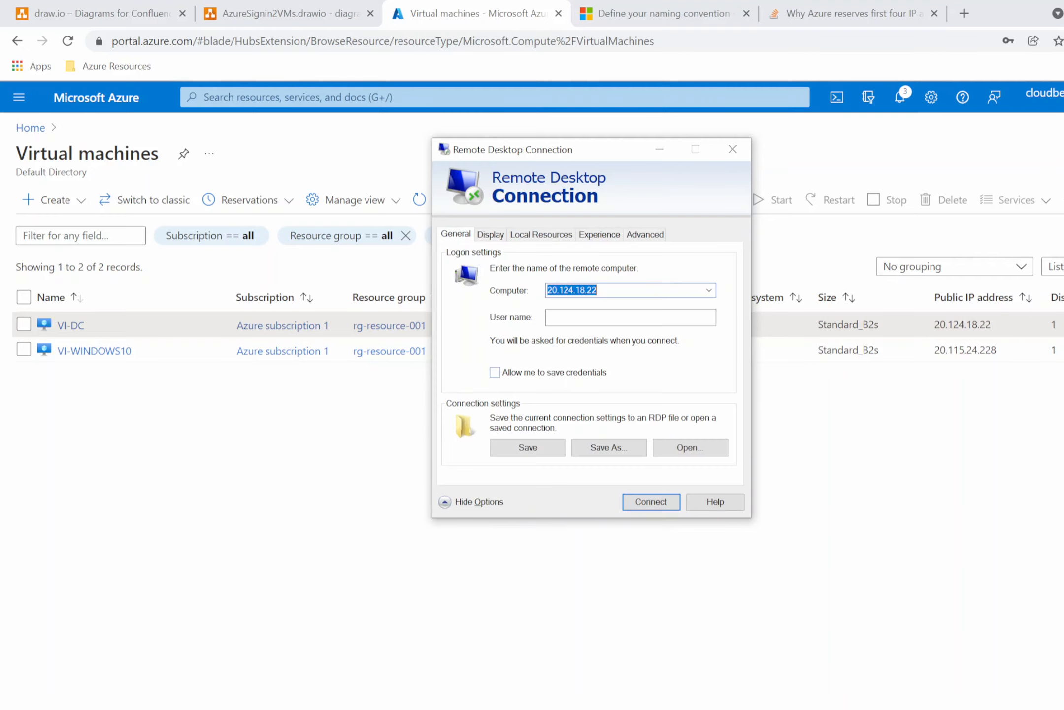
pyautogui.click(730, 708)
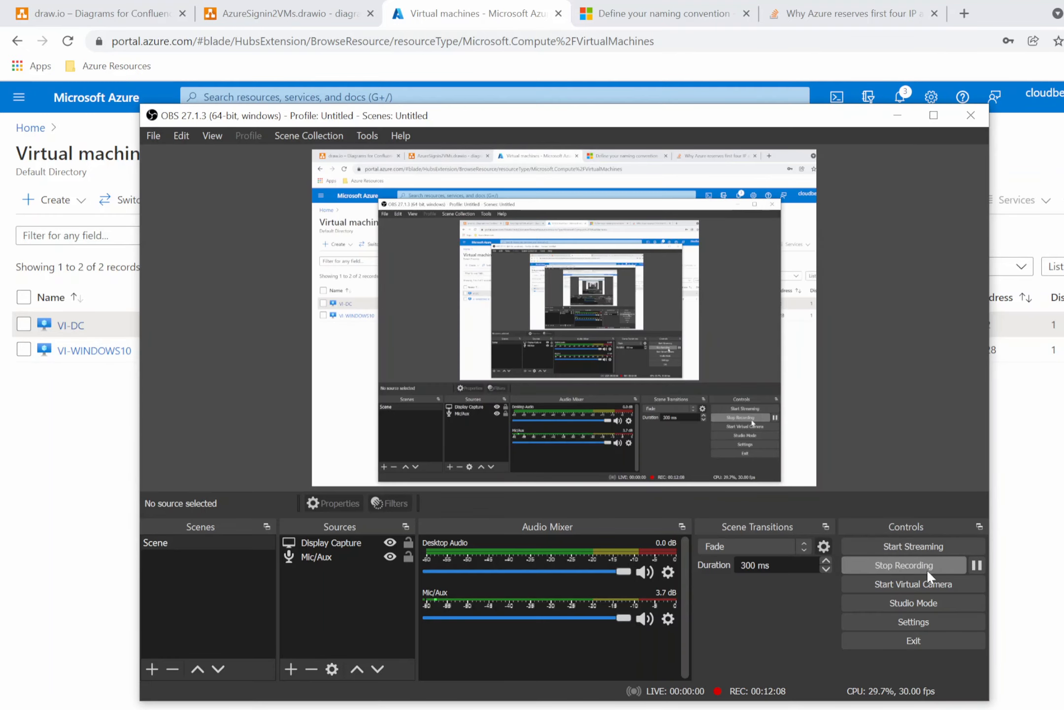
pyautogui.click(977, 565)
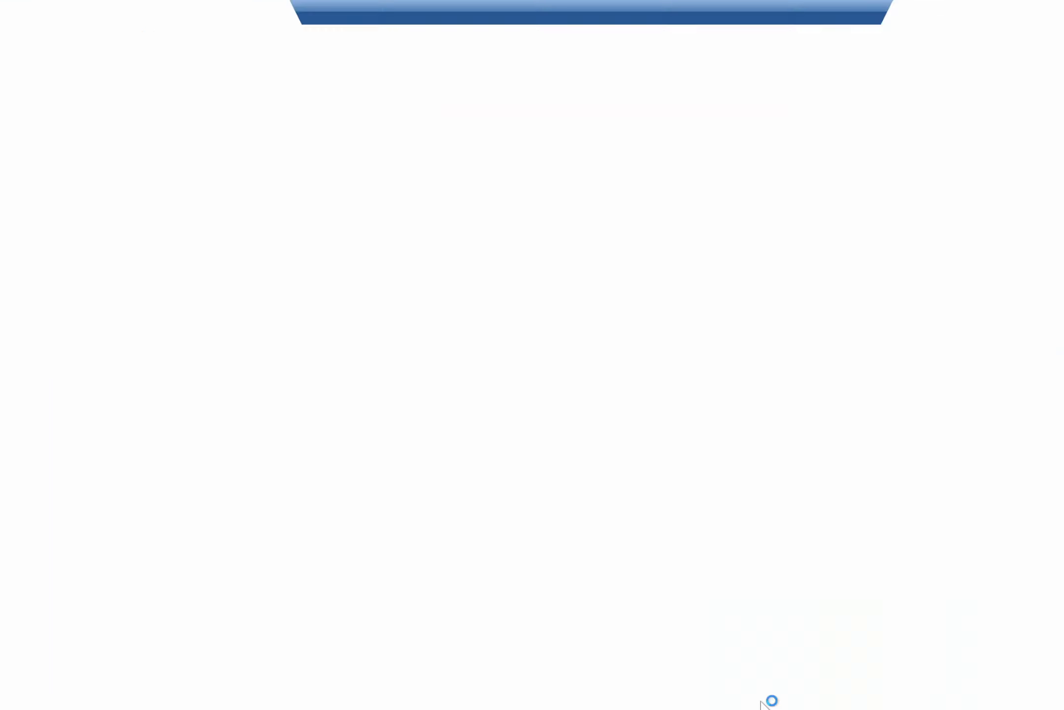
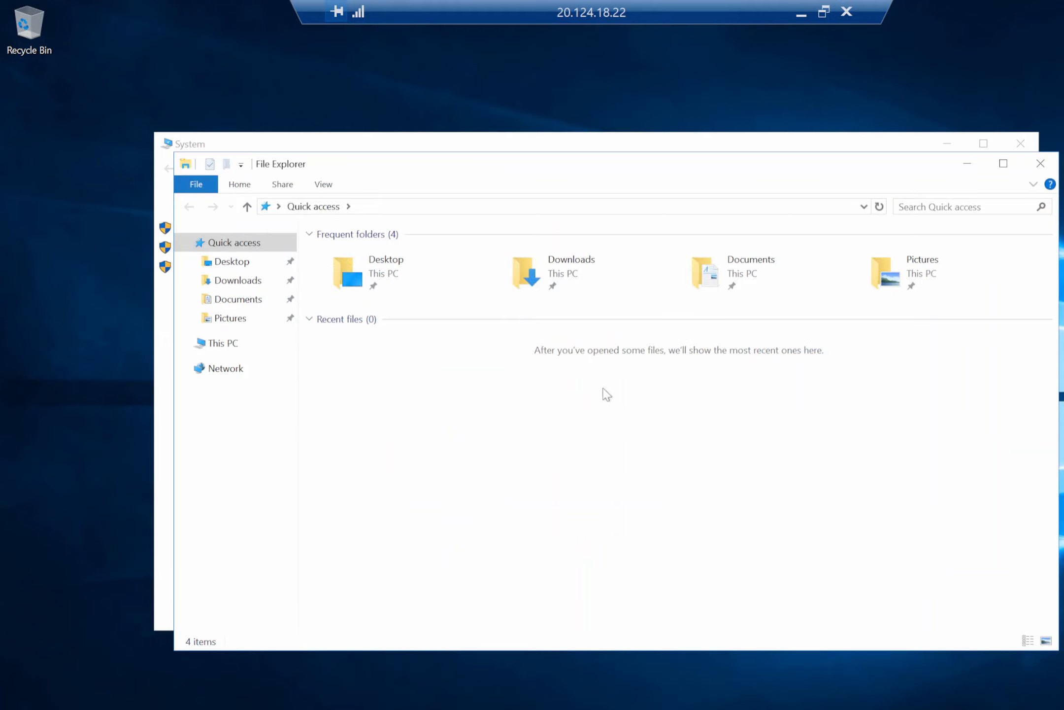
# Browse This PC and the Temporary Storage (D:) drive in File Explorer on VI-DC, then close the open windows.
pyautogui.click(225, 344)
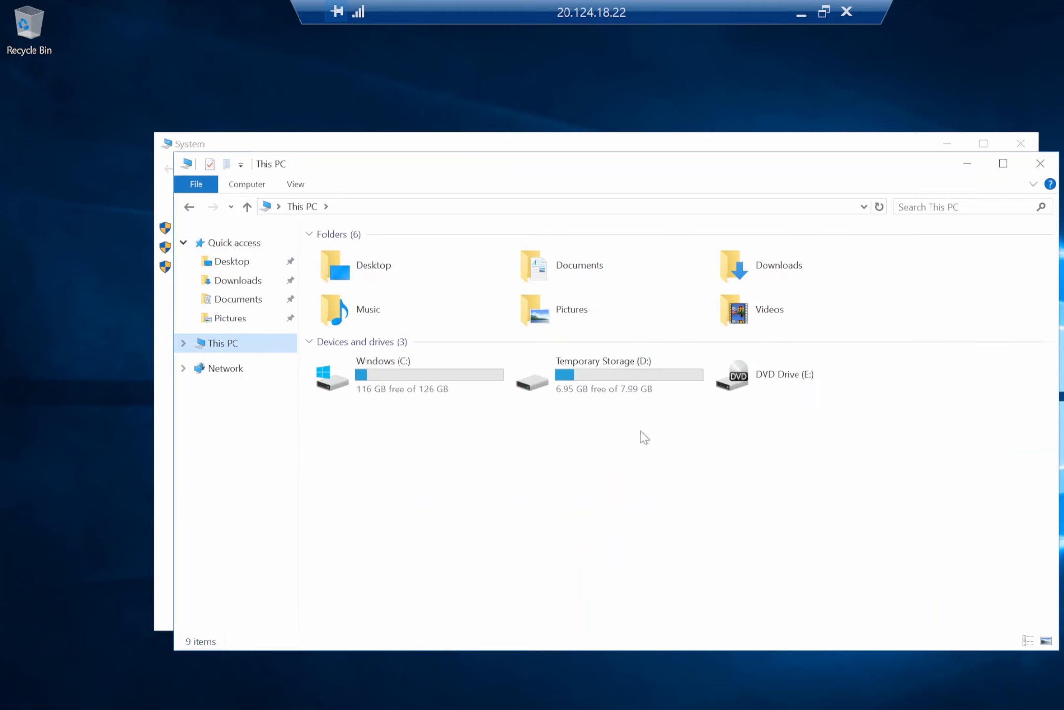
pyautogui.click(628, 392)
pyautogui.doubleClick(571, 367)
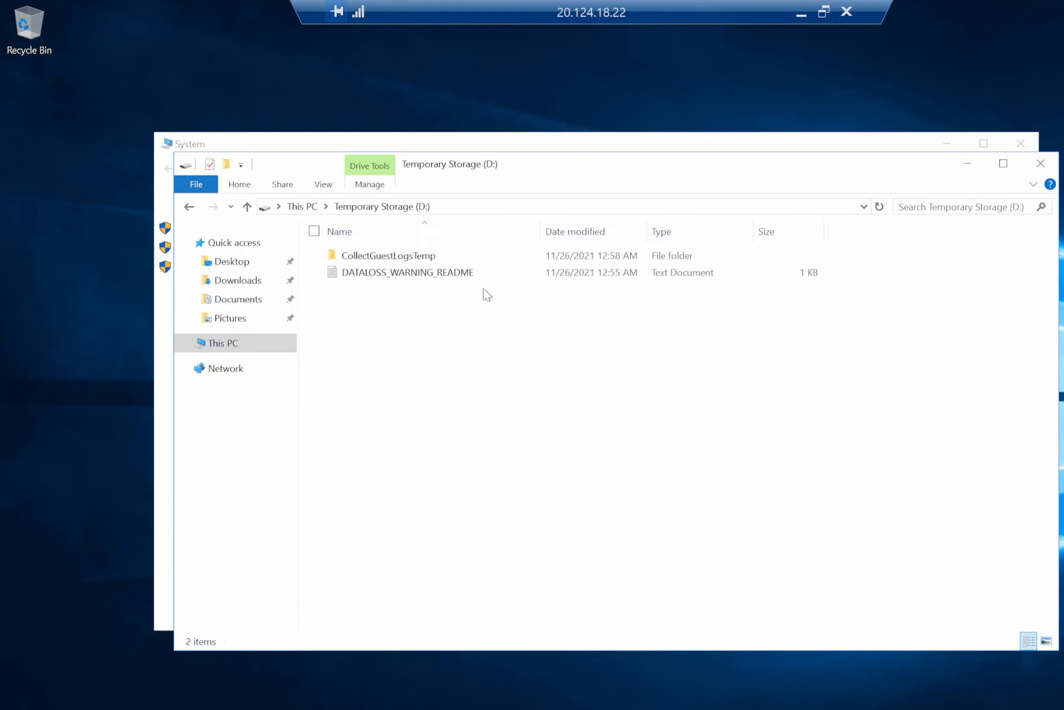
pyautogui.click(187, 206)
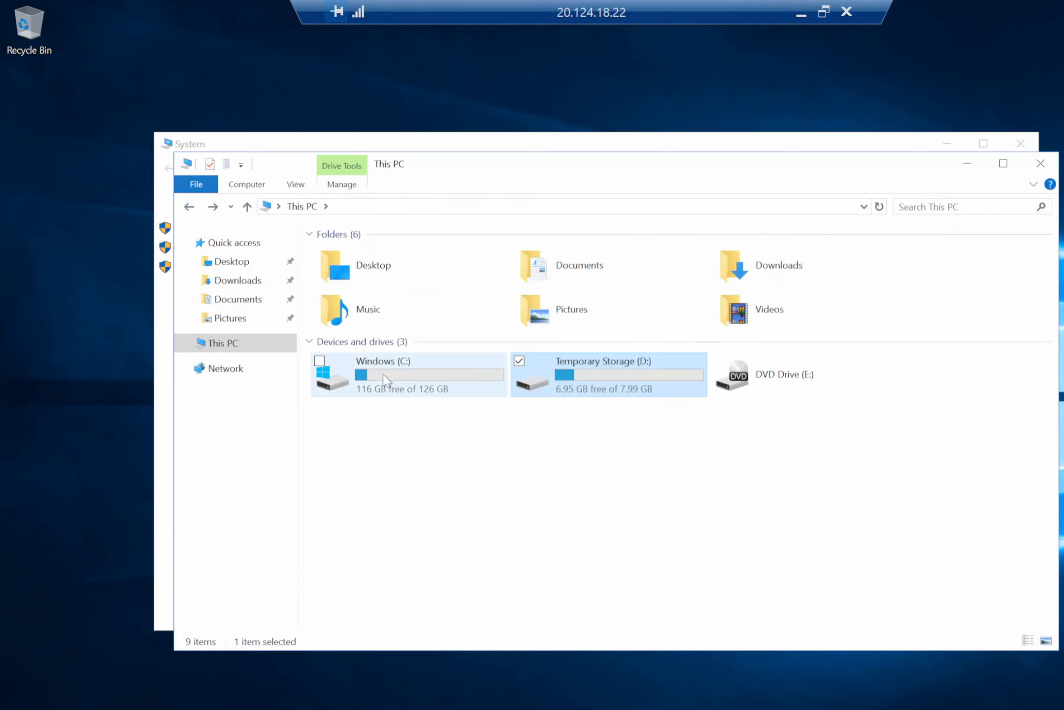
pyautogui.click(425, 377)
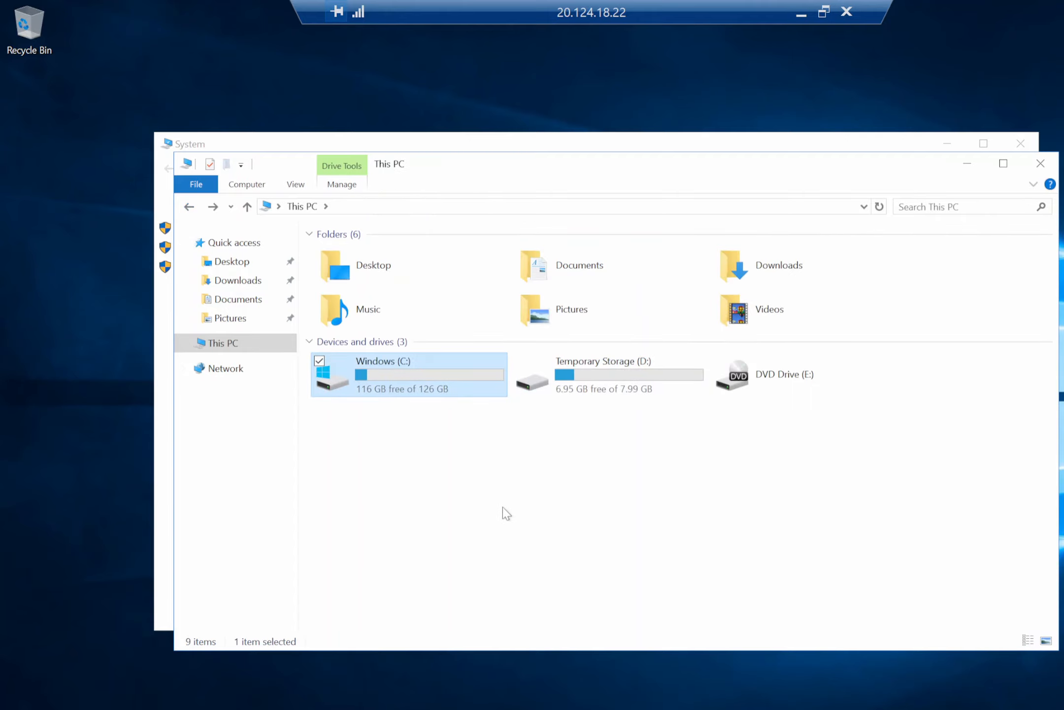
pyautogui.click(622, 497)
pyautogui.click(1041, 163)
pyautogui.click(1020, 143)
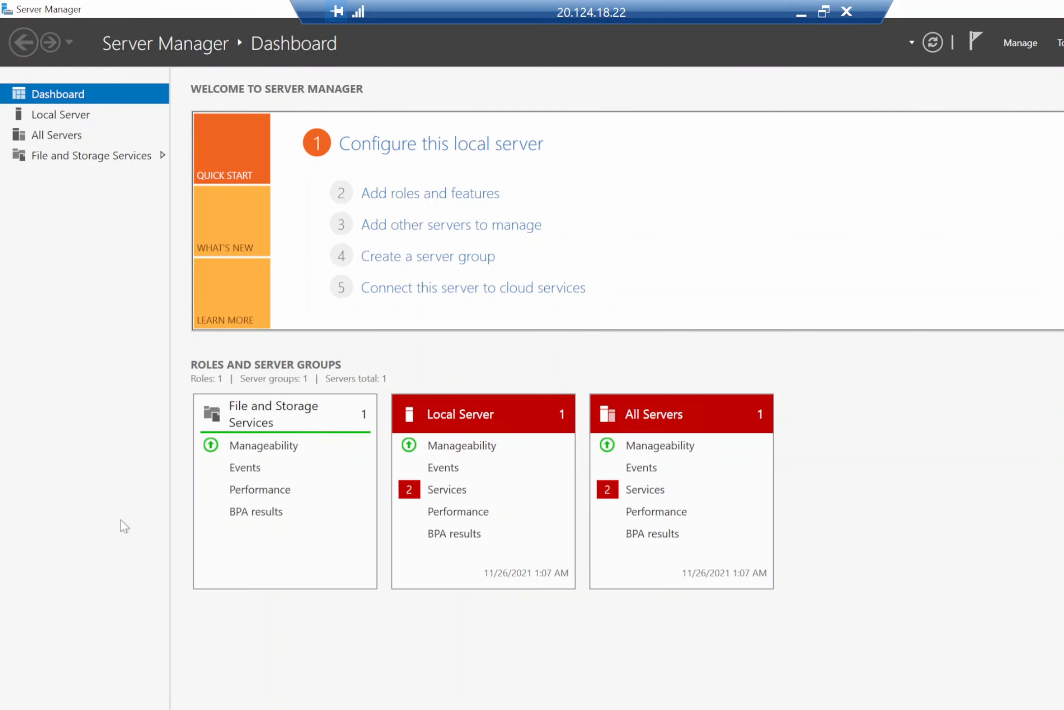
# Set VI-DC's ipconfig1 private IP assignment to Static at 10.244.2.4 and save it.
pyautogui.click(794, 11)
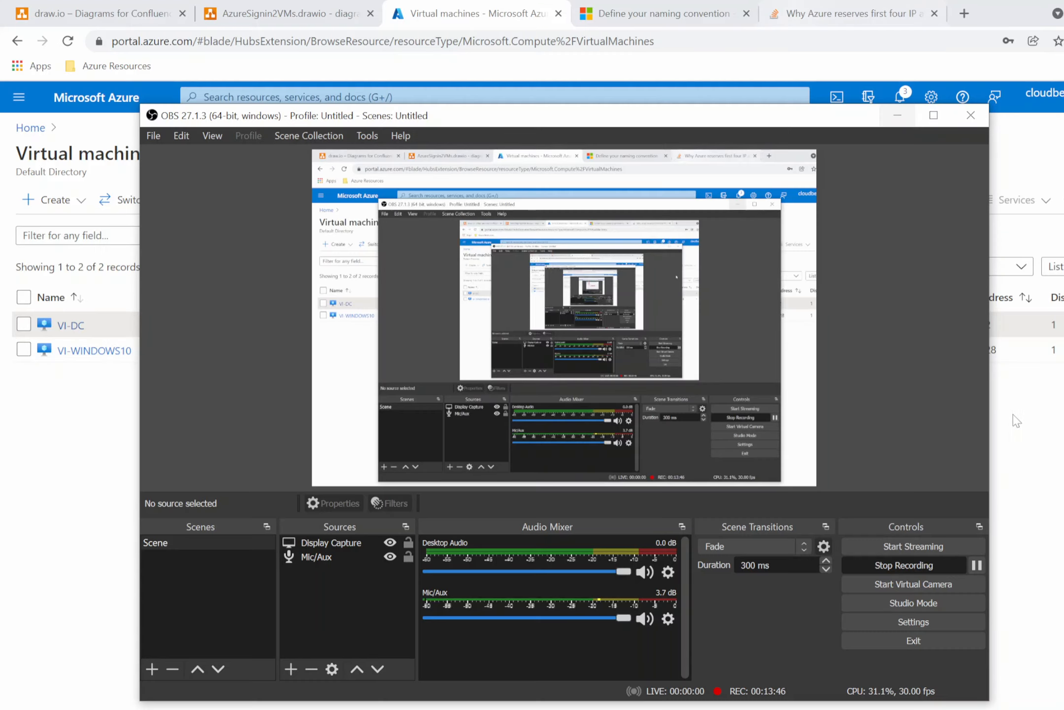
pyautogui.click(977, 564)
pyautogui.click(1036, 489)
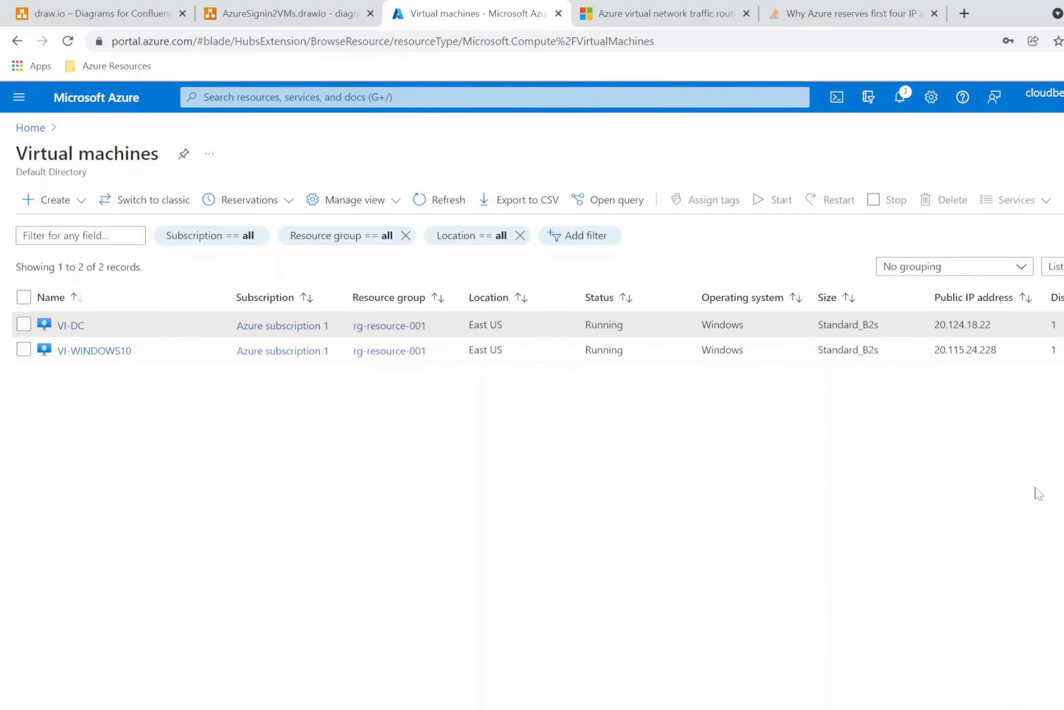
pyautogui.click(69, 326)
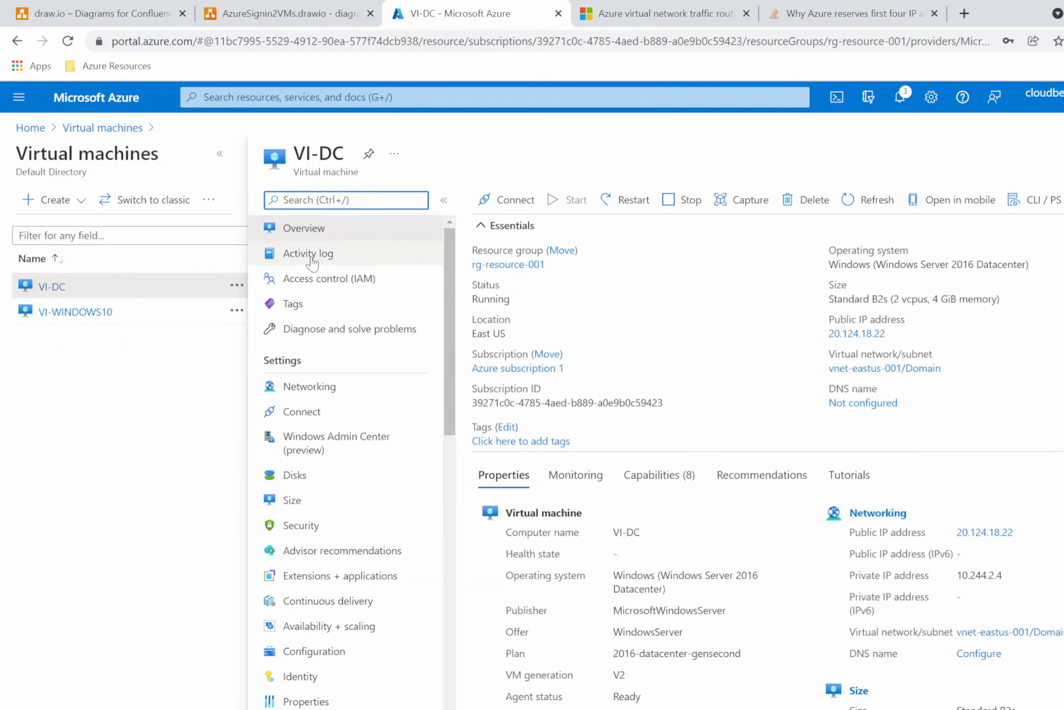
pyautogui.click(310, 386)
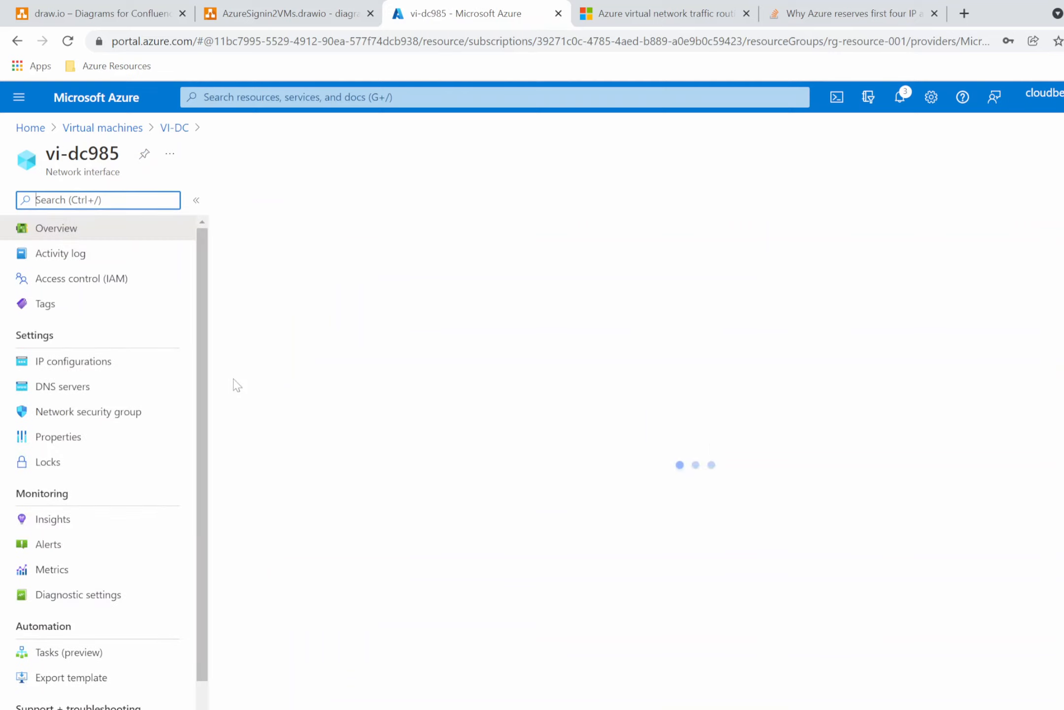
pyautogui.click(78, 361)
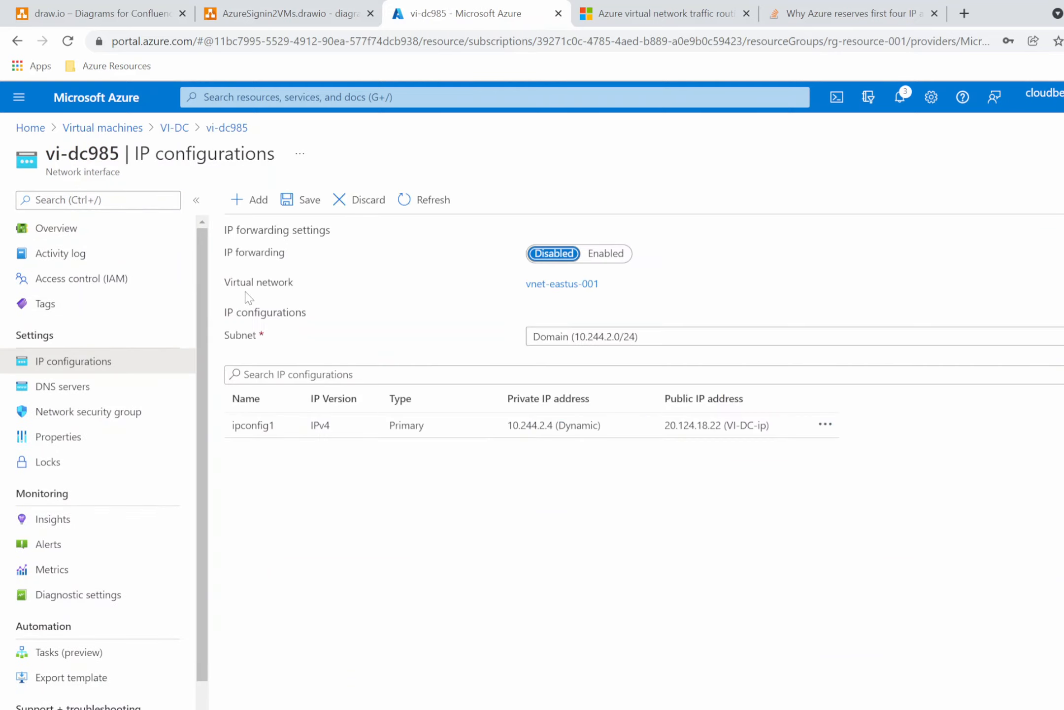
pyautogui.click(250, 427)
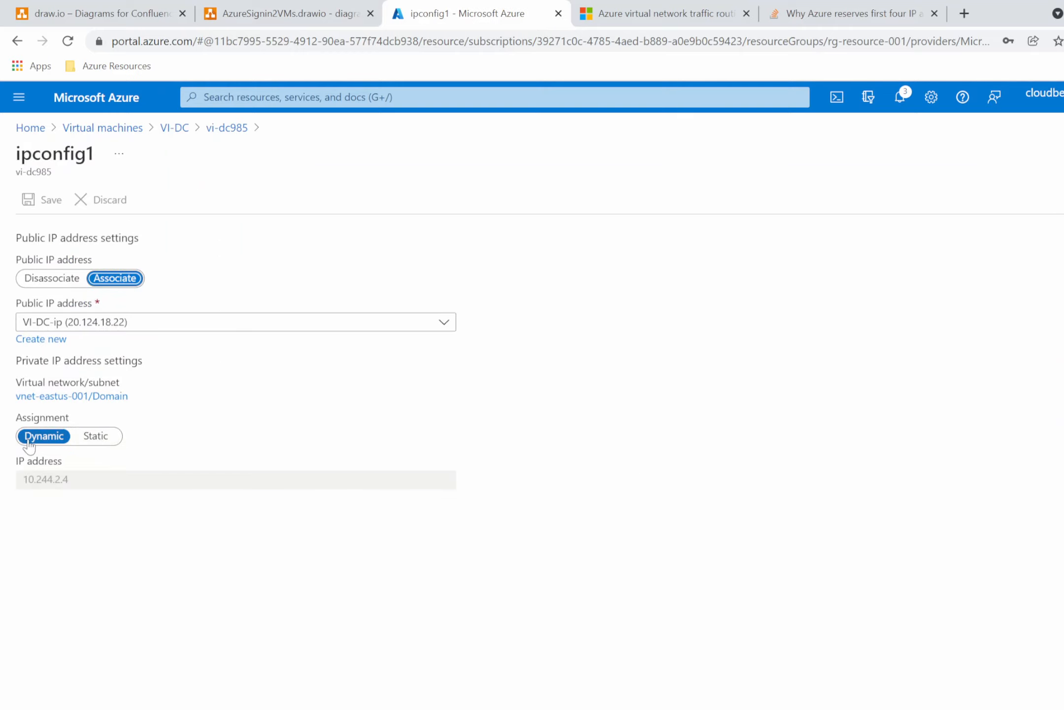
pyautogui.click(104, 437)
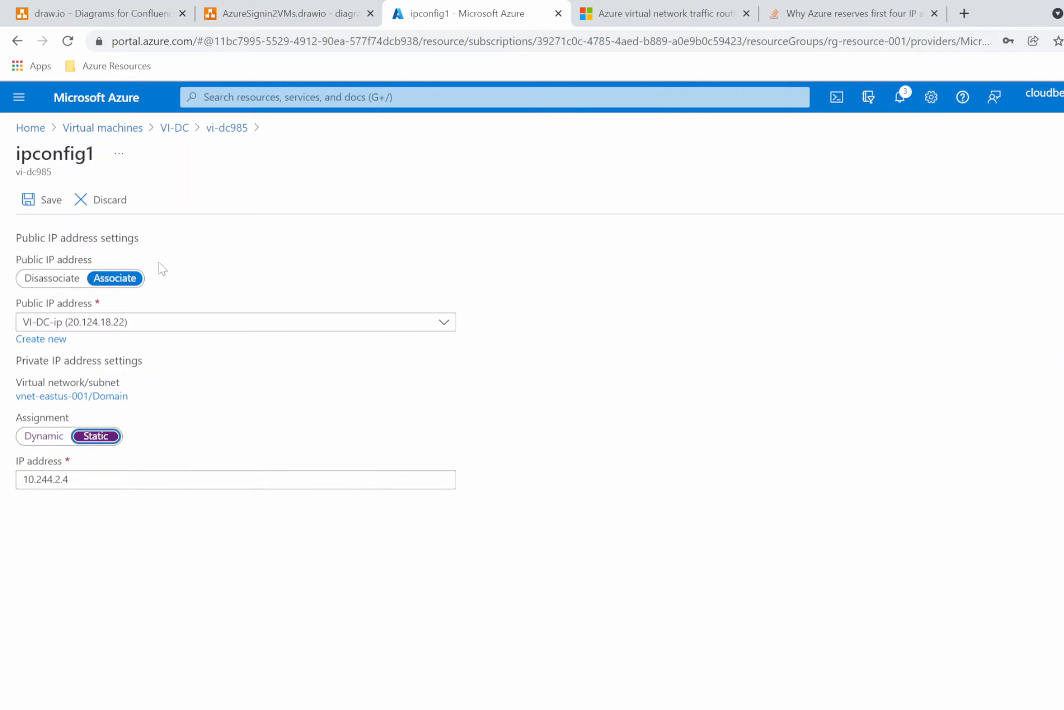
pyautogui.click(47, 200)
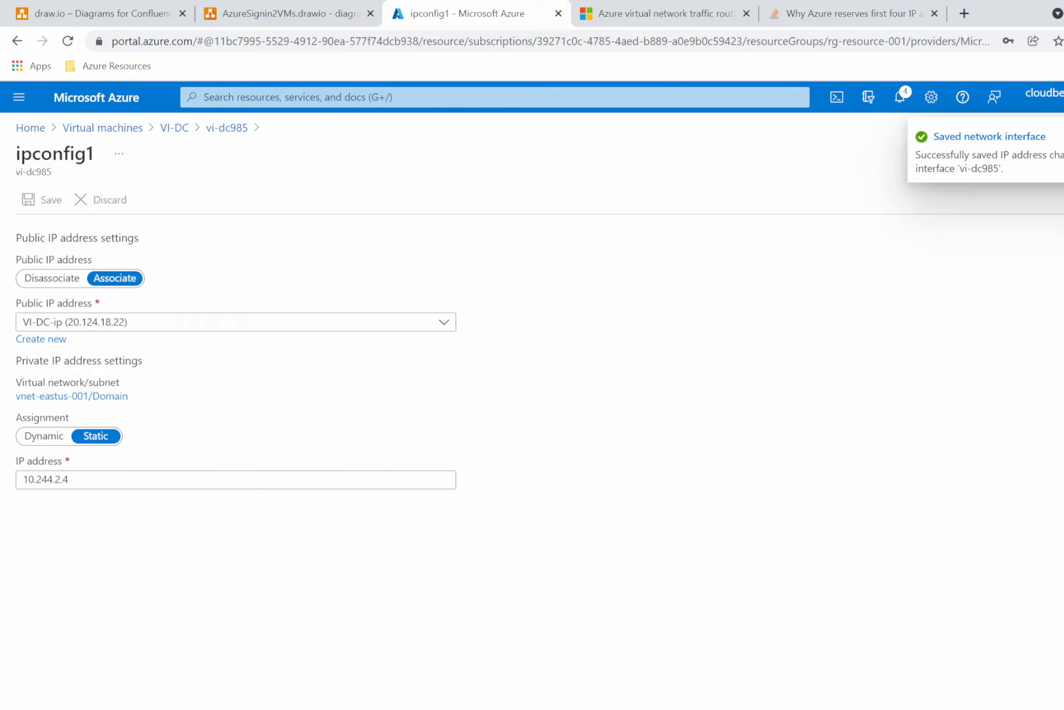
# Update the VI-DC label's private IP in the diagram to 10.244.2.4.
pyautogui.click(719, 680)
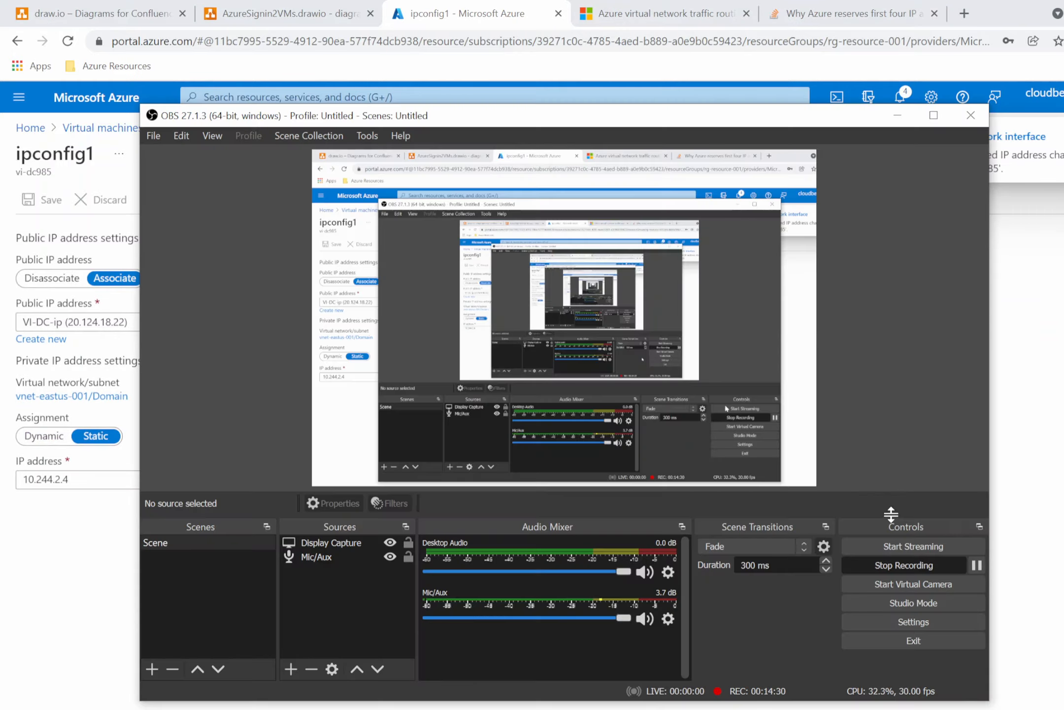
pyautogui.click(977, 564)
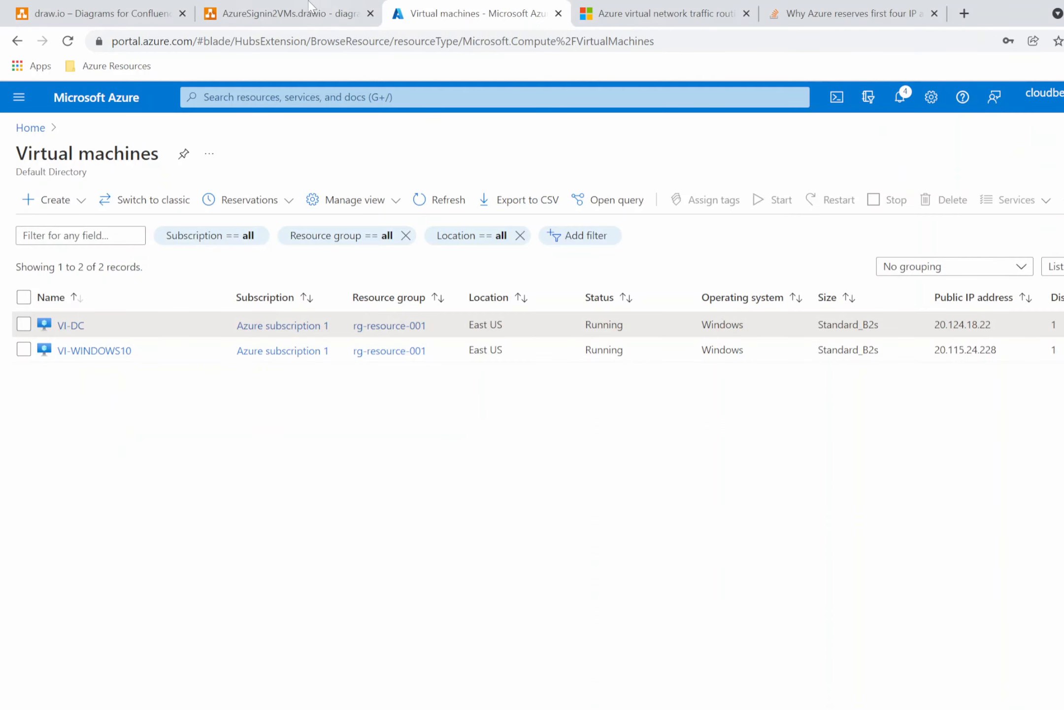
pyautogui.click(296, 15)
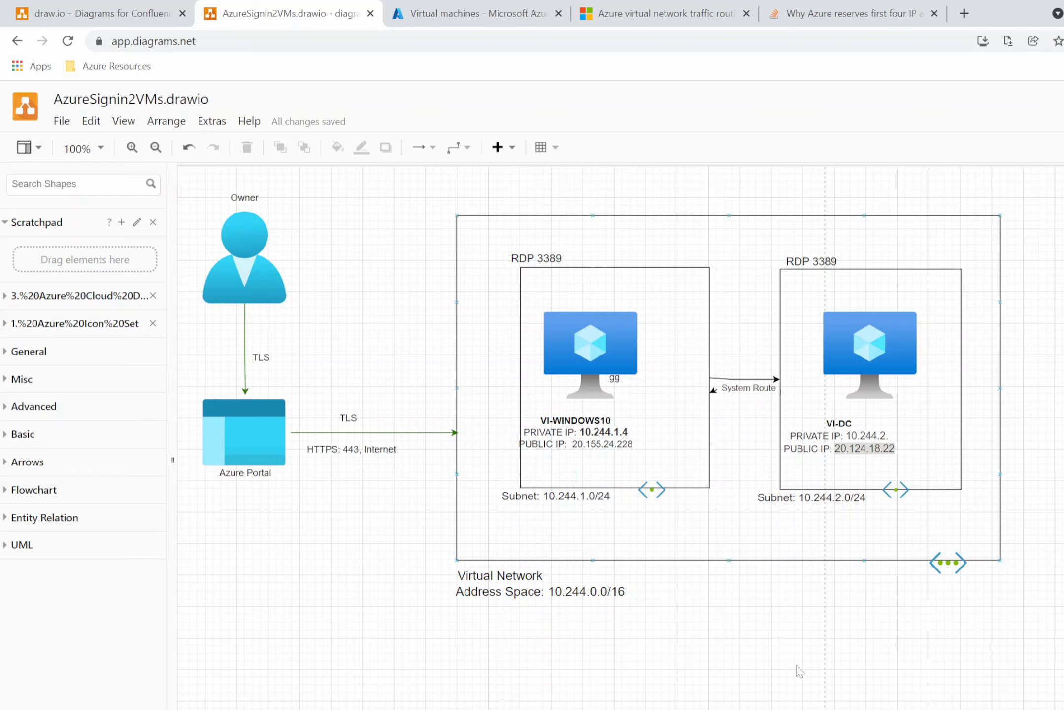
pyautogui.doubleClick(890, 436)
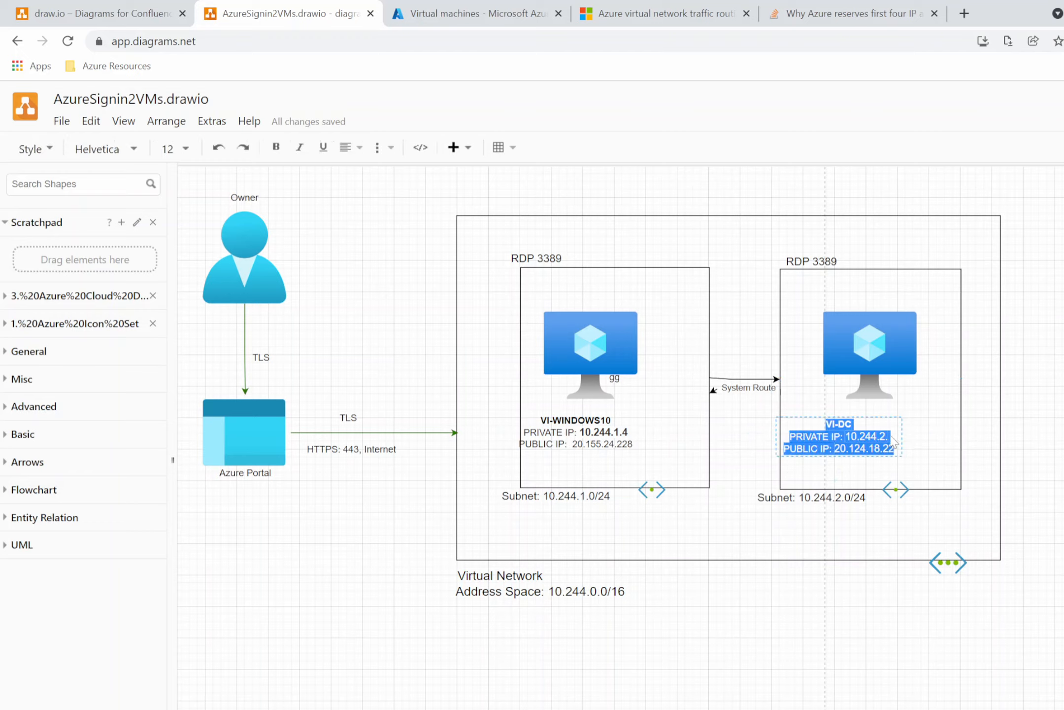
pyautogui.click(890, 436)
pyautogui.write('4')
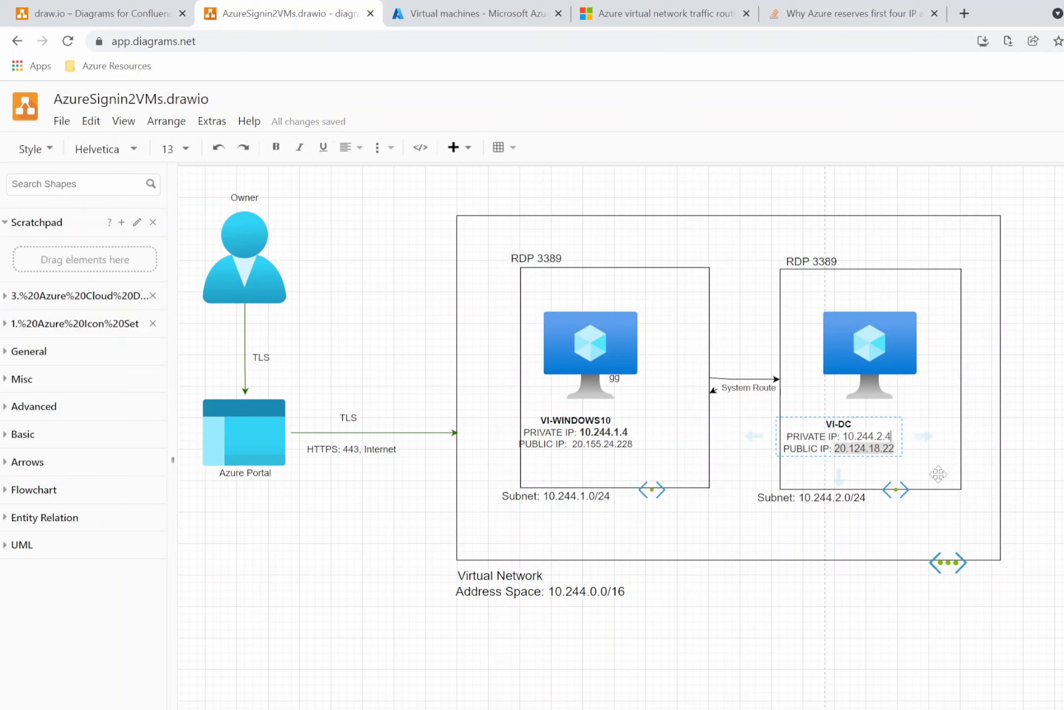
pyautogui.click(934, 428)
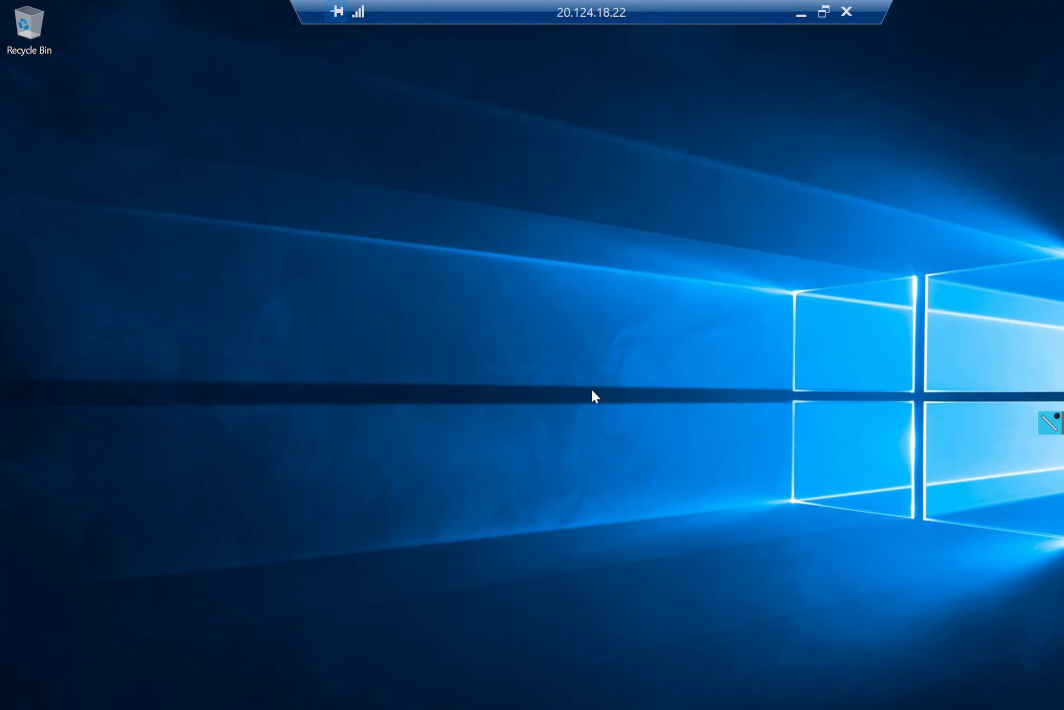
# Open a command prompt on VI-DC and ping VI-WINDOWS10's private IP 10.244.1.4.
pyautogui.press('super+r')
pyautogui.write('cmd')
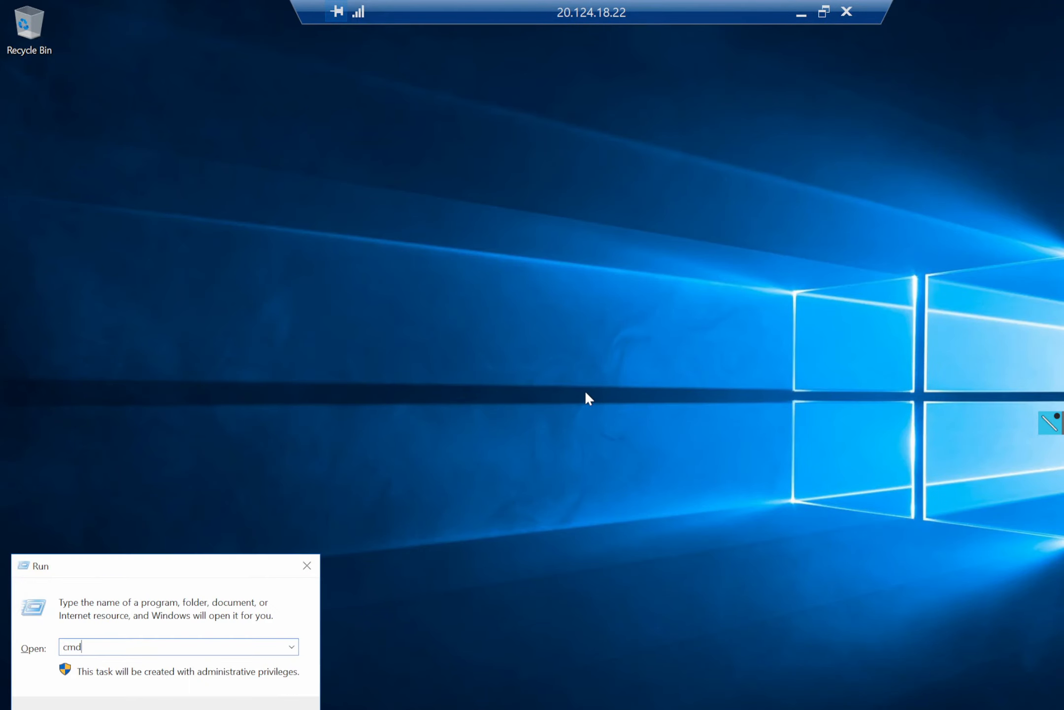
pyautogui.press('Return')
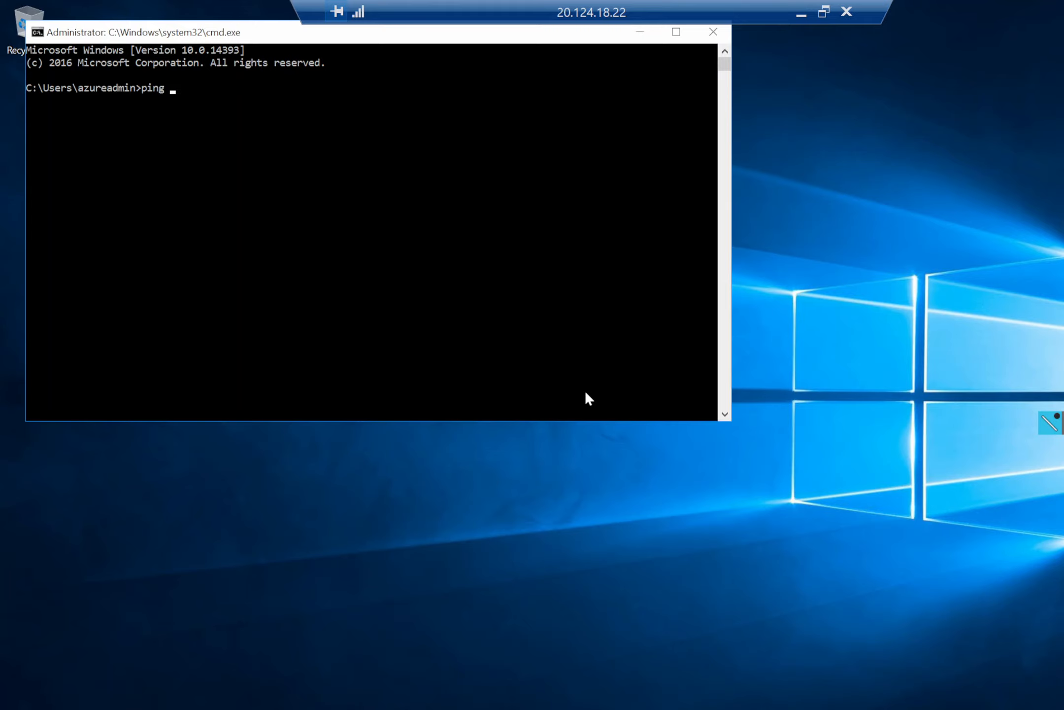
pyautogui.write('ping 10.244.1.4')
pyautogui.press('Return')
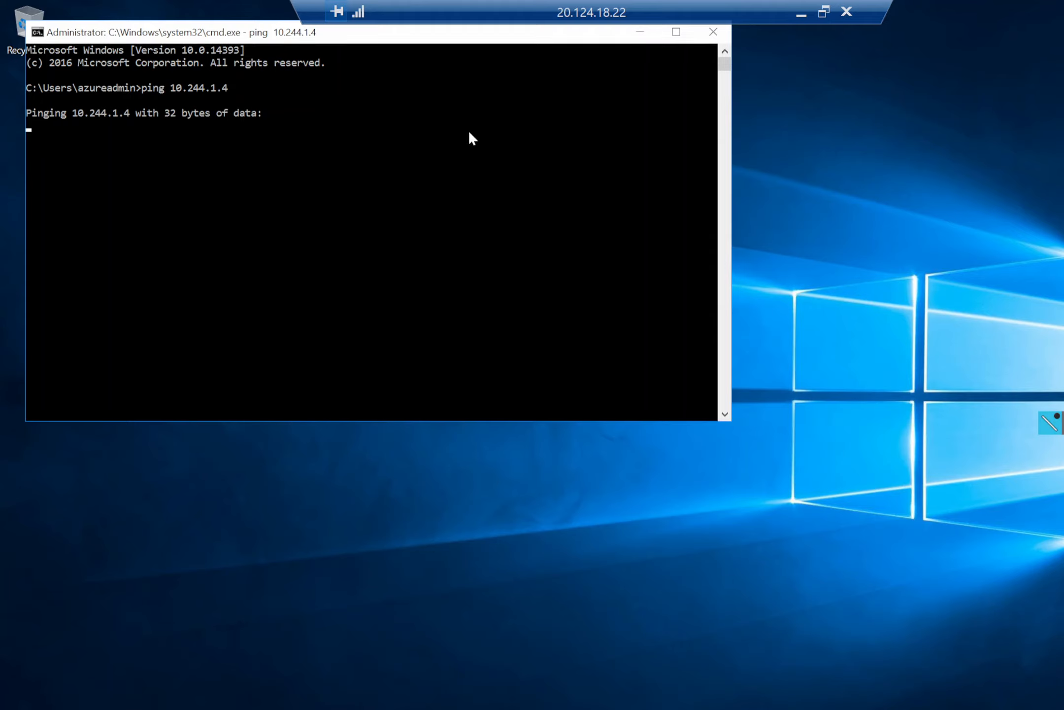
pyautogui.click(469, 193)
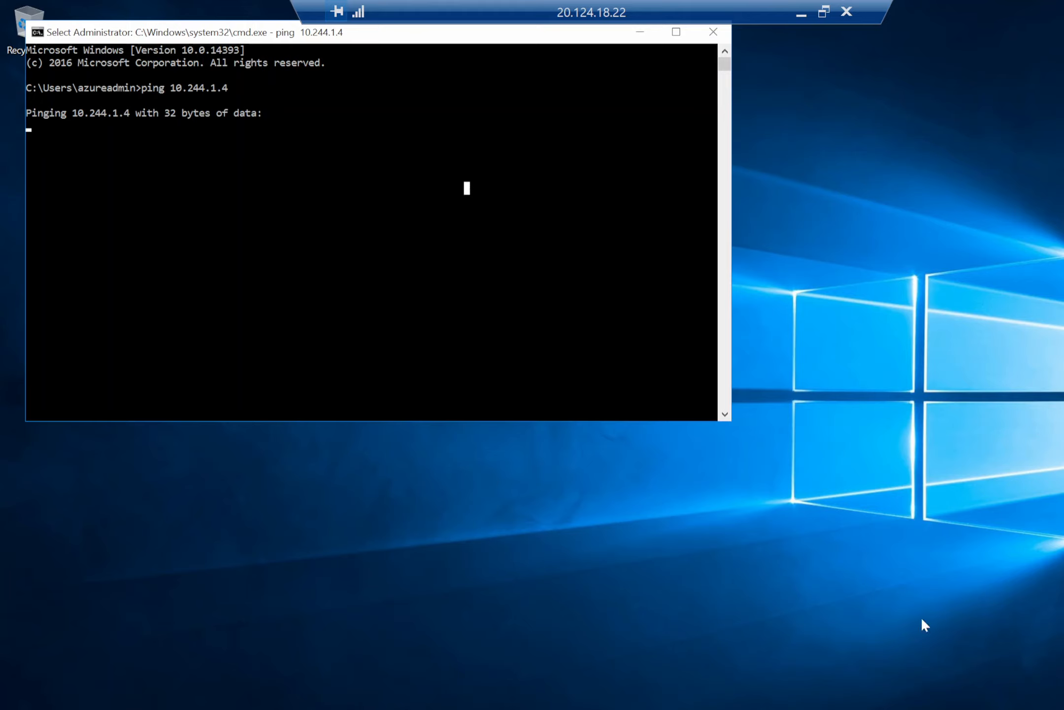
# Run ipconfig in a command prompt on VI-DC to check its network settings.
pyautogui.click(803, 13)
pyautogui.hotkey('alt', 'Tab')
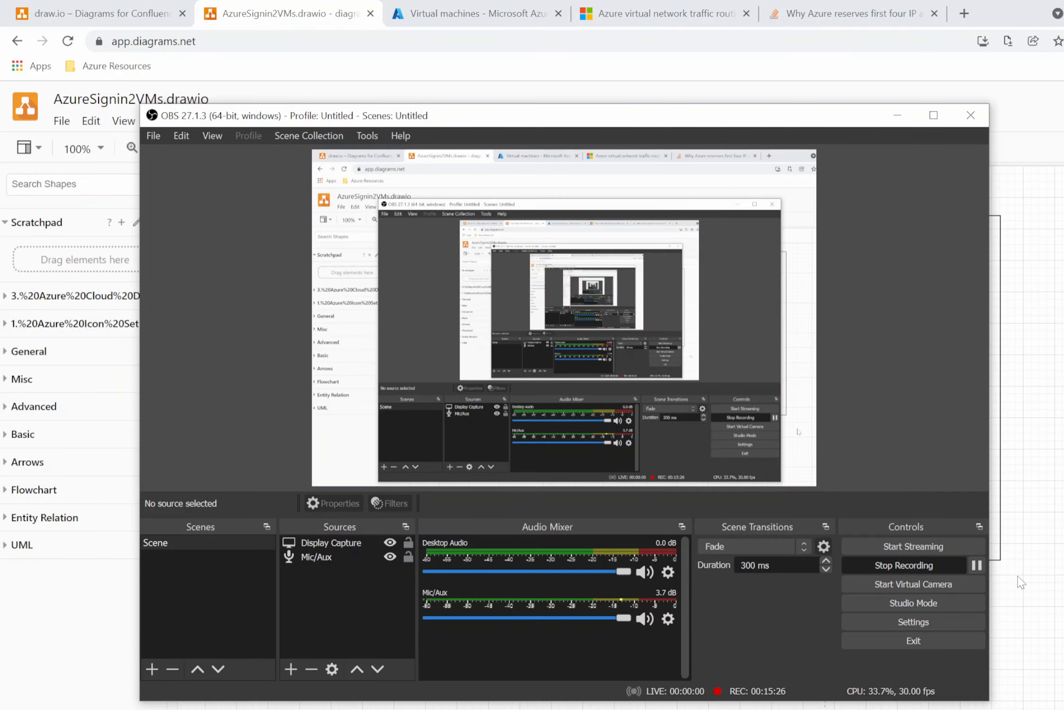
pyautogui.click(976, 565)
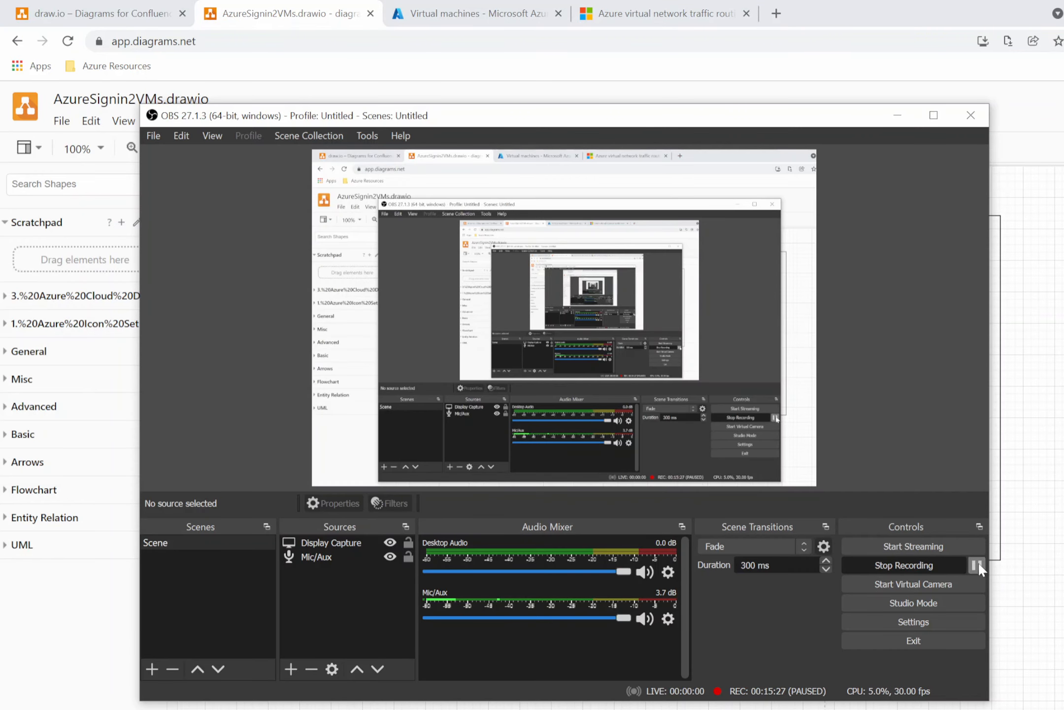
pyautogui.click(978, 562)
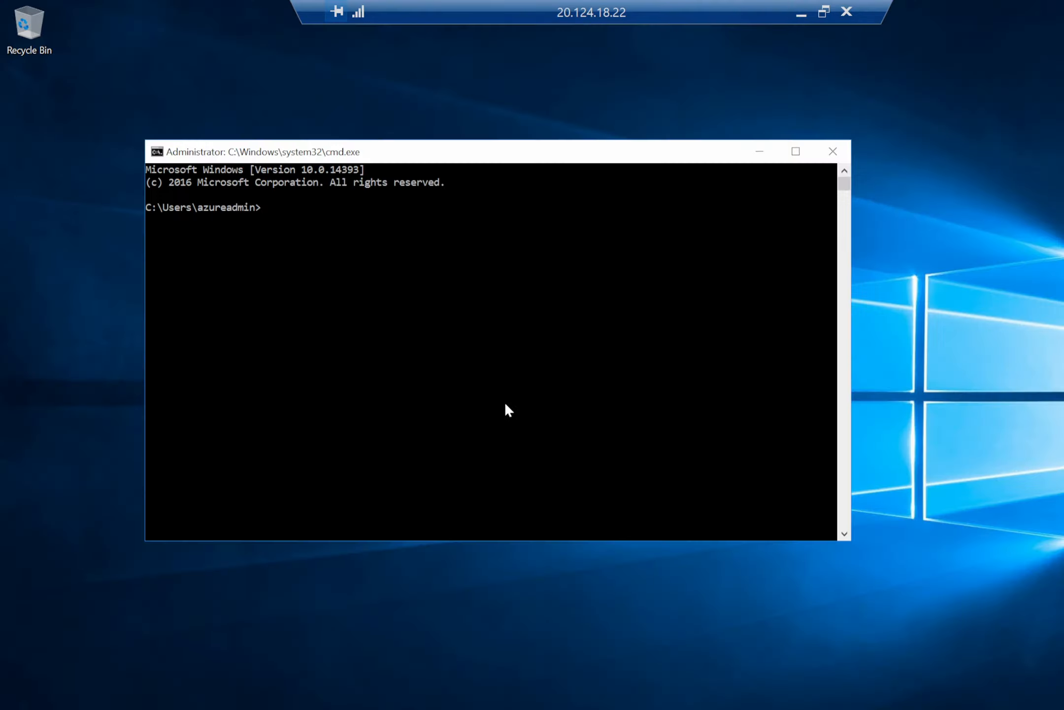
pyautogui.click(339, 283)
pyautogui.moveTo(338, 283); pyautogui.dragTo(354, 298)
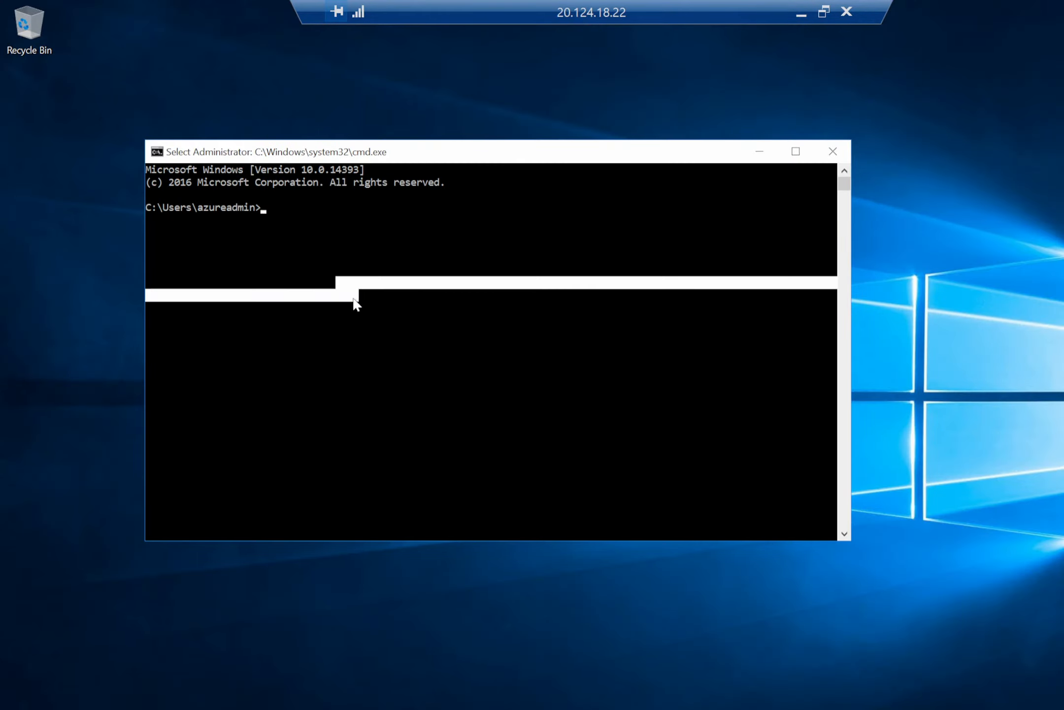
pyautogui.write('ip')
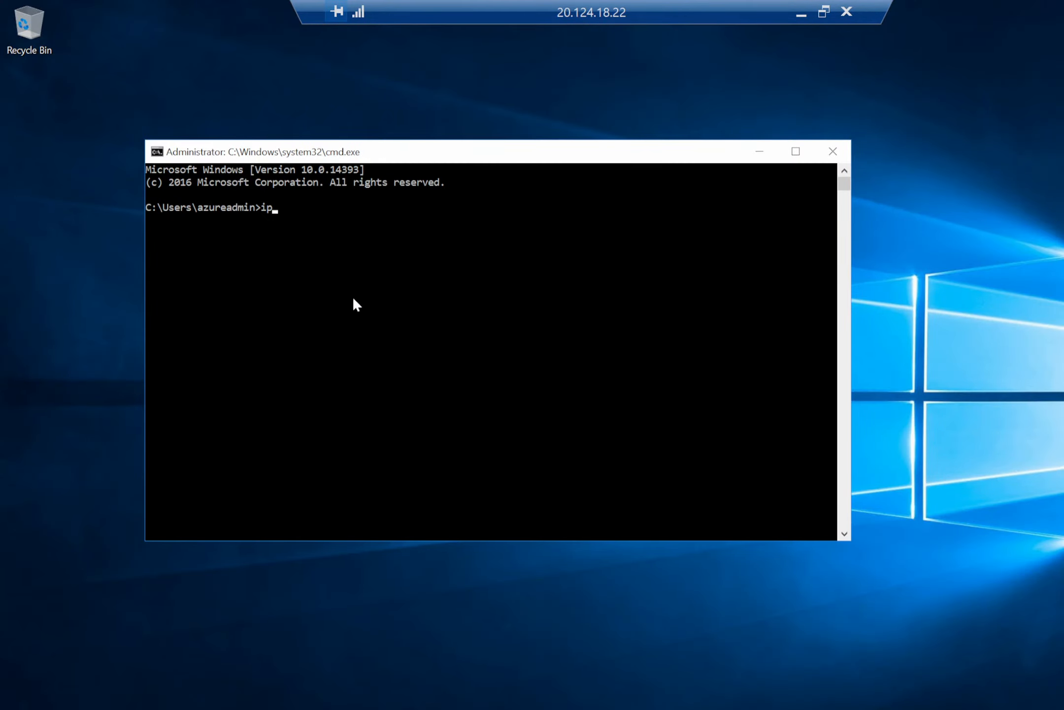
pyautogui.write('config')
pyautogui.press('Return')
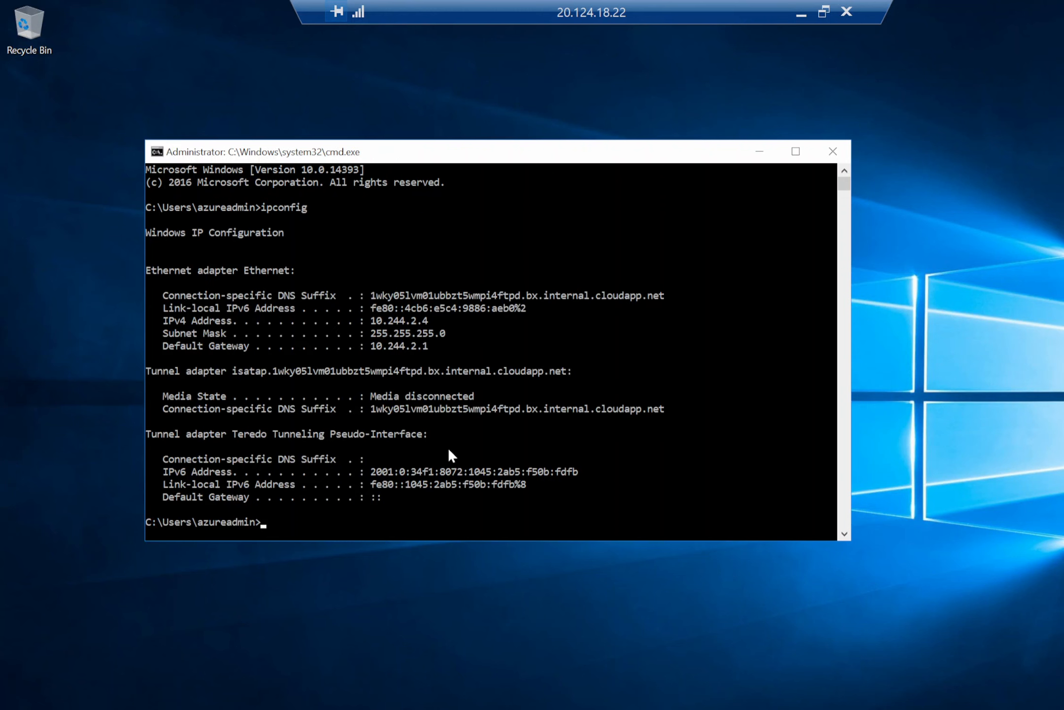
# Ping 10.244.1.4 again from VI-DC's command prompt and minimize the remote session.
pyautogui.write('ping 10.244.1.4')
pyautogui.press('Return')
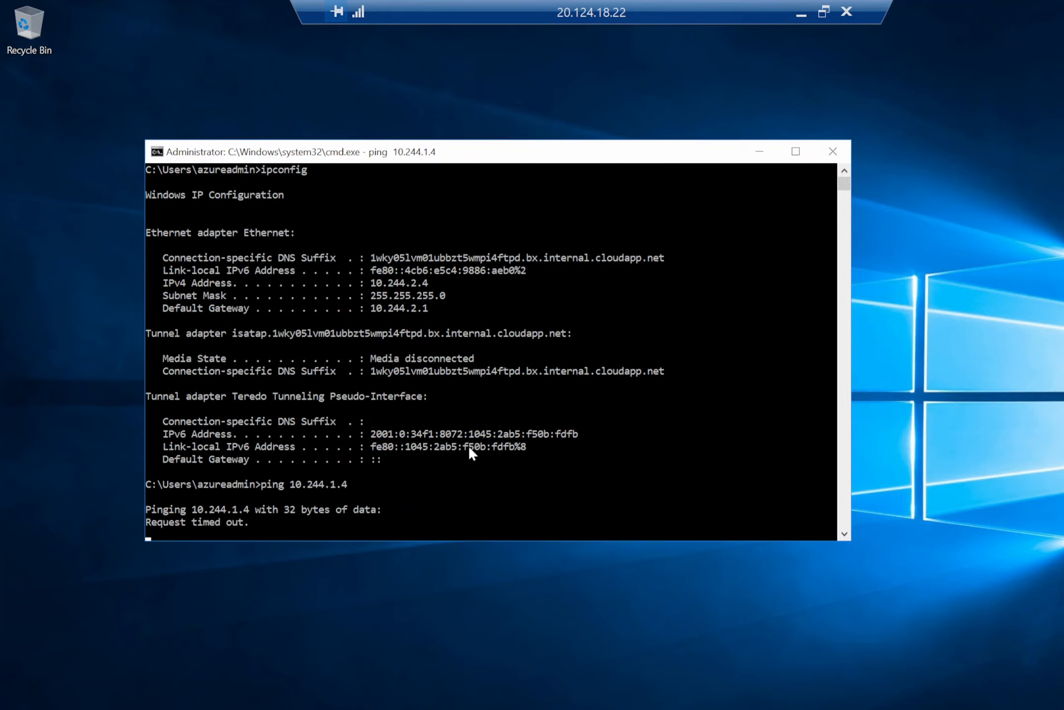
pyautogui.click(801, 12)
pyautogui.click(237, 4)
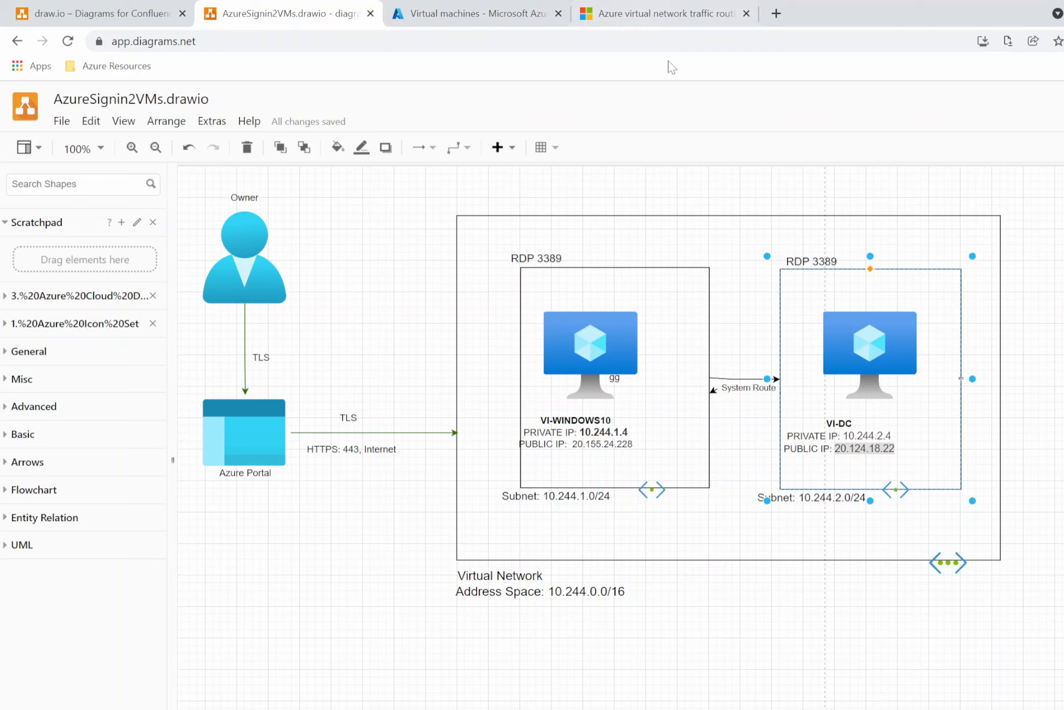
# Review the System routes section of the Azure virtual network traffic routing article.
pyautogui.click(636, 7)
pyautogui.scroll(-2, 587, 394)
pyautogui.scroll(-3, 586, 394)
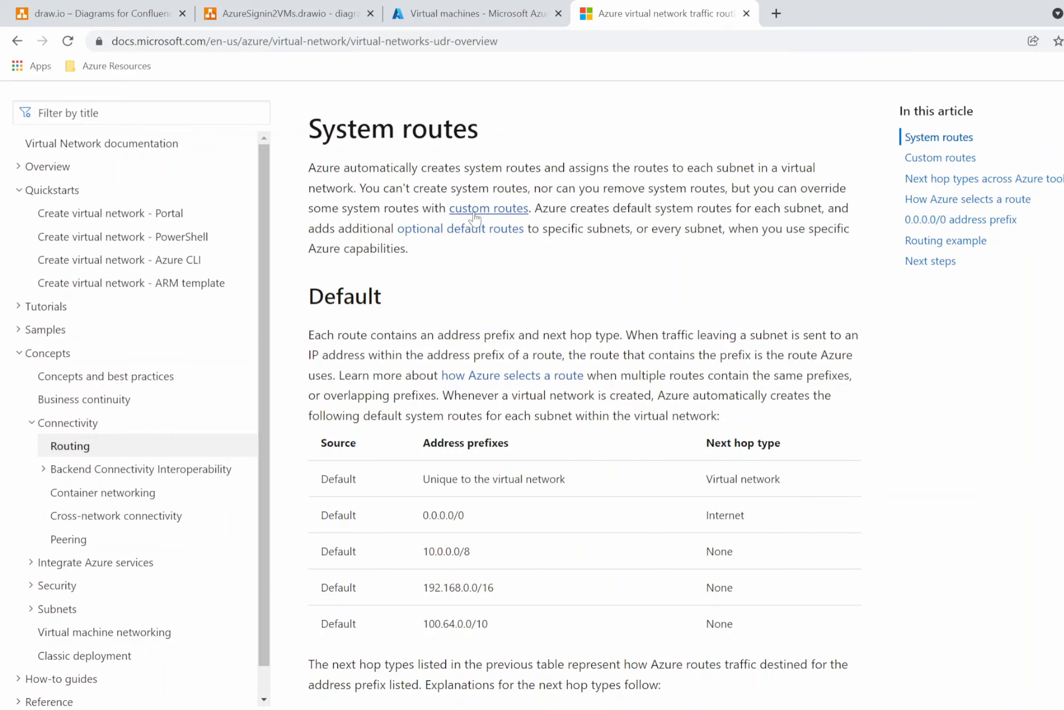
# Open VI-DC's overview in the portal, then search for and open Resource groups.
pyautogui.click(468, 18)
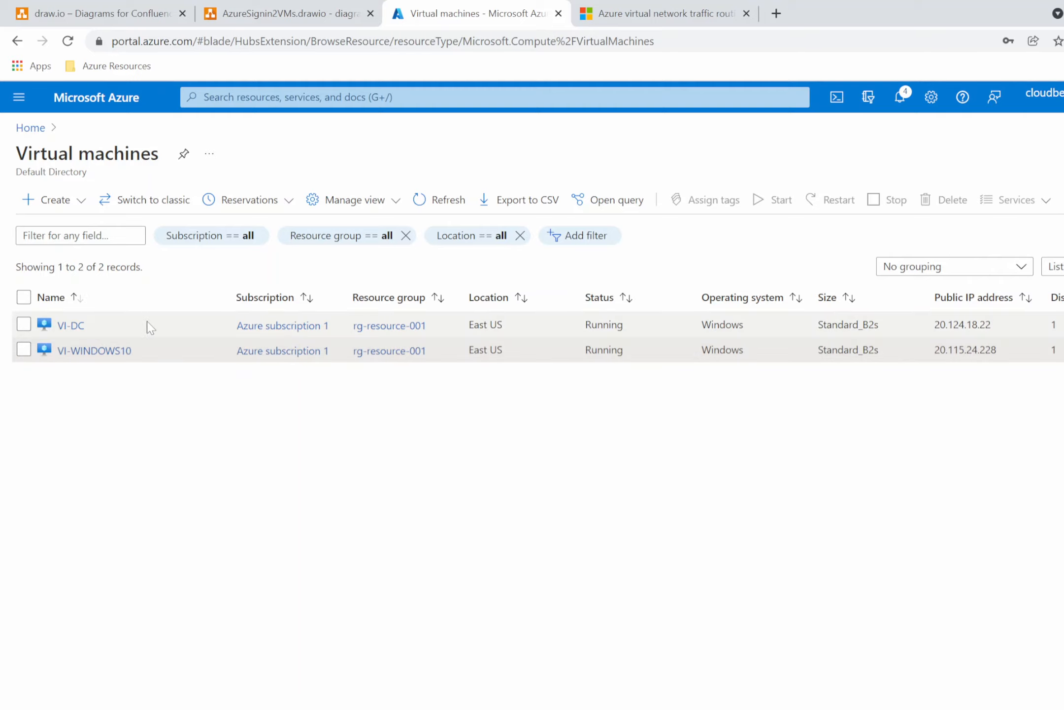
pyautogui.click(70, 327)
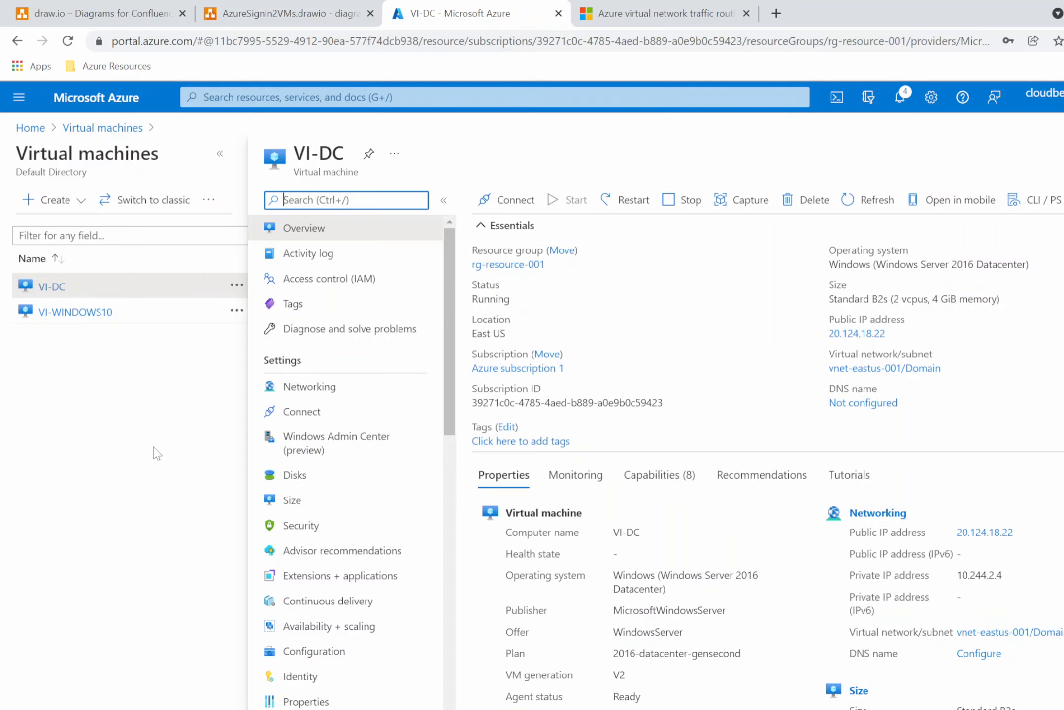
pyautogui.click(247, 97)
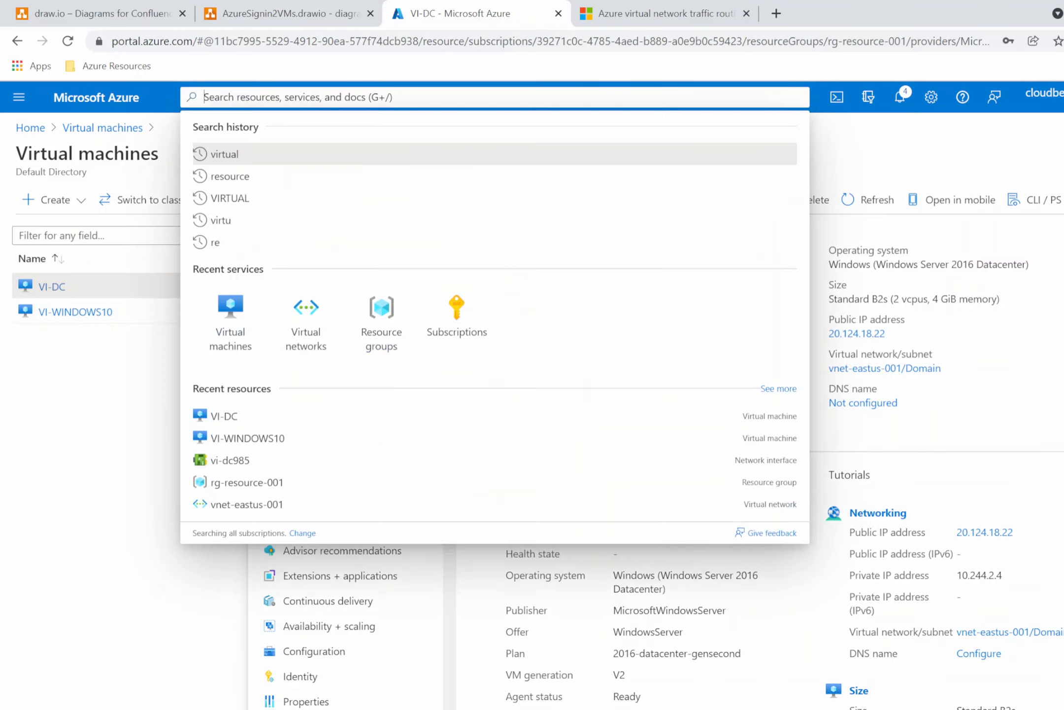
pyautogui.write('resour')
pyautogui.click(255, 164)
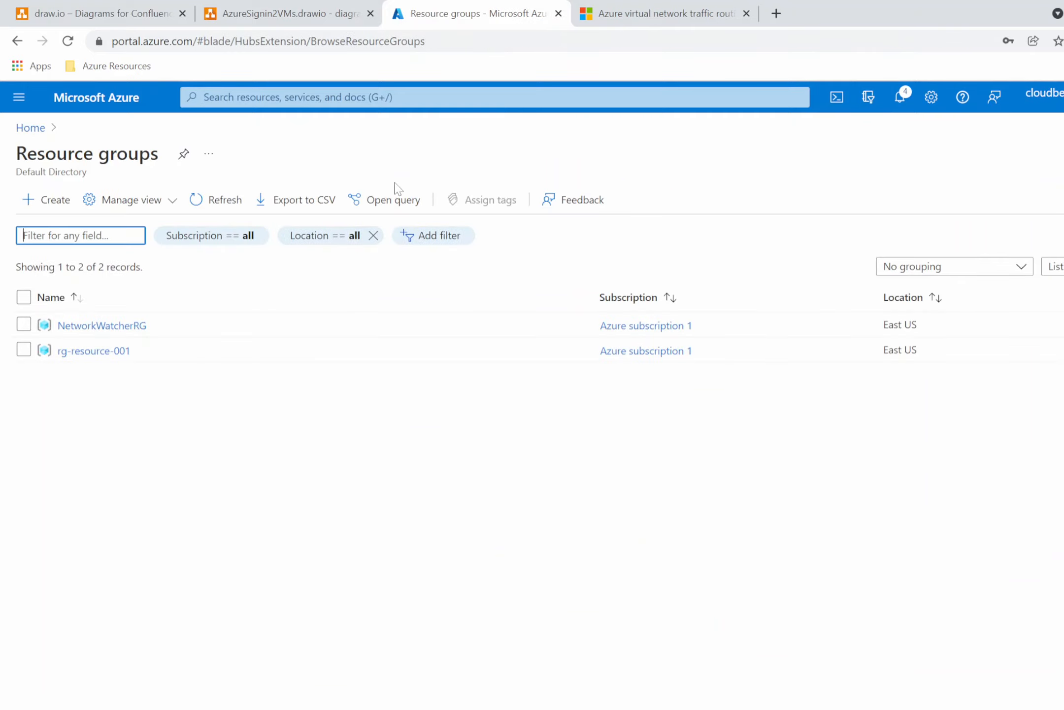
# Open the rg-resource-001 resource group and then the VI-WINDOWS10-nsg network security group.
pyautogui.click(74, 351)
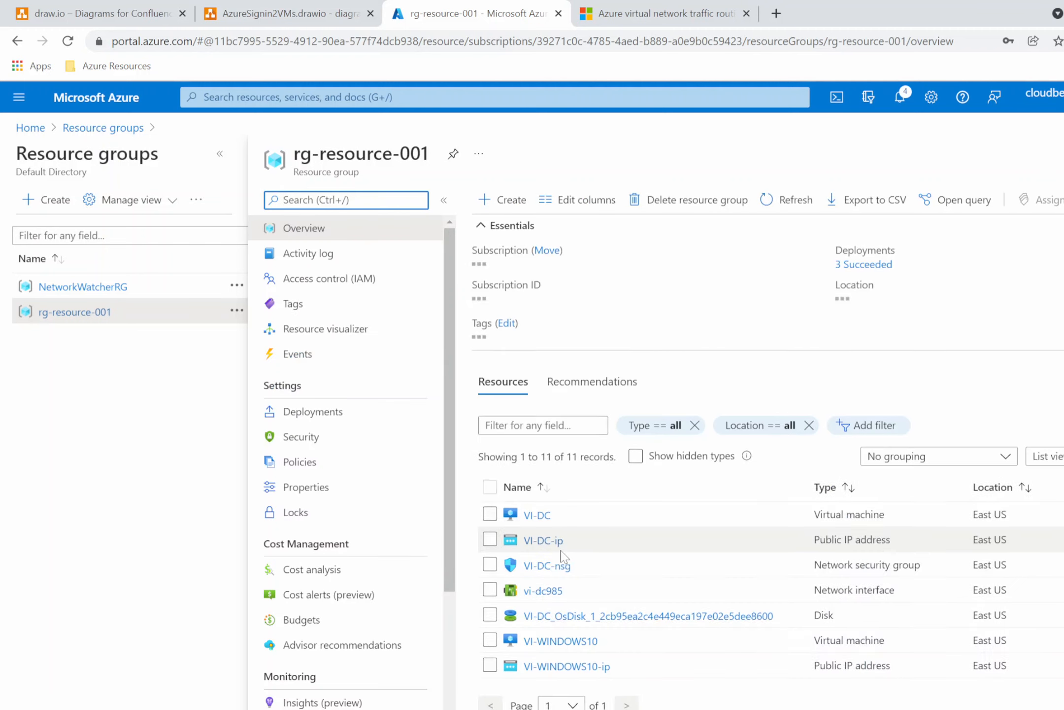
pyautogui.scroll(-2, 714, 562)
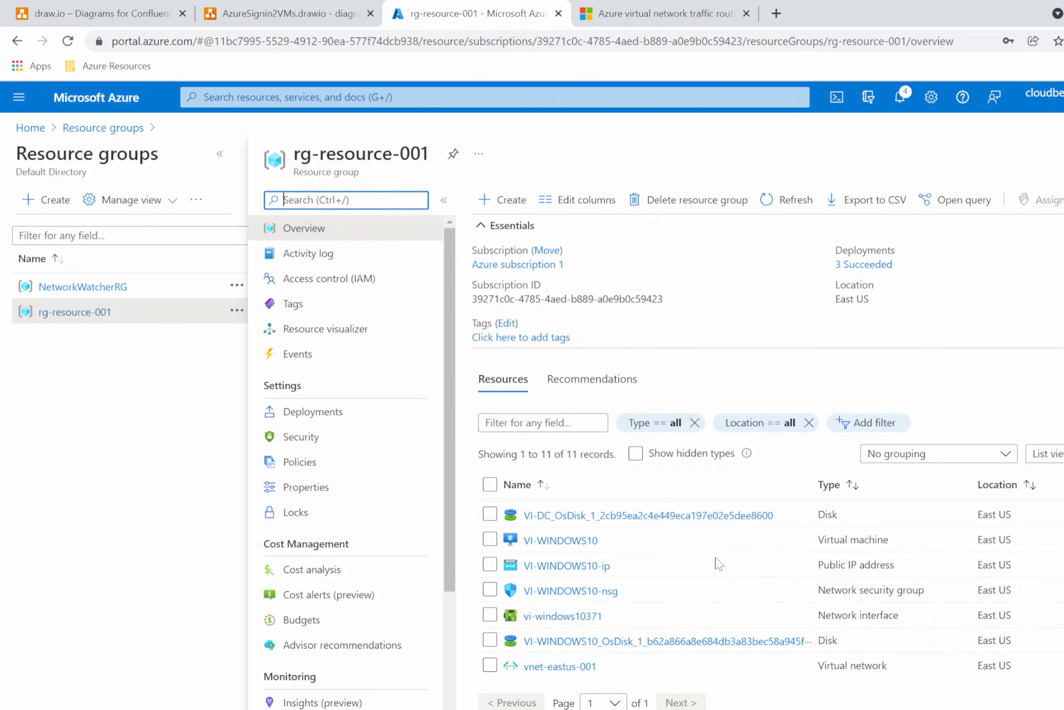
pyautogui.scroll(2, 718, 564)
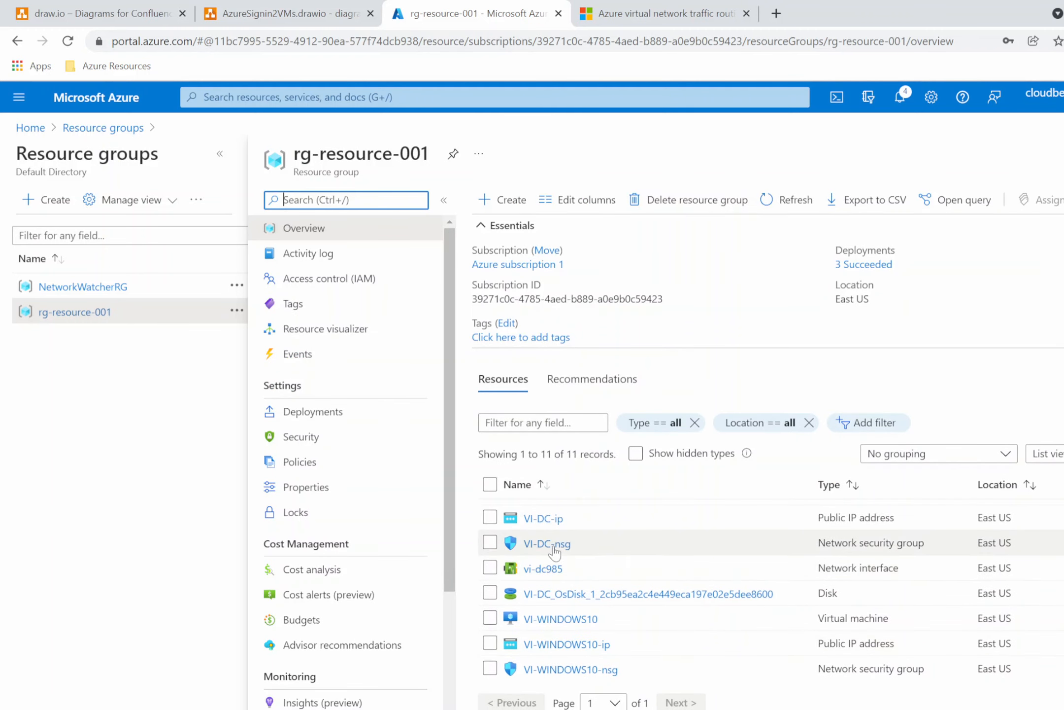
pyautogui.moveTo(543, 544)
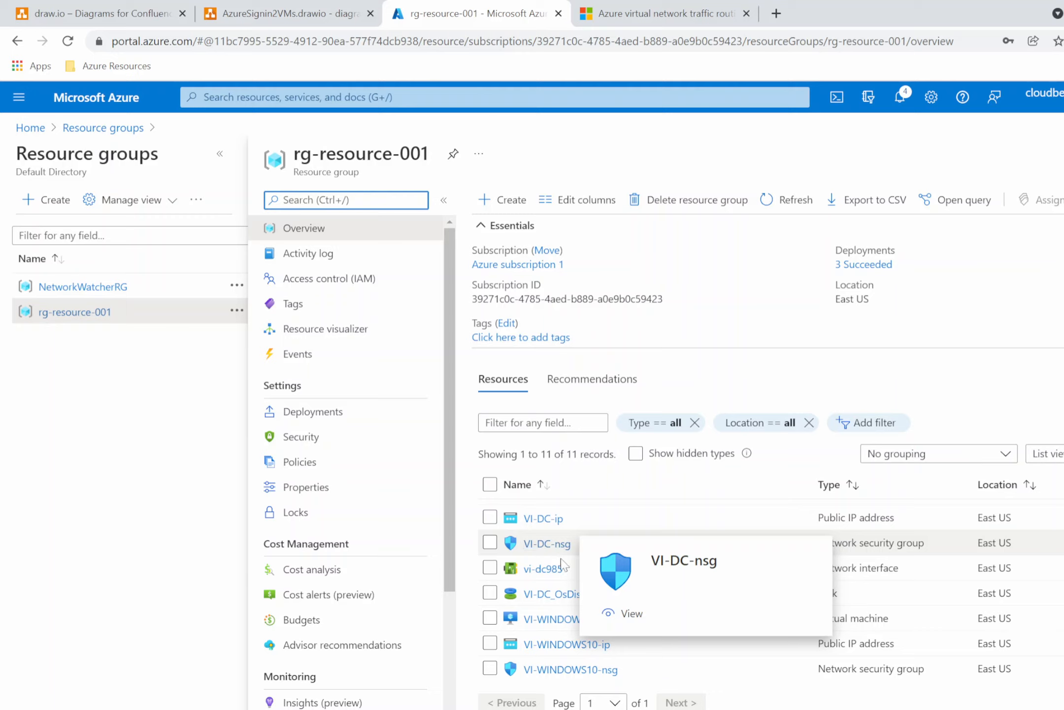
pyautogui.click(572, 669)
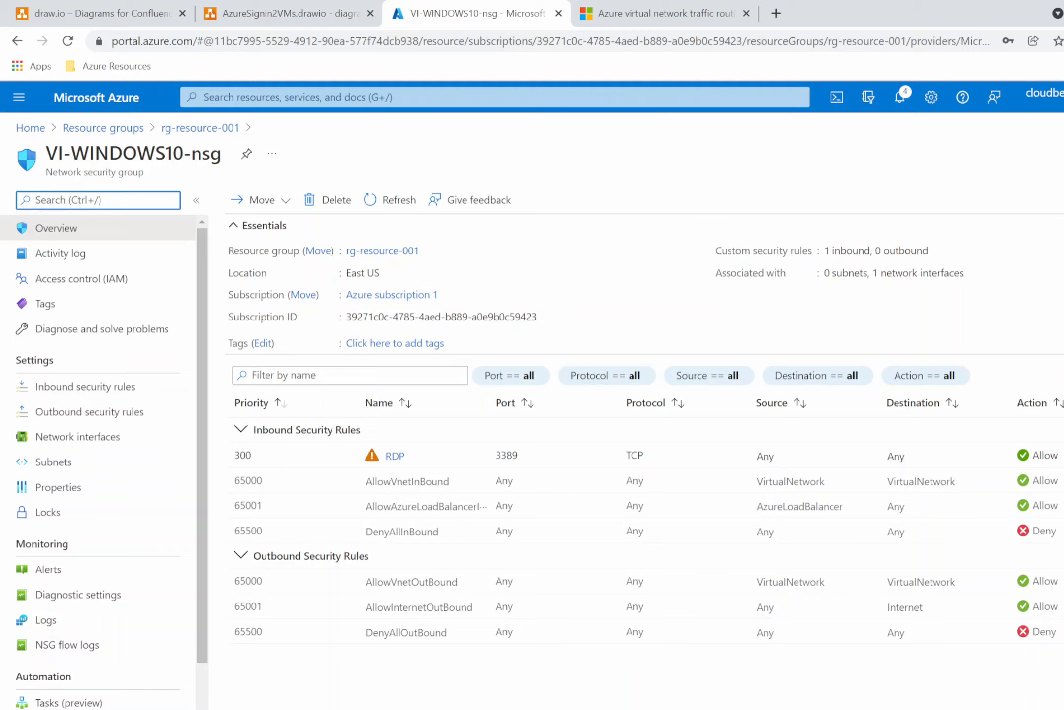
# Review VI-WINDOWS10-nsg's inbound security rules, especially AllowVnetInBound with its VirtualNetwork source and destination.
pyautogui.moveTo(260, 488); pyautogui.dragTo(453, 505)
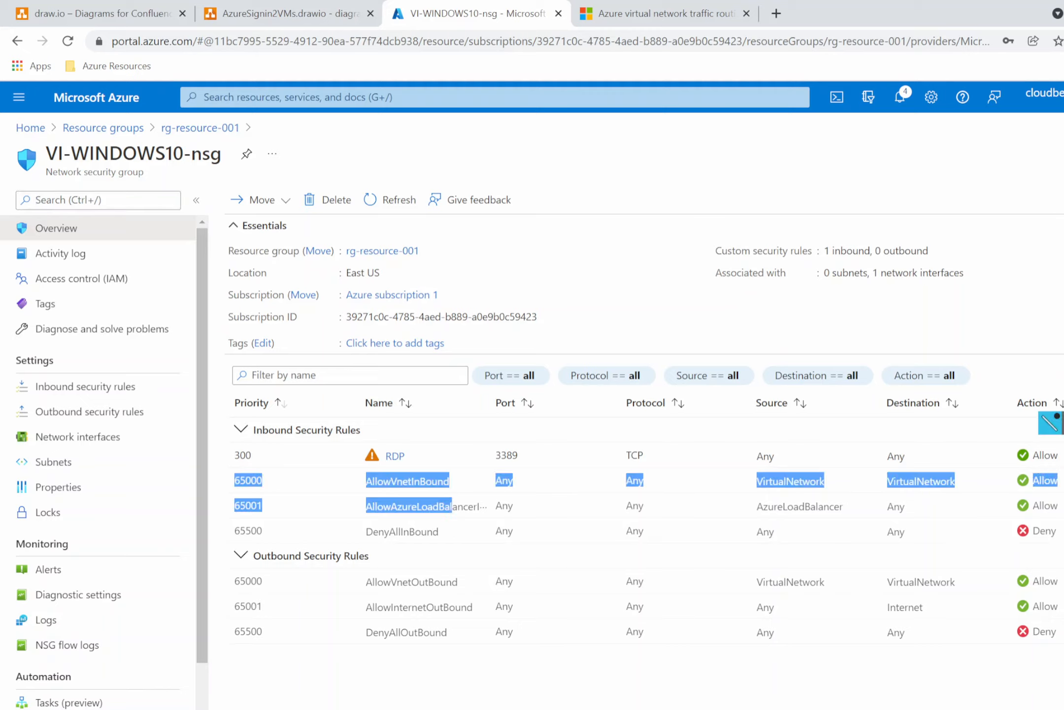
pyautogui.hotkey('ctrl', '2')
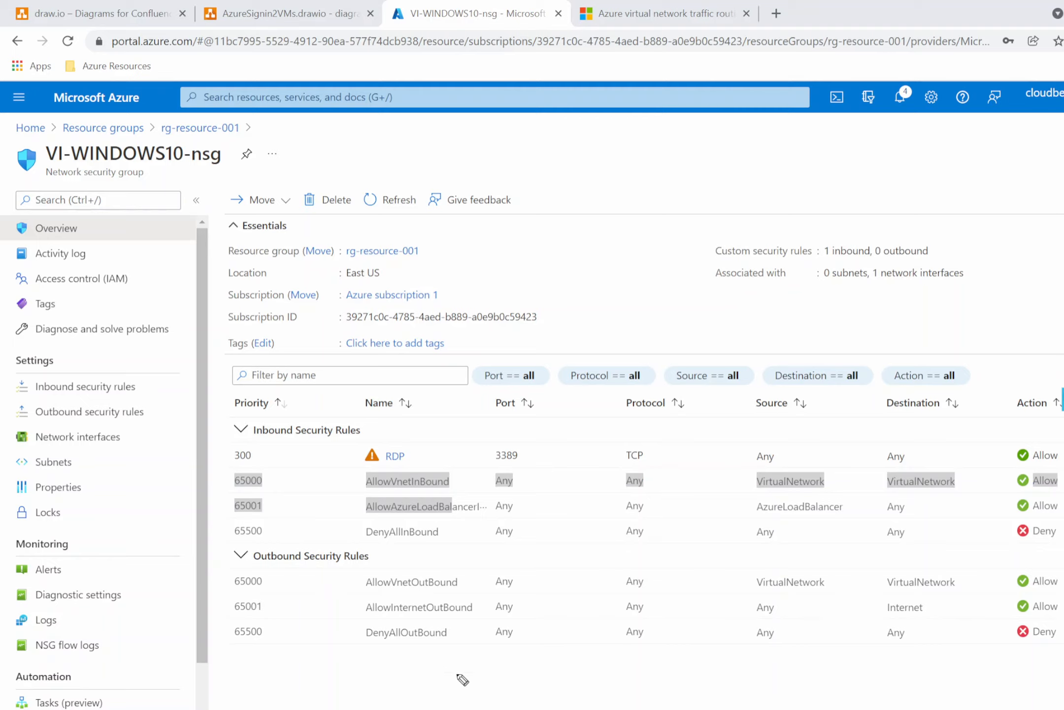
pyautogui.click(576, 695)
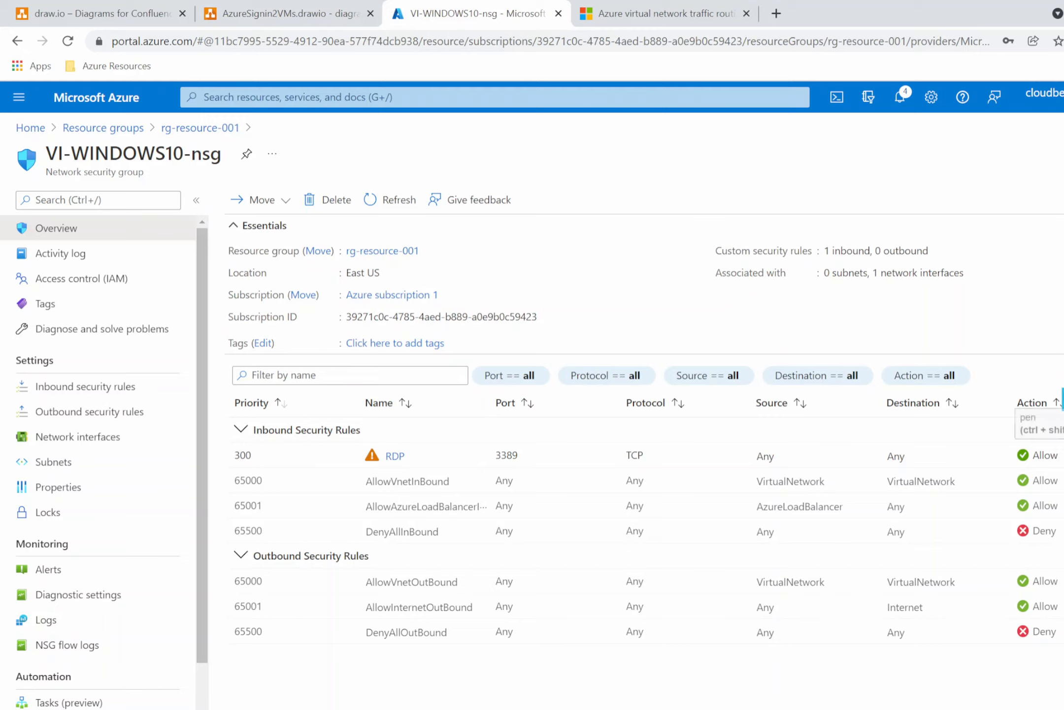
pyautogui.moveTo(234, 491); pyautogui.dragTo(492, 496)
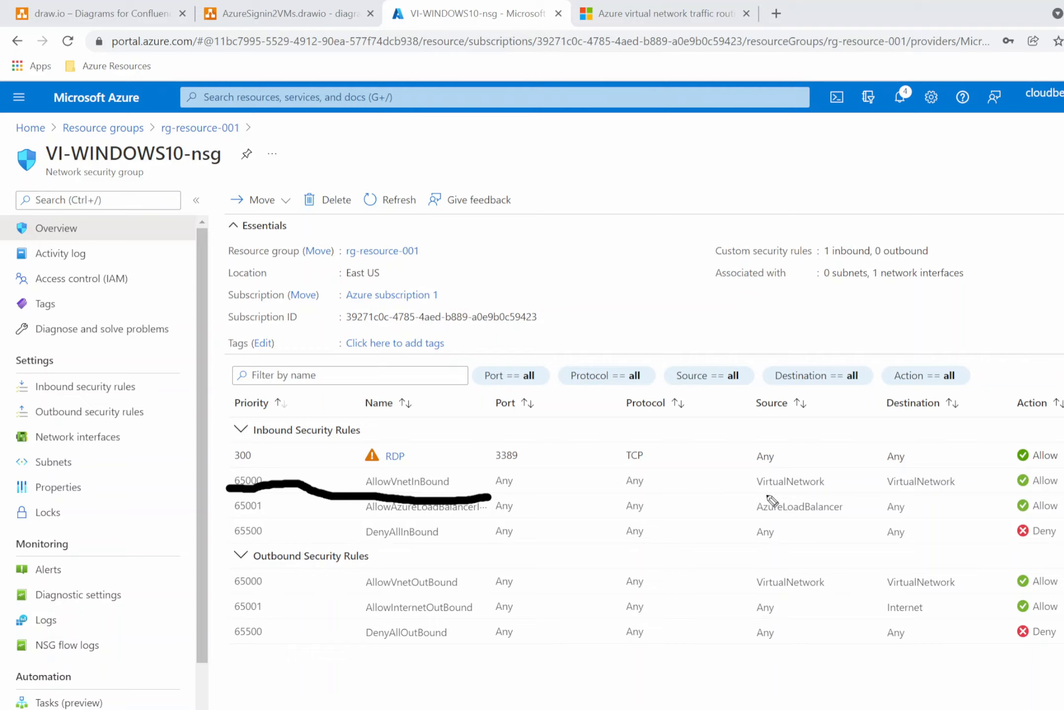
pyautogui.moveTo(754, 497); pyautogui.dragTo(823, 493)
pyautogui.moveTo(893, 495); pyautogui.dragTo(953, 493)
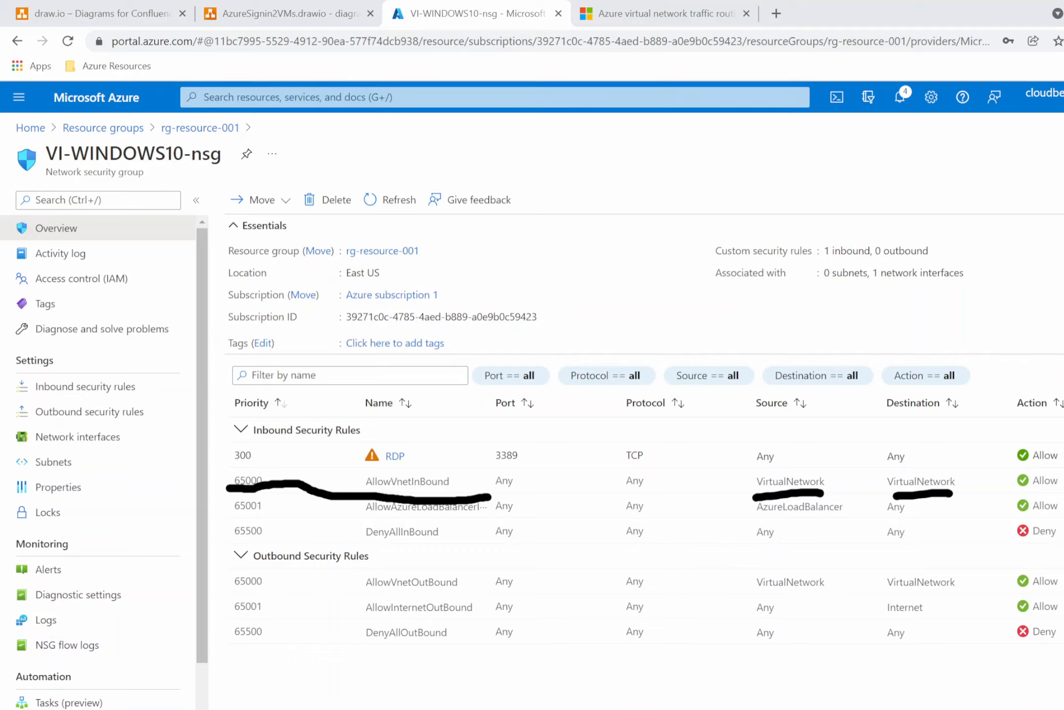
pyautogui.click(1051, 423)
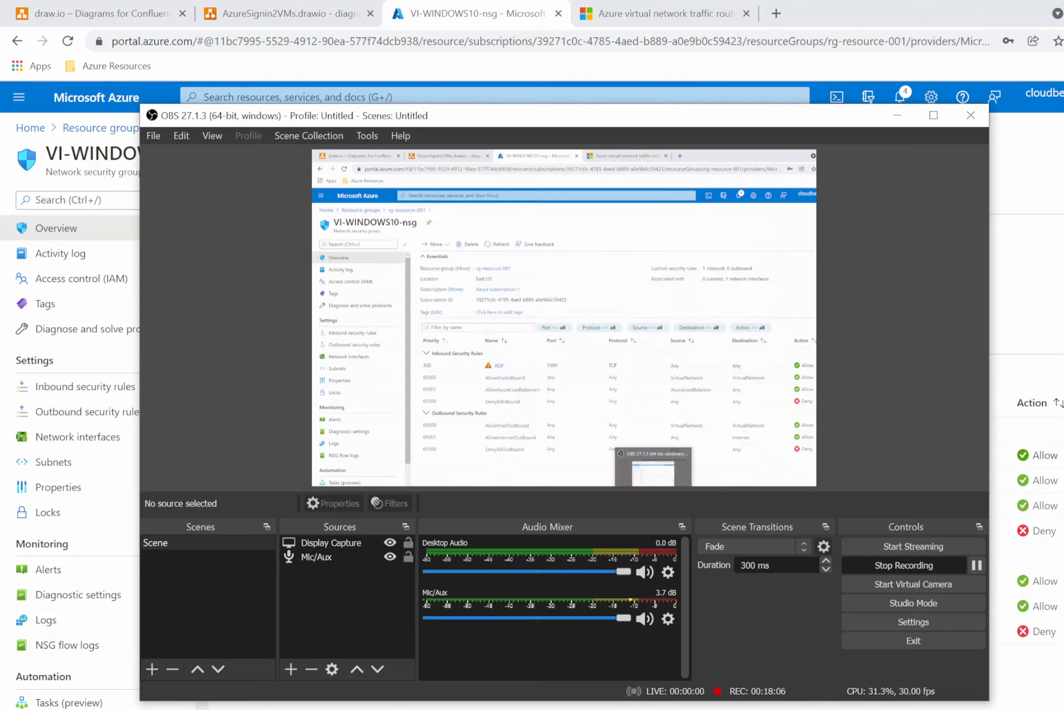
pyautogui.click(978, 565)
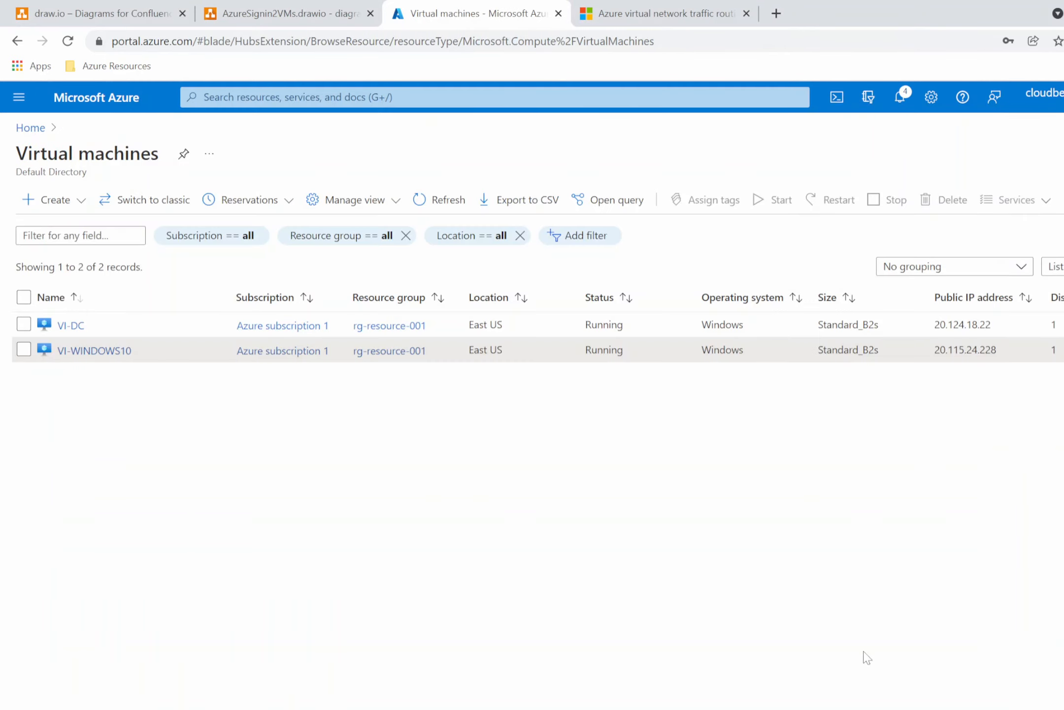
# In the VI-WINDOWS10 remote session, turn off Windows Defender Firewall for private and public networks, then minimize the session.
pyautogui.moveTo(759, 708)
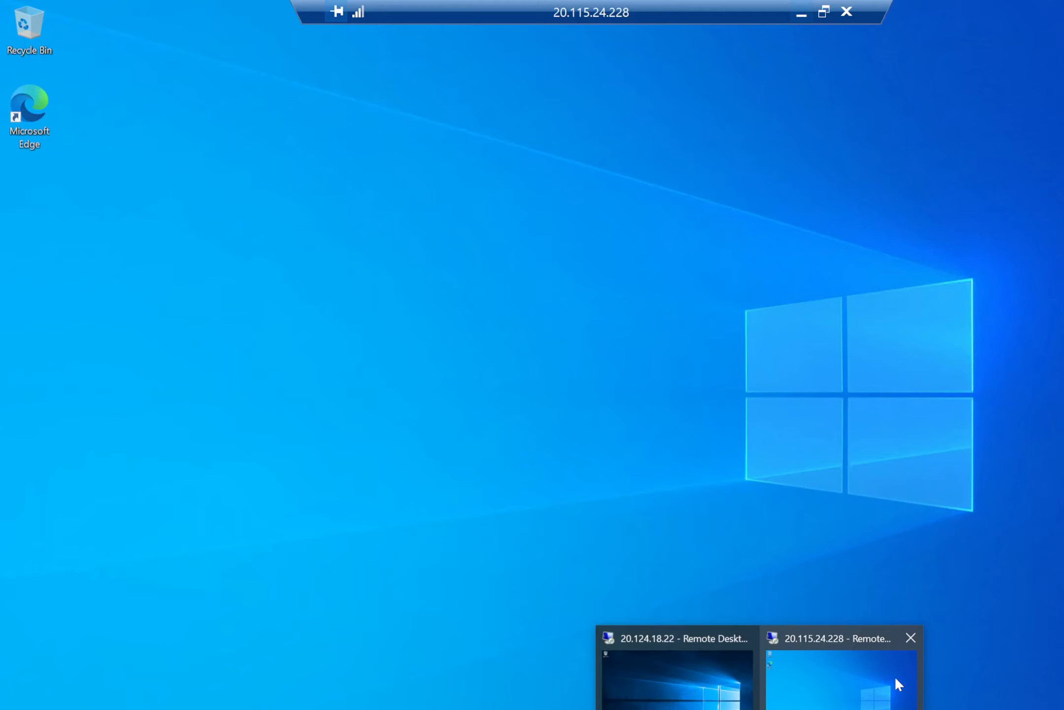
pyautogui.click(858, 685)
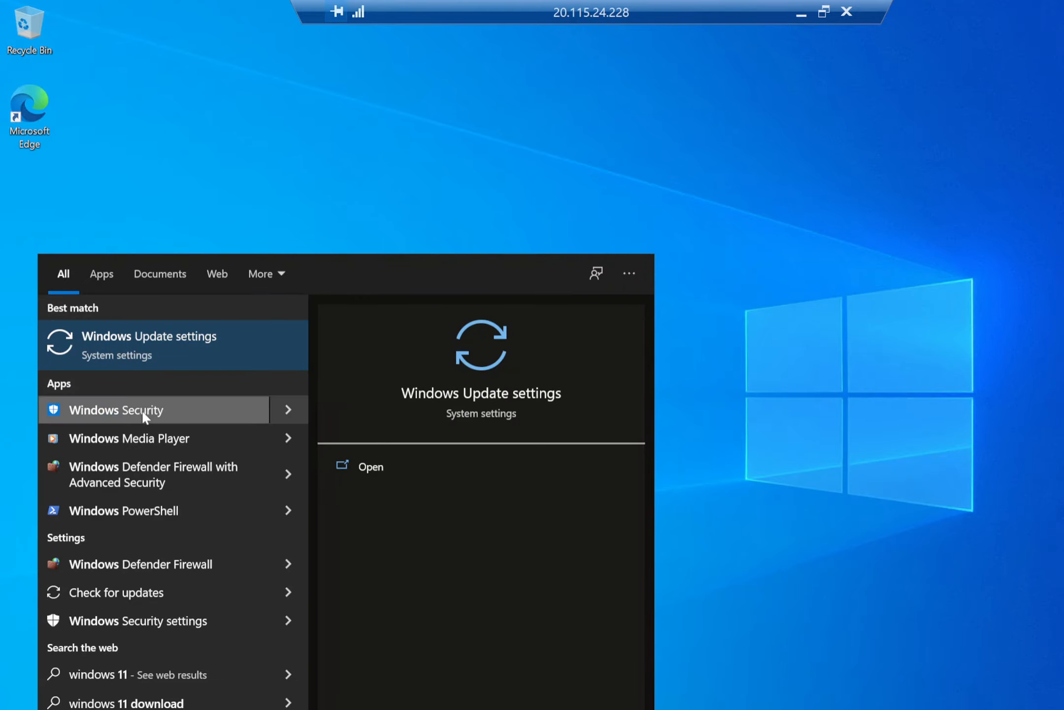
pyautogui.click(261, 564)
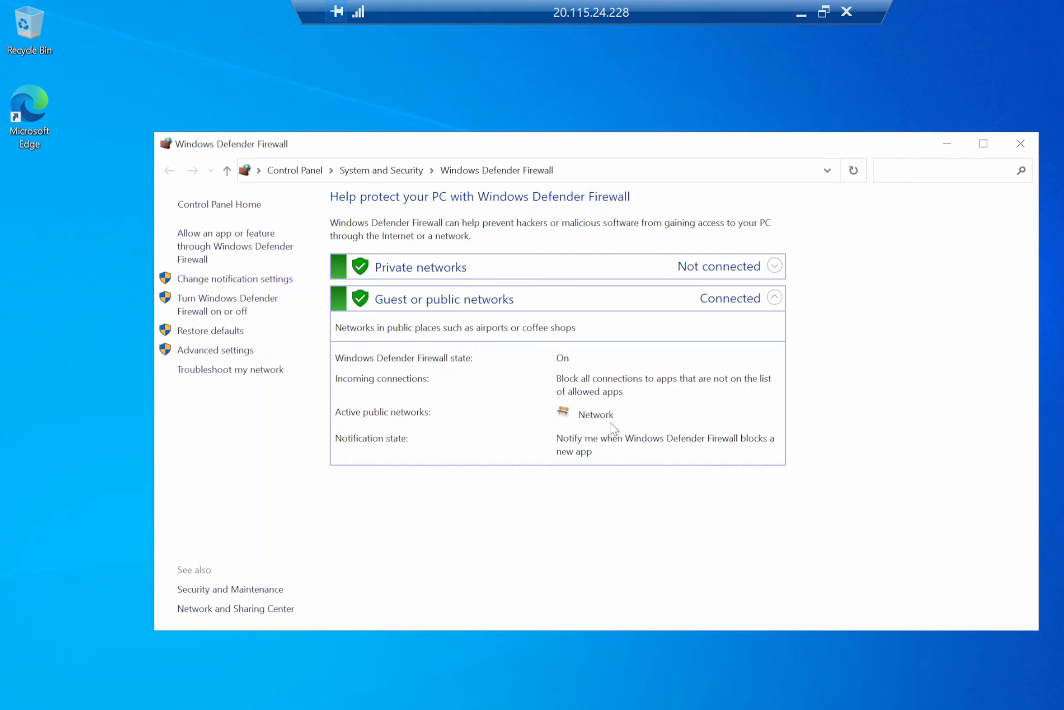
pyautogui.click(252, 312)
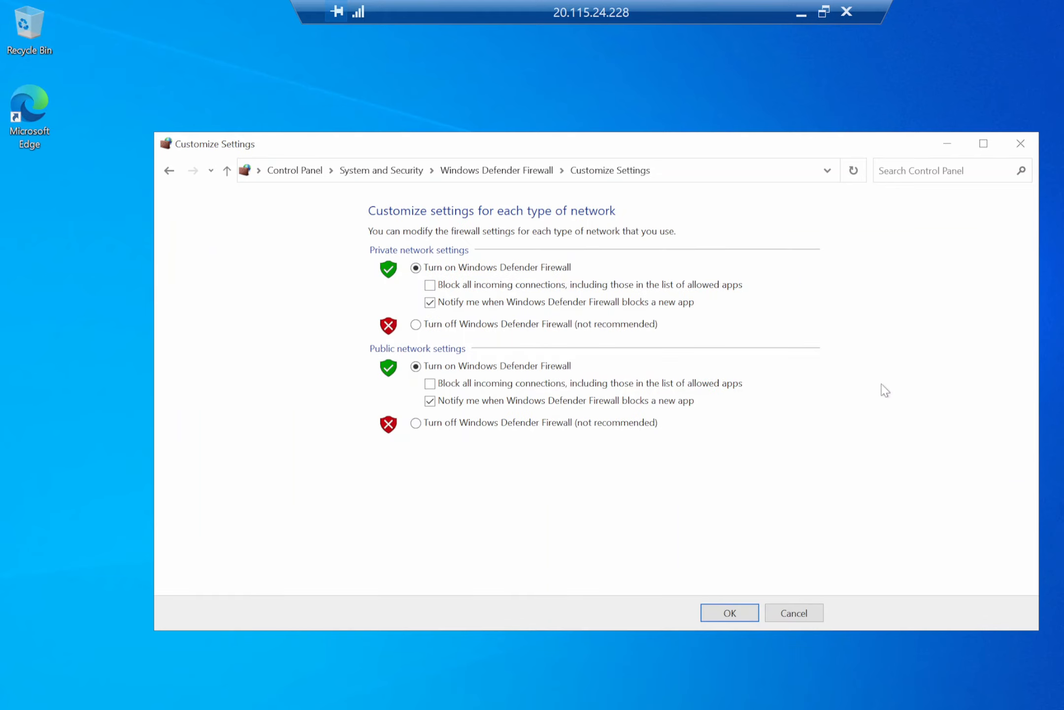
pyautogui.click(445, 325)
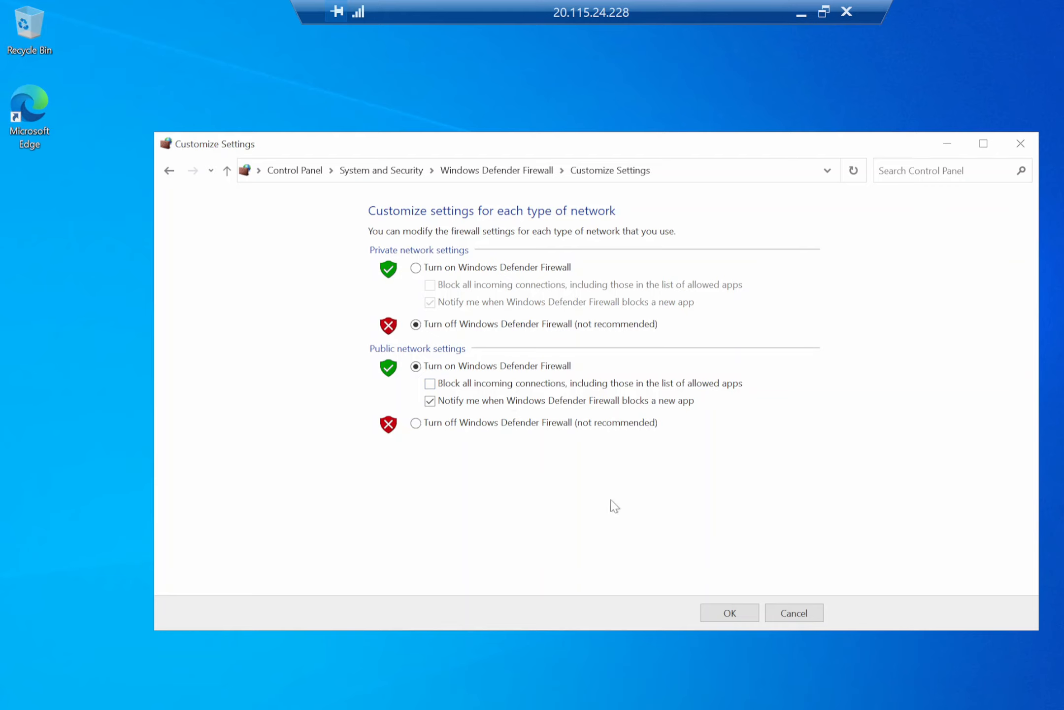
pyautogui.click(481, 424)
pyautogui.click(731, 612)
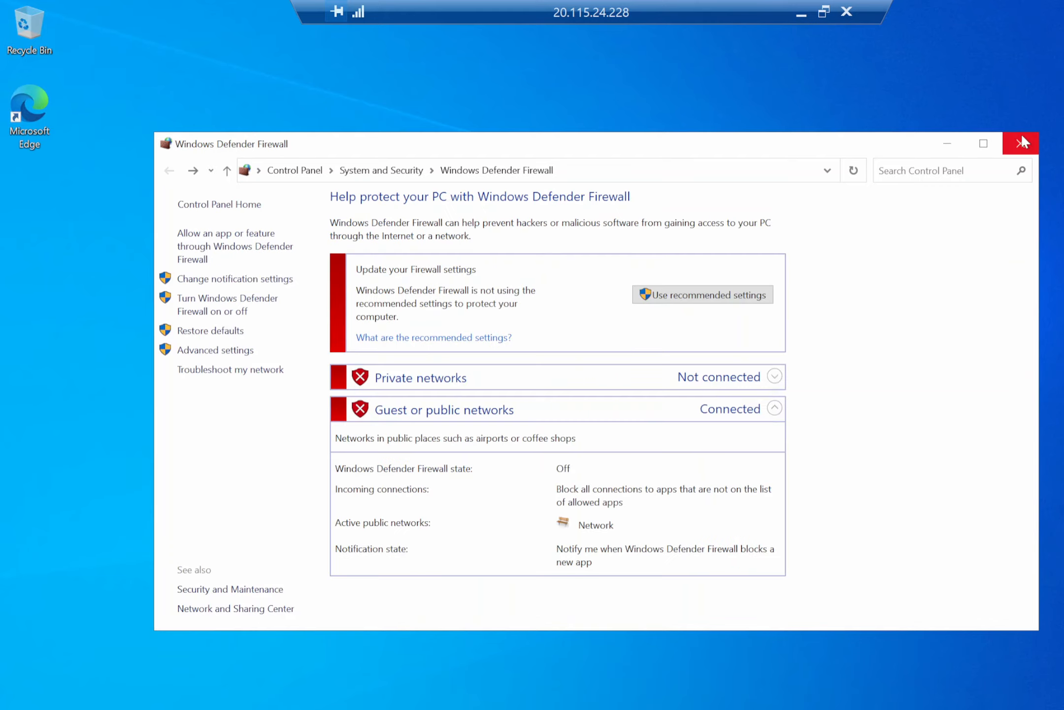
pyautogui.click(803, 17)
# Switch to the VI-DC remote session, open a command prompt, ping 10.244.1.4, and minimize the session.
pyautogui.moveTo(760, 708)
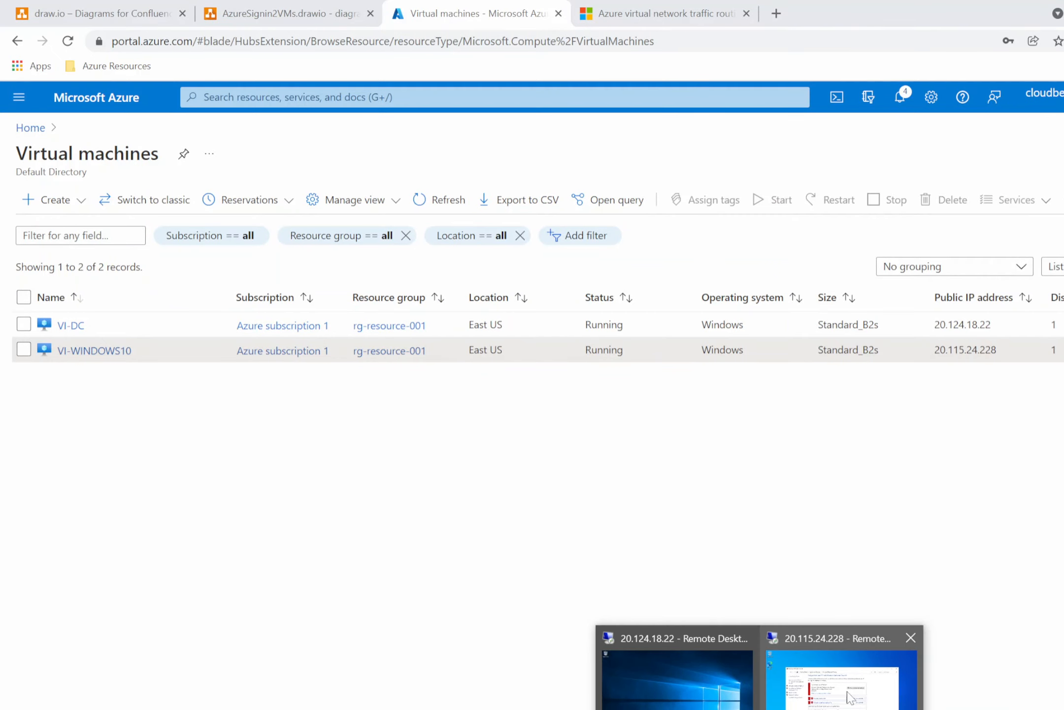
pyautogui.click(673, 689)
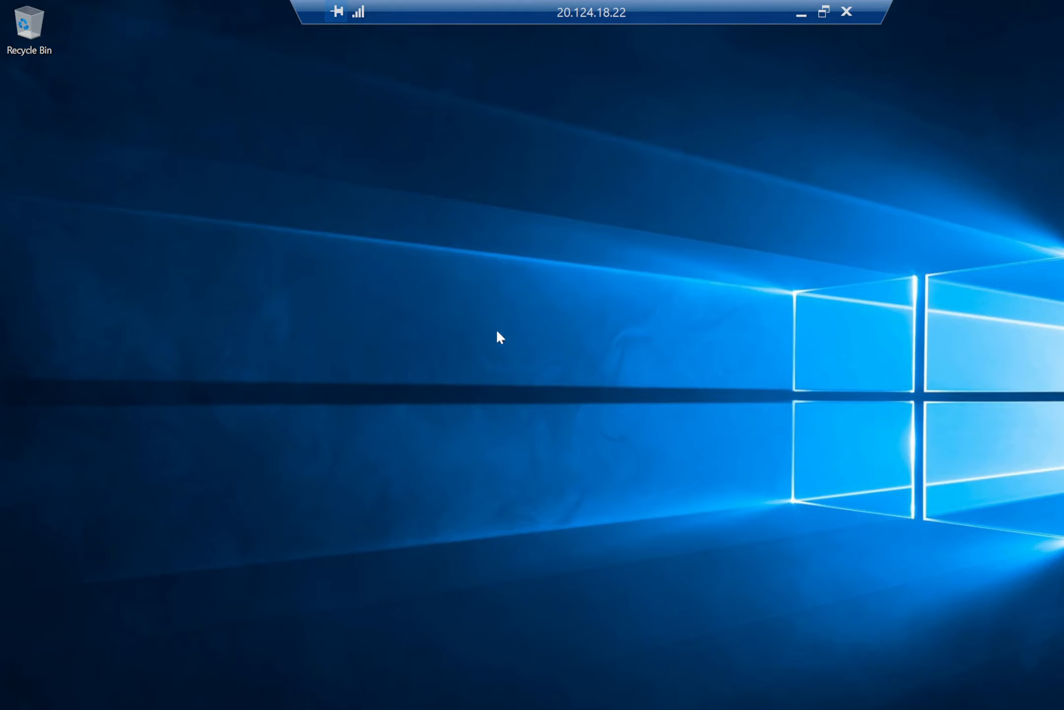
pyautogui.click(824, 12)
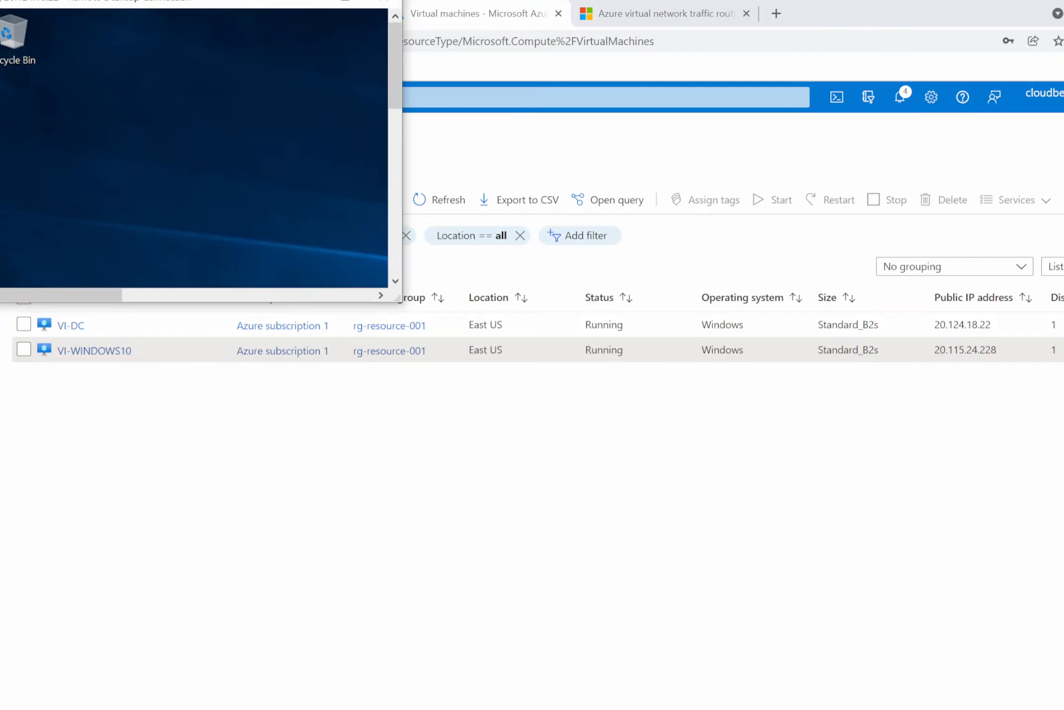
pyautogui.click(358, 12)
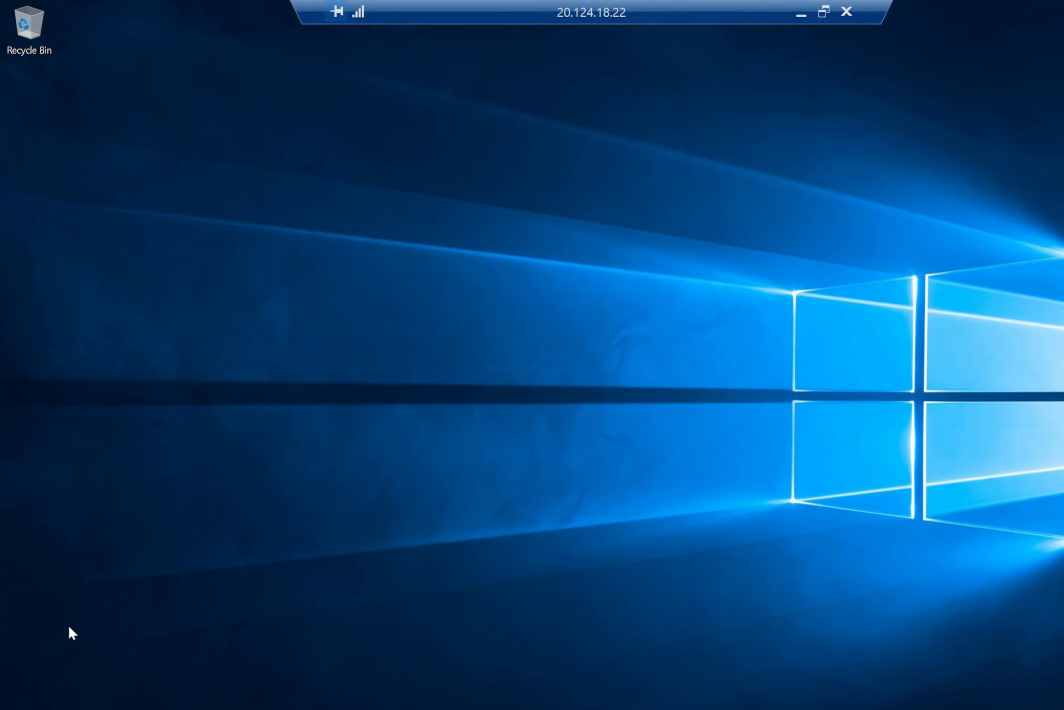
pyautogui.click(20, 707)
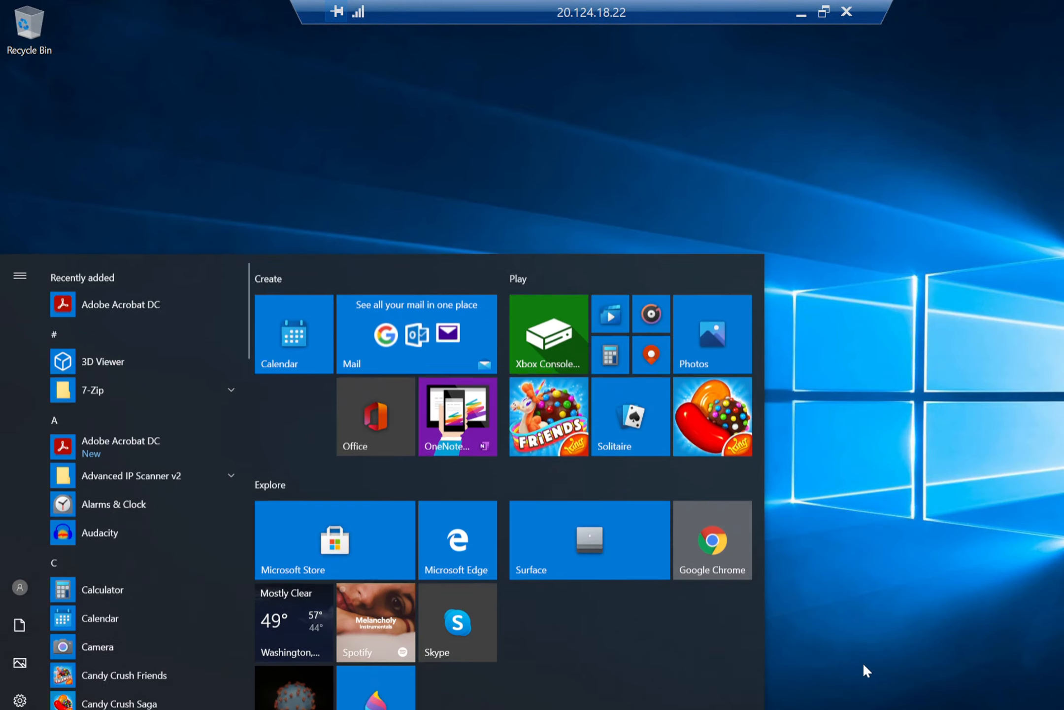
pyautogui.click(825, 673)
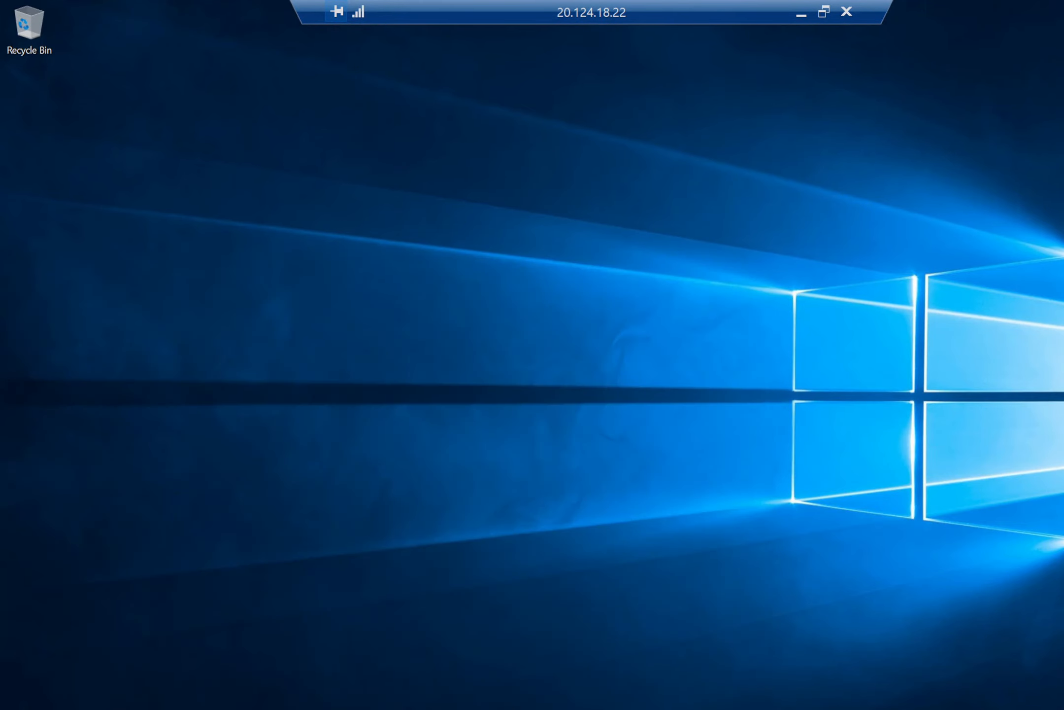
pyautogui.press('super+r')
pyautogui.press('Return')
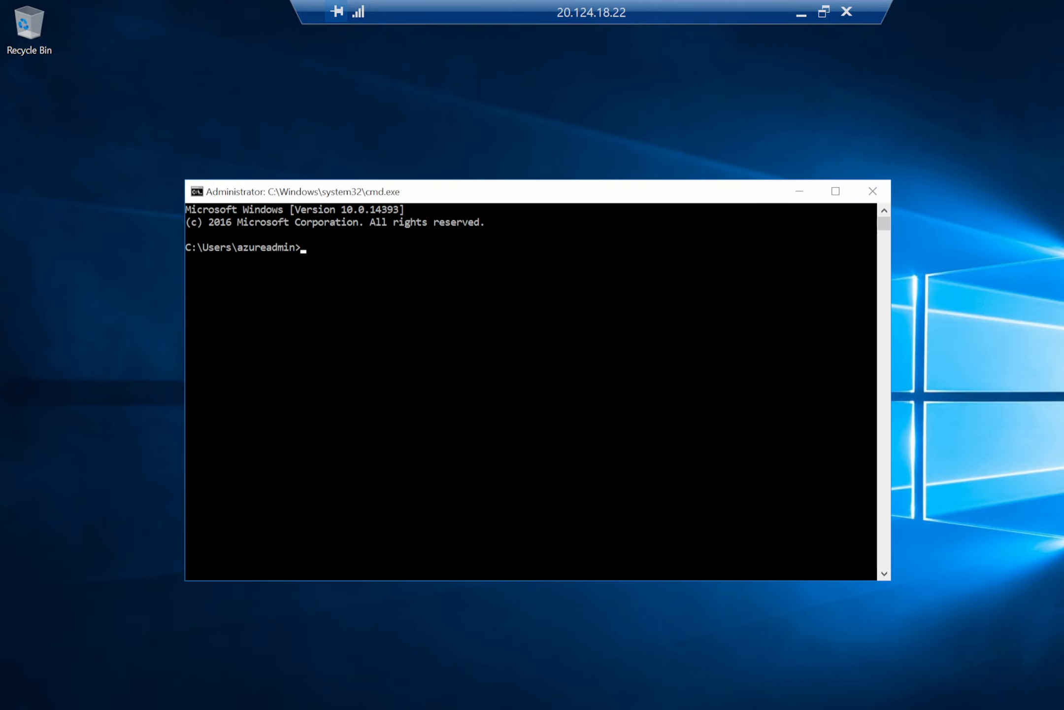
pyautogui.write('ping 10.244.1.4')
pyautogui.press('Return')
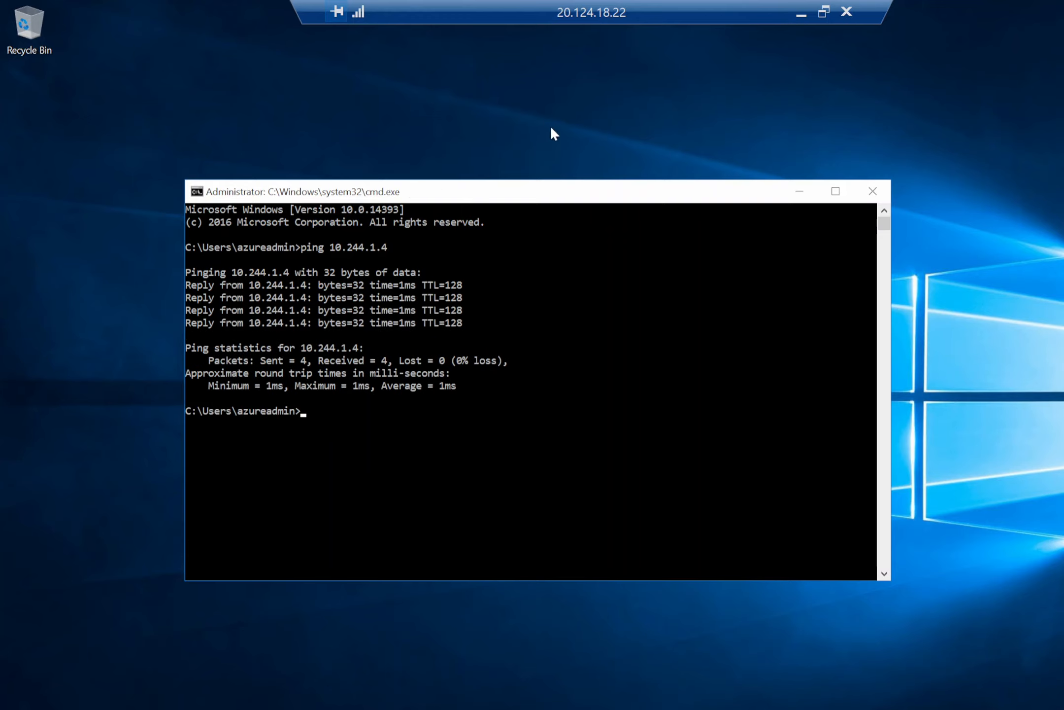
pyautogui.click(803, 12)
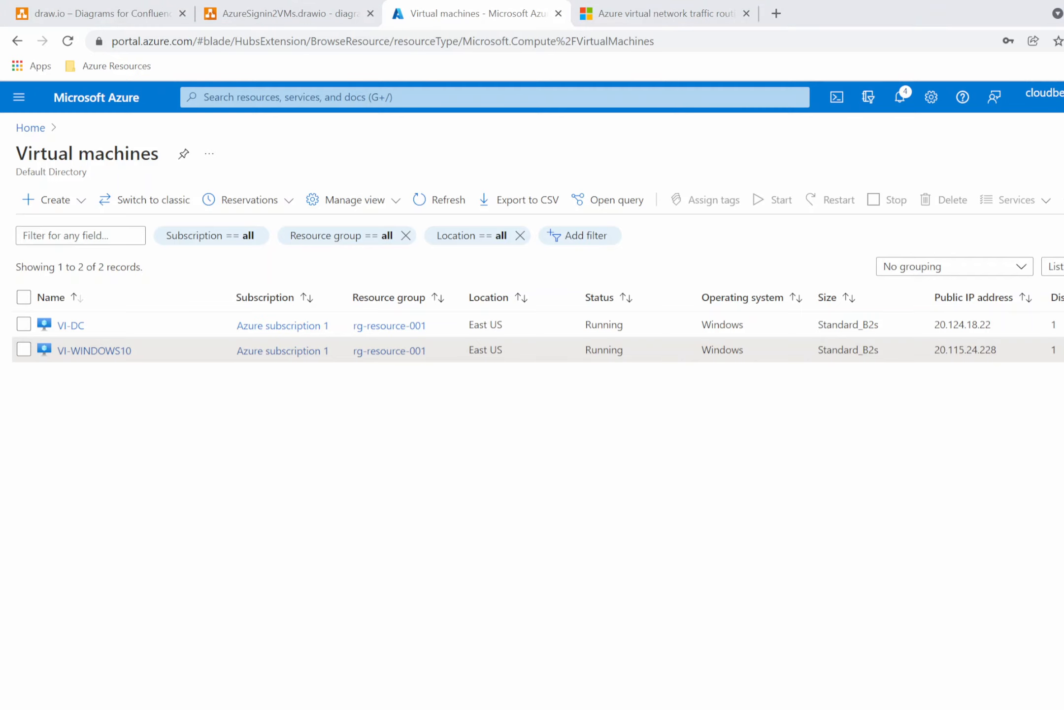
# Switch to the VI-WINDOWS10 session, open a command prompt, and ping 10.244.1.4.
pyautogui.click(814, 699)
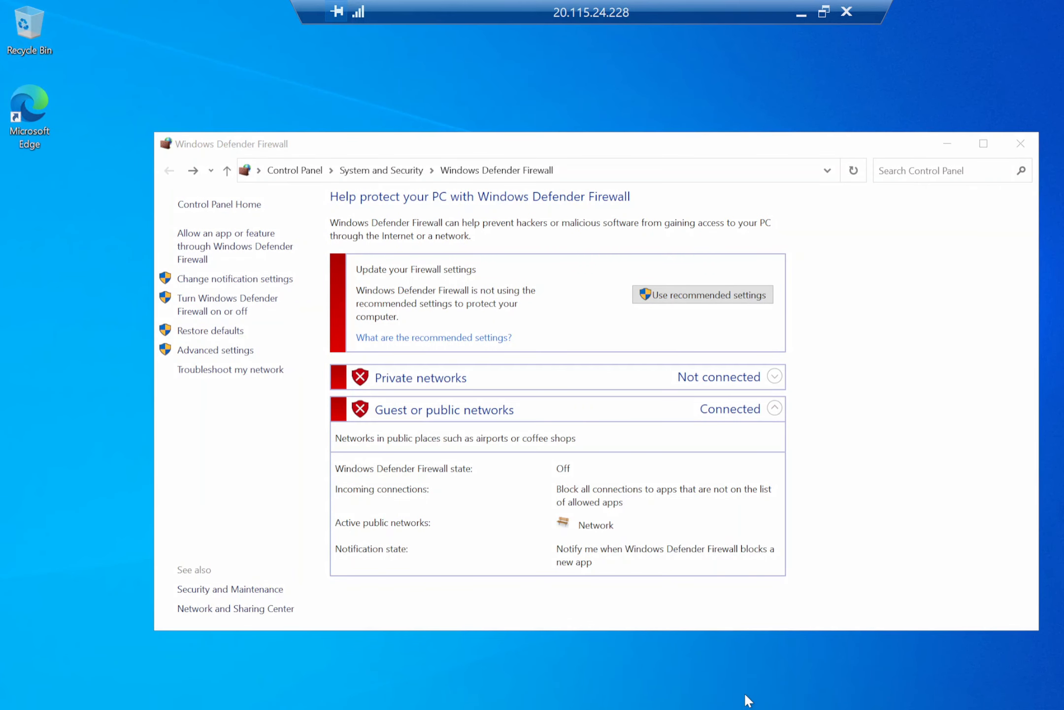
pyautogui.press('super+r')
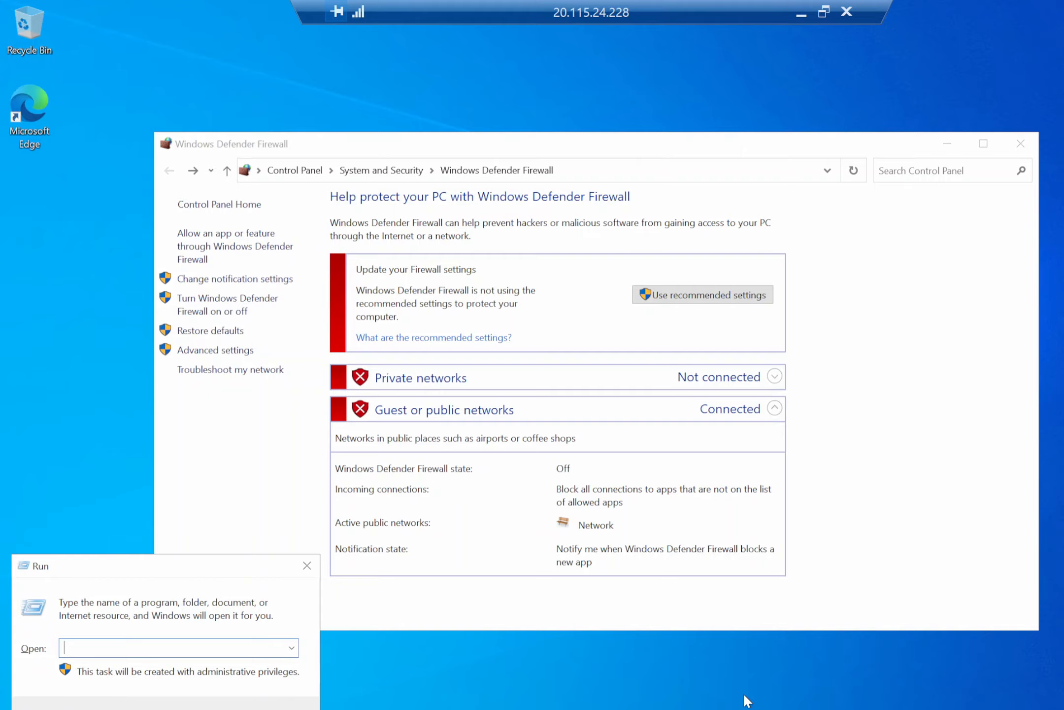
pyautogui.write('cmd')
pyautogui.press('Return')
pyautogui.click(458, 275)
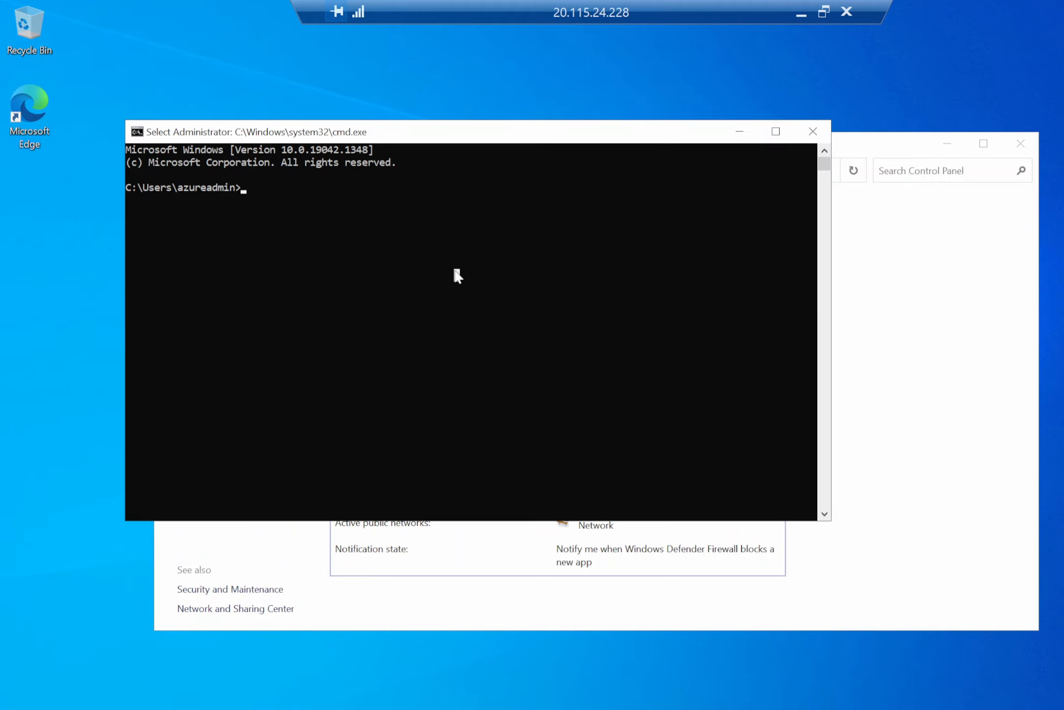
pyautogui.press('Escape')
pyautogui.write('ping 10.244.1')
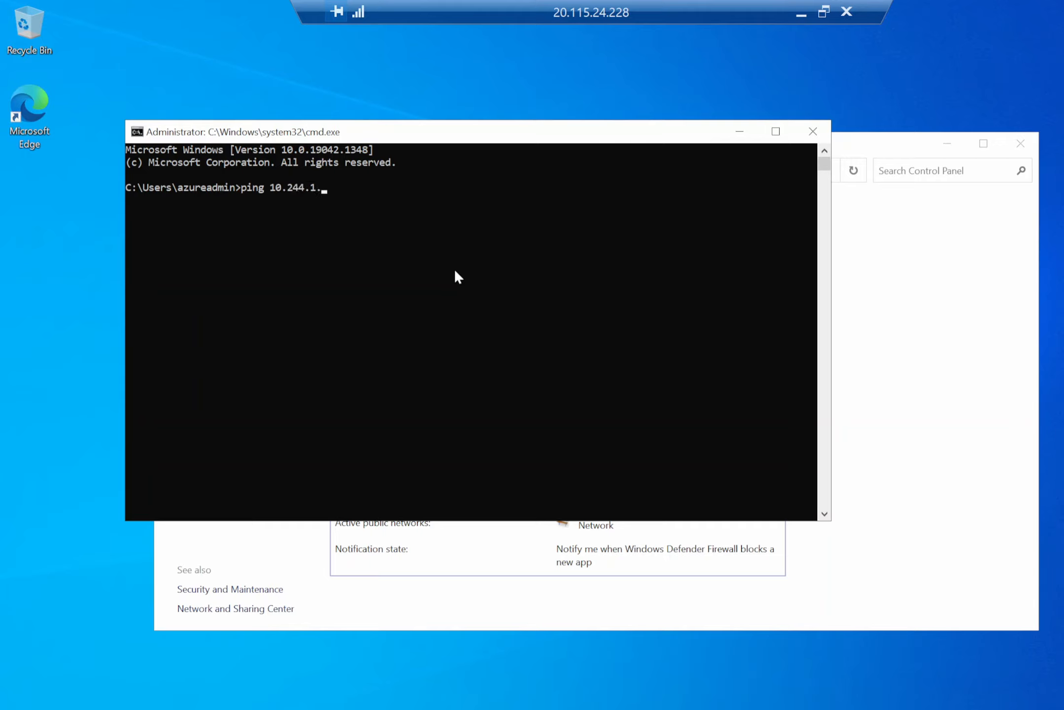
pyautogui.write('.4')
pyautogui.press('Return')
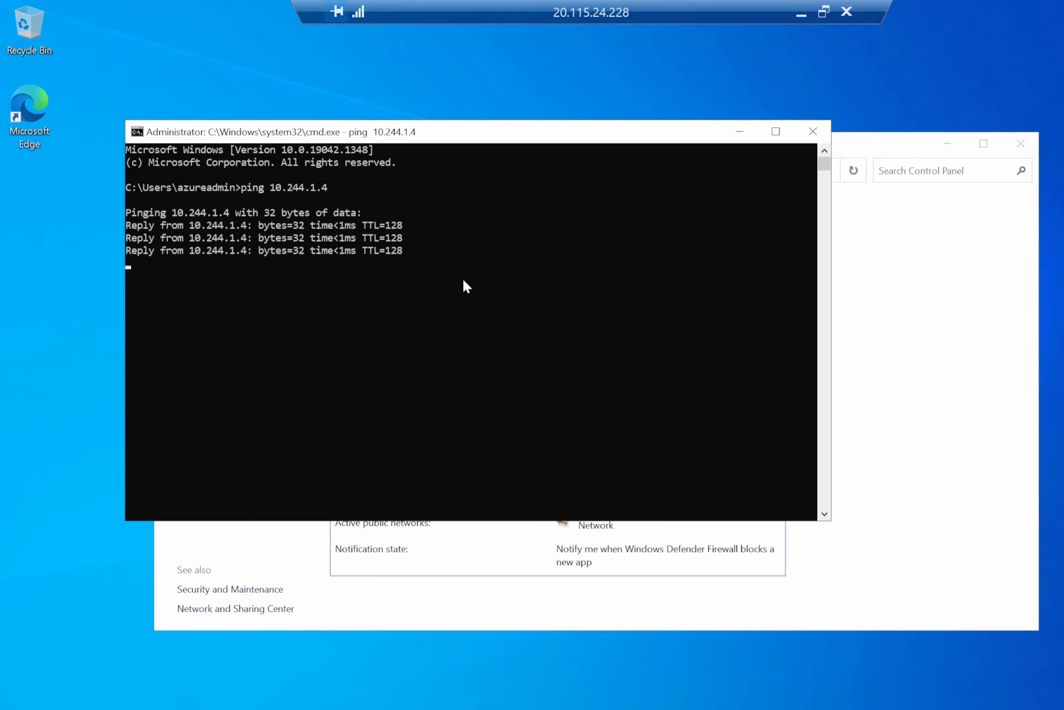
# Run ipconfig on VI-WINDOWS10, then ping 10.244.2.4 from the same command prompt.
pyautogui.write('ipconfig')
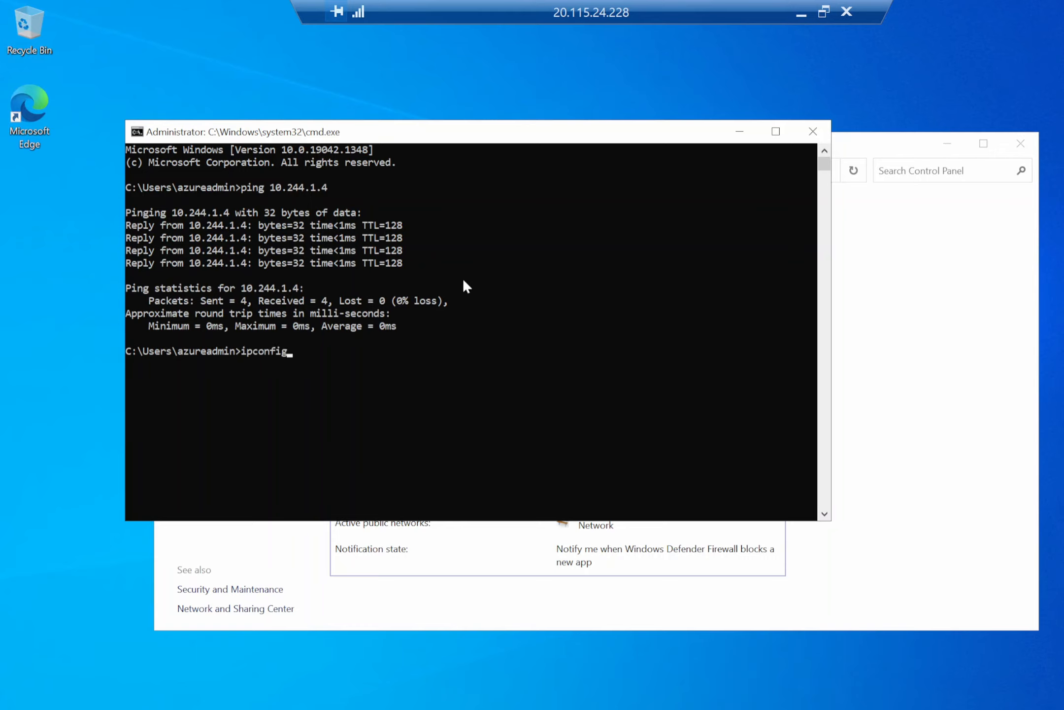
pyautogui.press('Return')
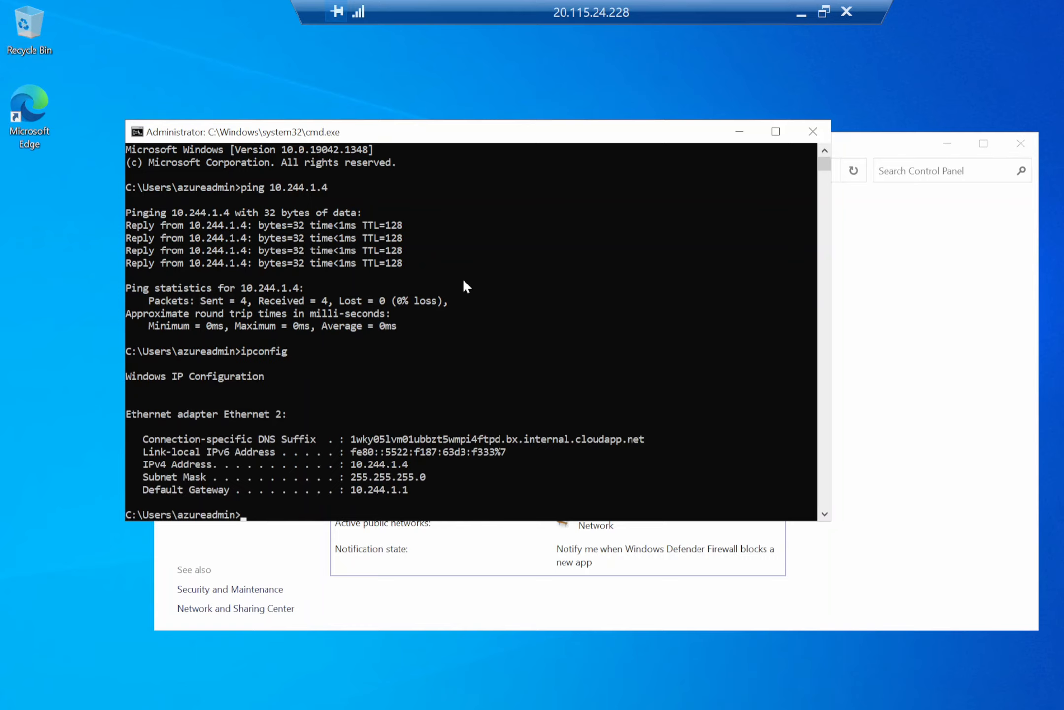
pyautogui.press('Up')
pyautogui.press('Up')
pyautogui.press('Return')
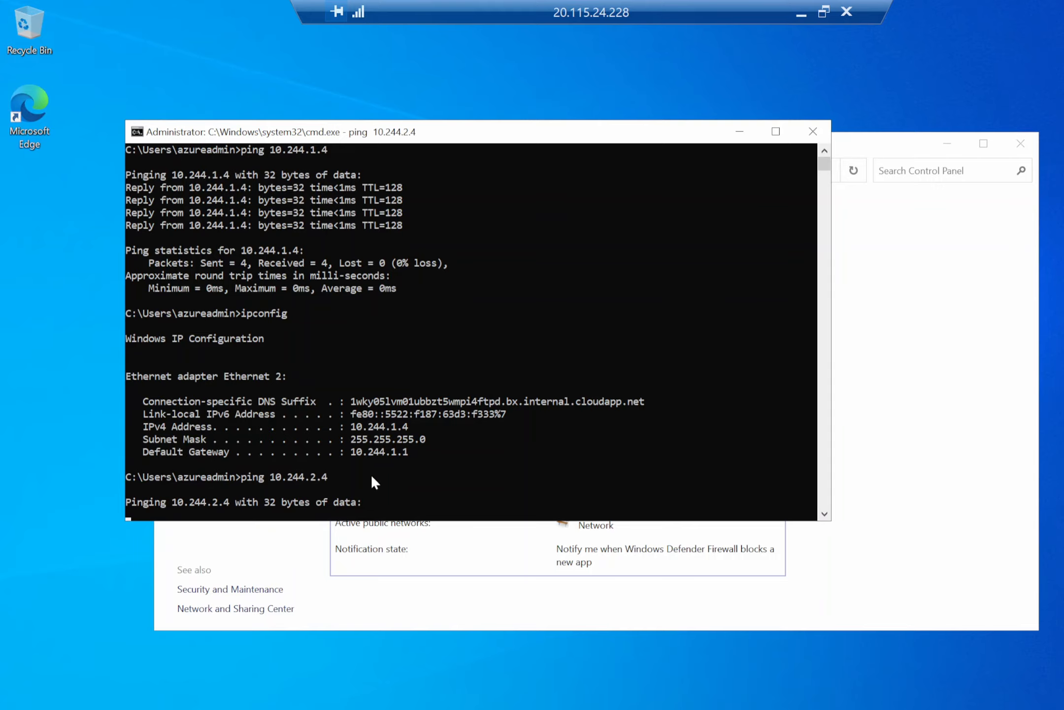
# Switch from the VI-WINDOWS10 command prompt to the VI-DC remote session.
pyautogui.scroll(1, 345, 477)
pyautogui.scroll(-7, 326, 463)
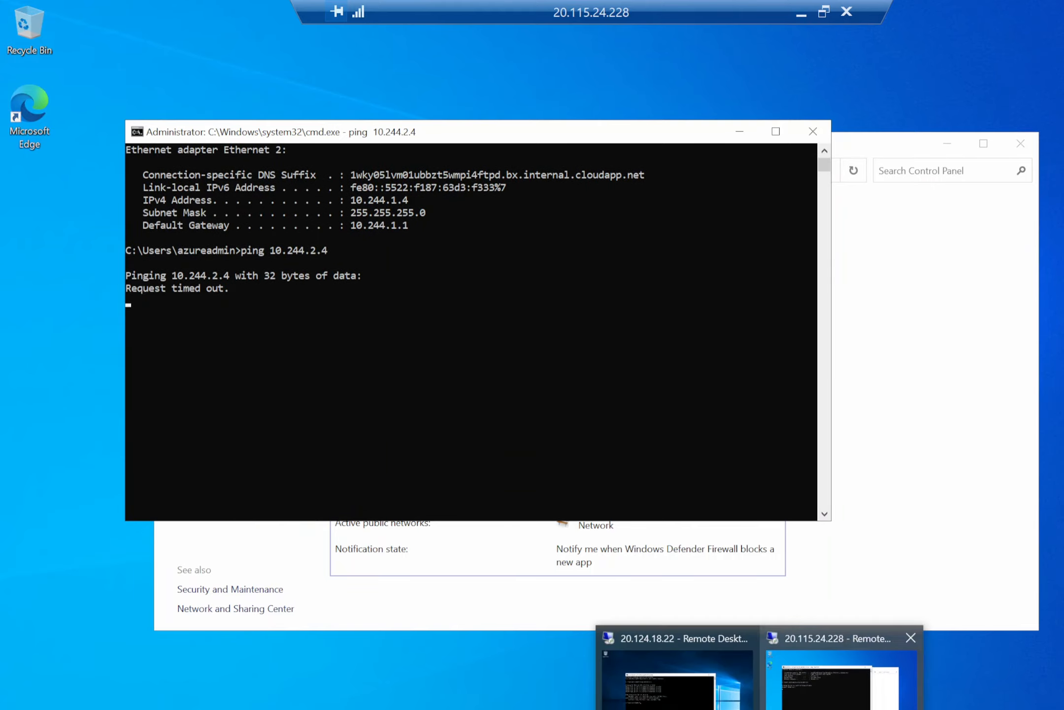
pyautogui.click(684, 700)
pyautogui.click(79, 342)
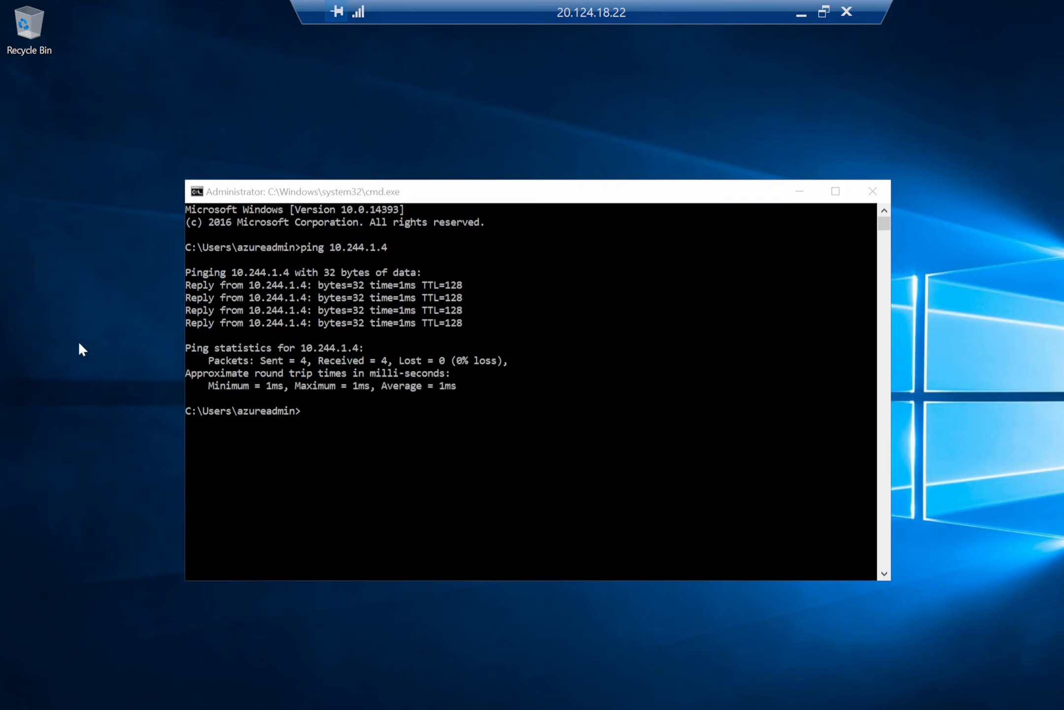
pyautogui.press('super')
pyautogui.write('firewall')
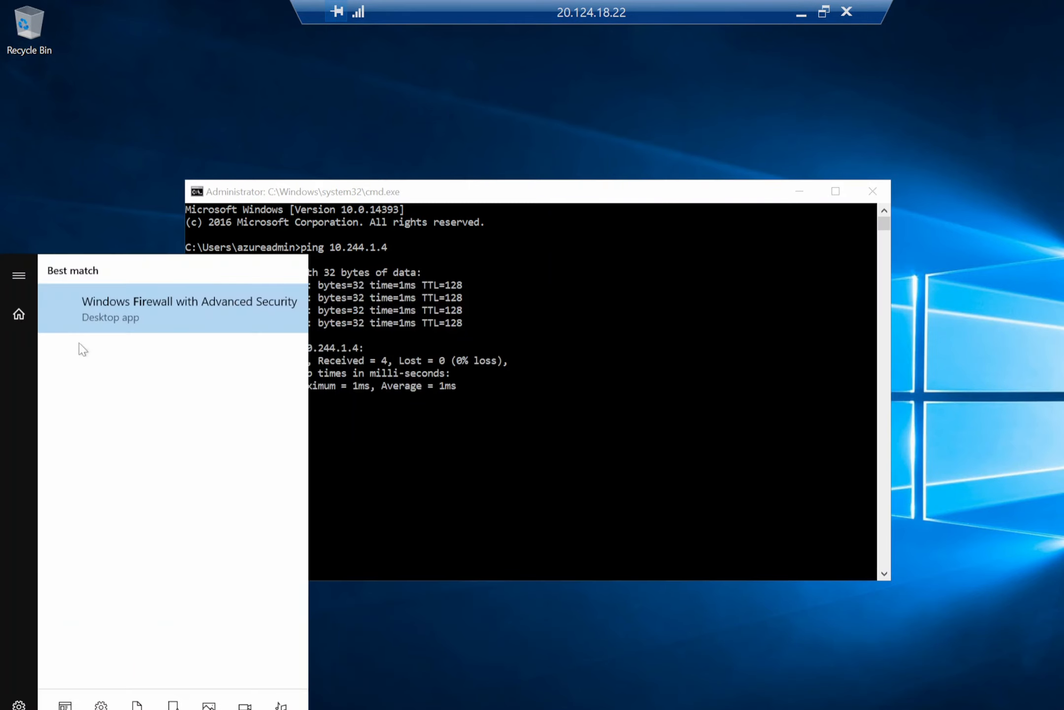
pyautogui.press('Return')
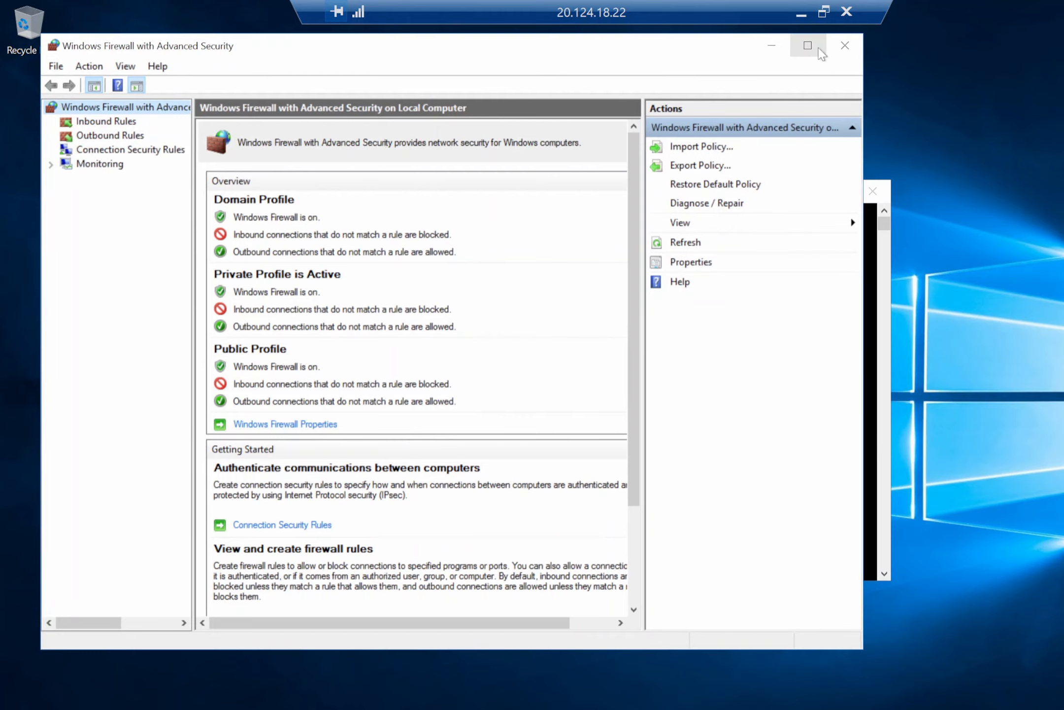
pyautogui.click(838, 45)
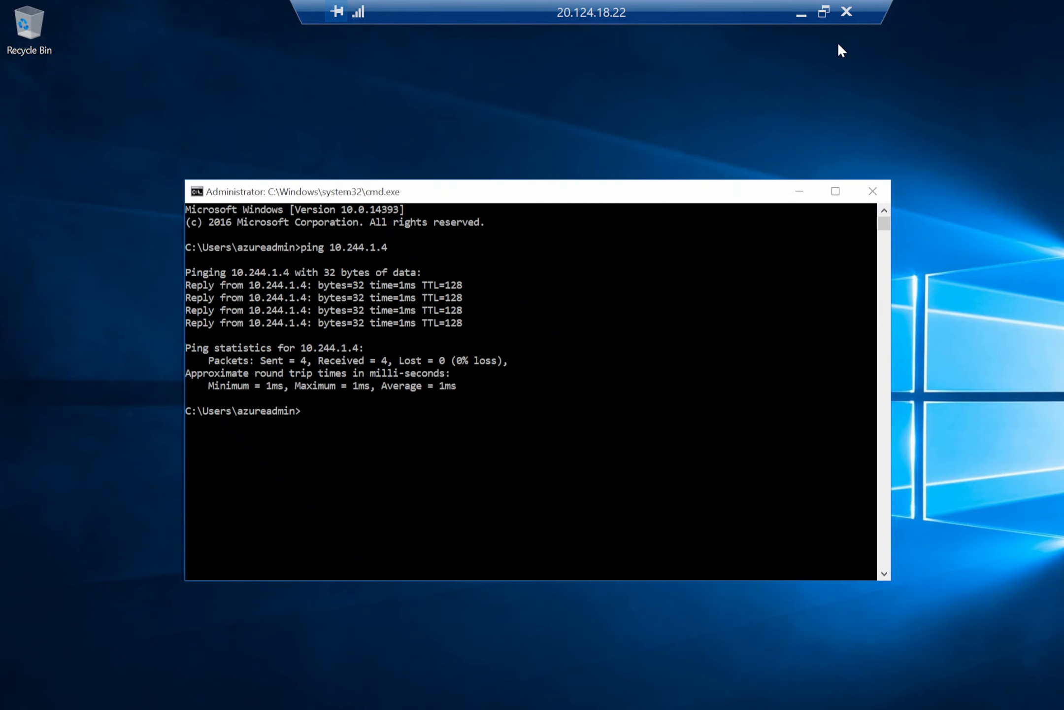
# On VI-DC, turn off Windows Firewall for private and public networks, then minimize the window and the remote session.
pyautogui.press('super')
pyautogui.write('w')
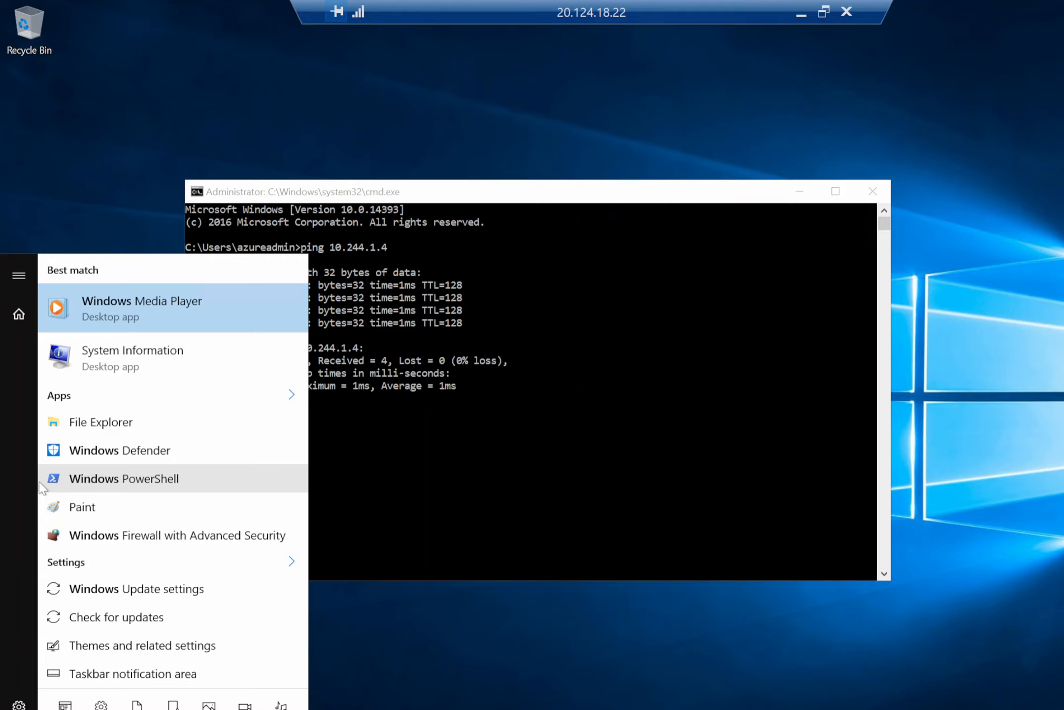
pyautogui.write('indows firewall')
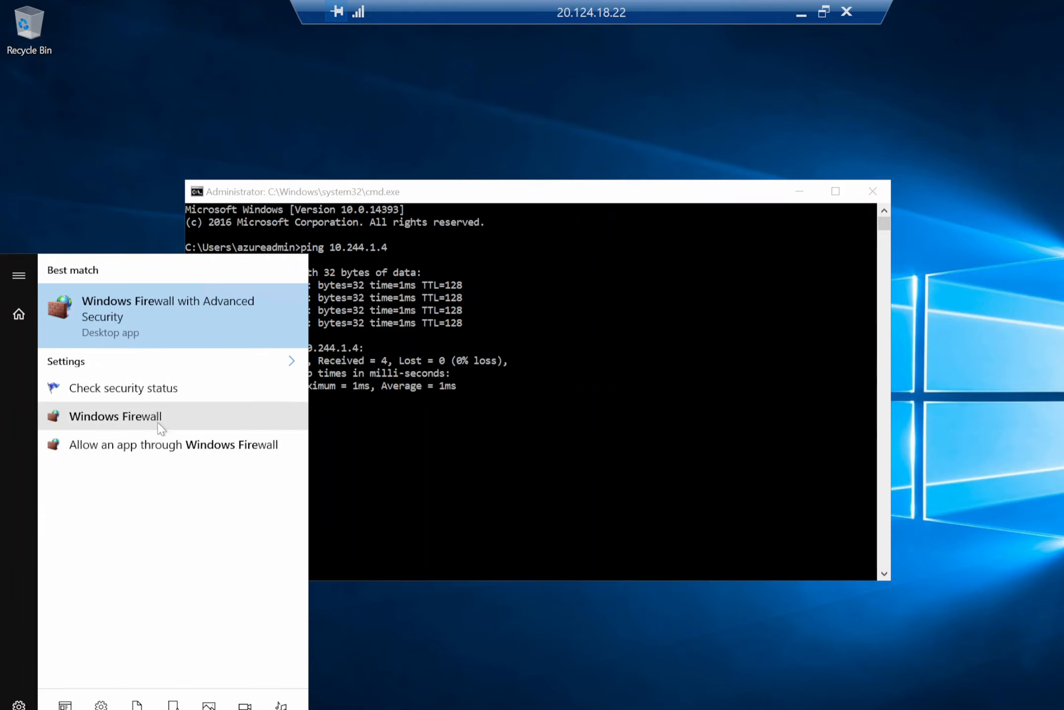
pyautogui.click(161, 420)
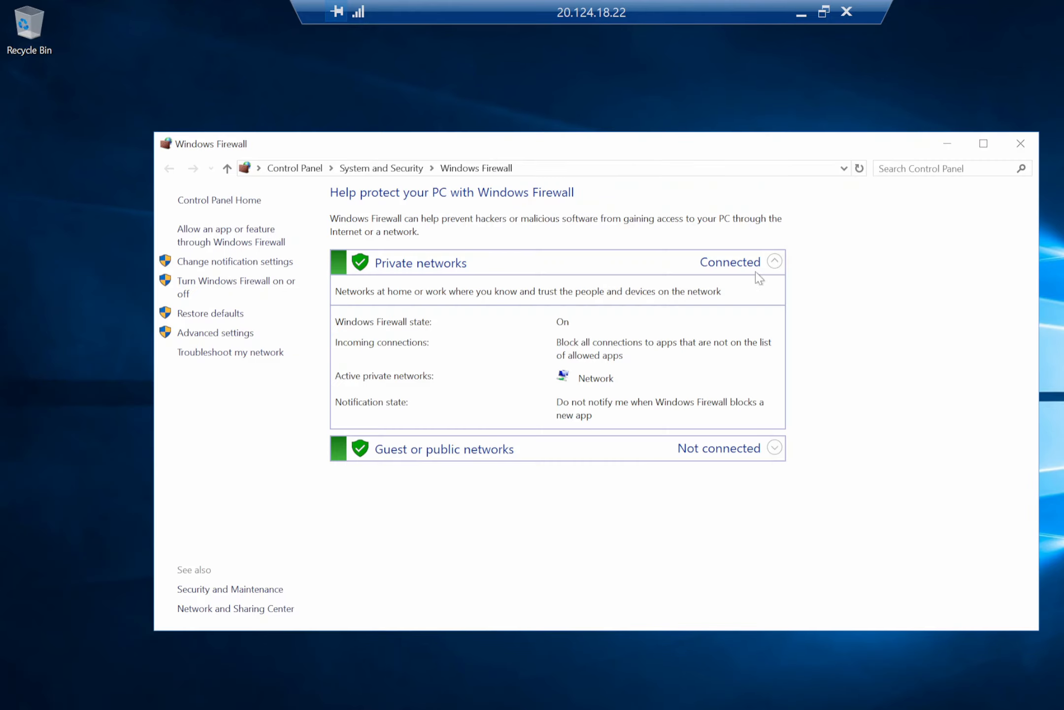
pyautogui.click(232, 287)
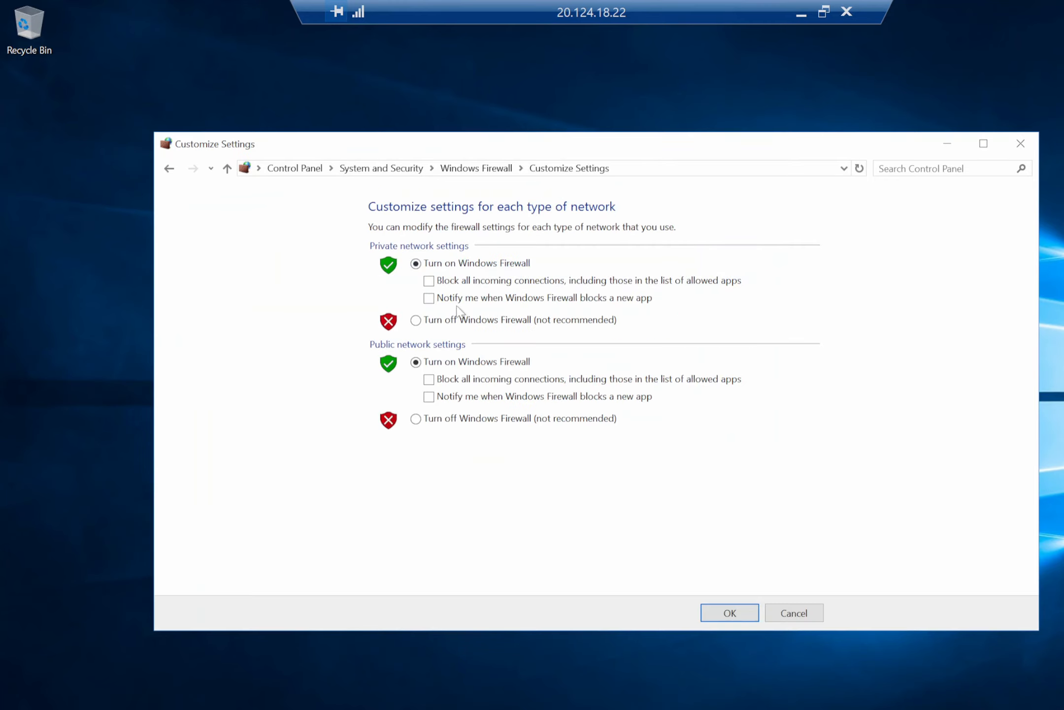
pyautogui.click(433, 323)
pyautogui.click(463, 422)
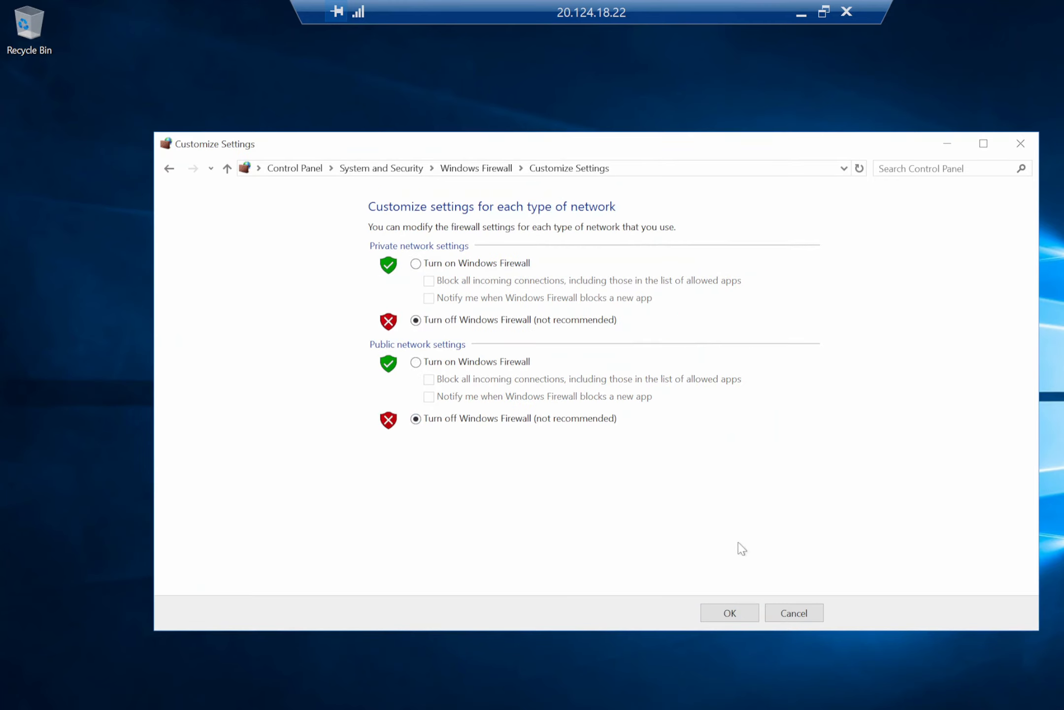
pyautogui.click(731, 612)
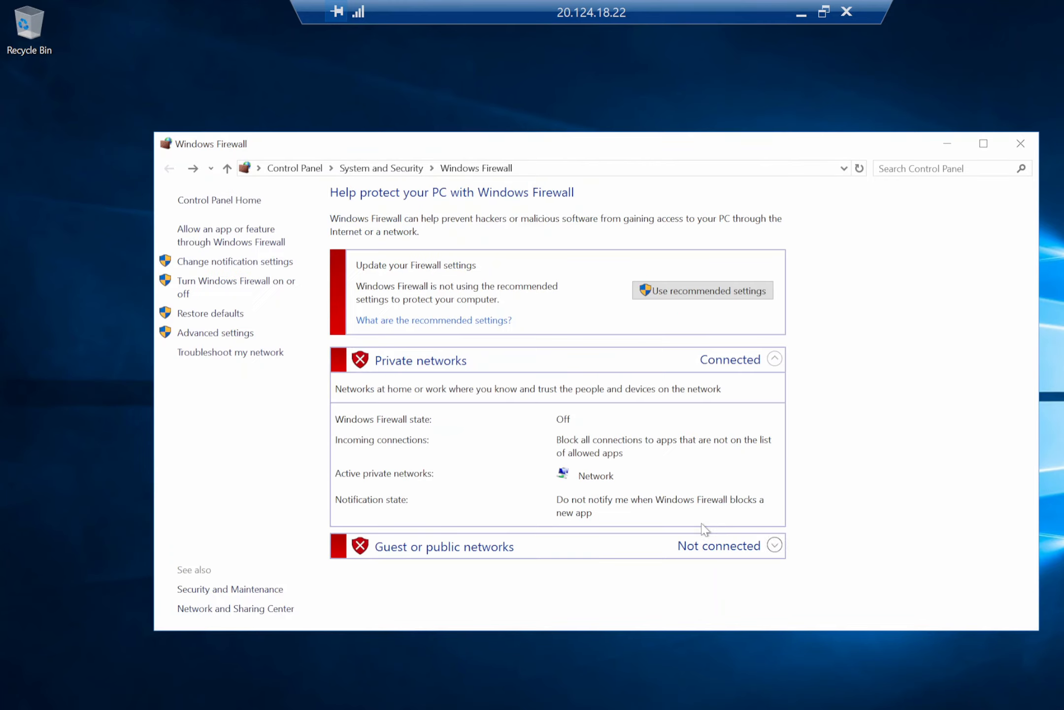
pyautogui.click(946, 144)
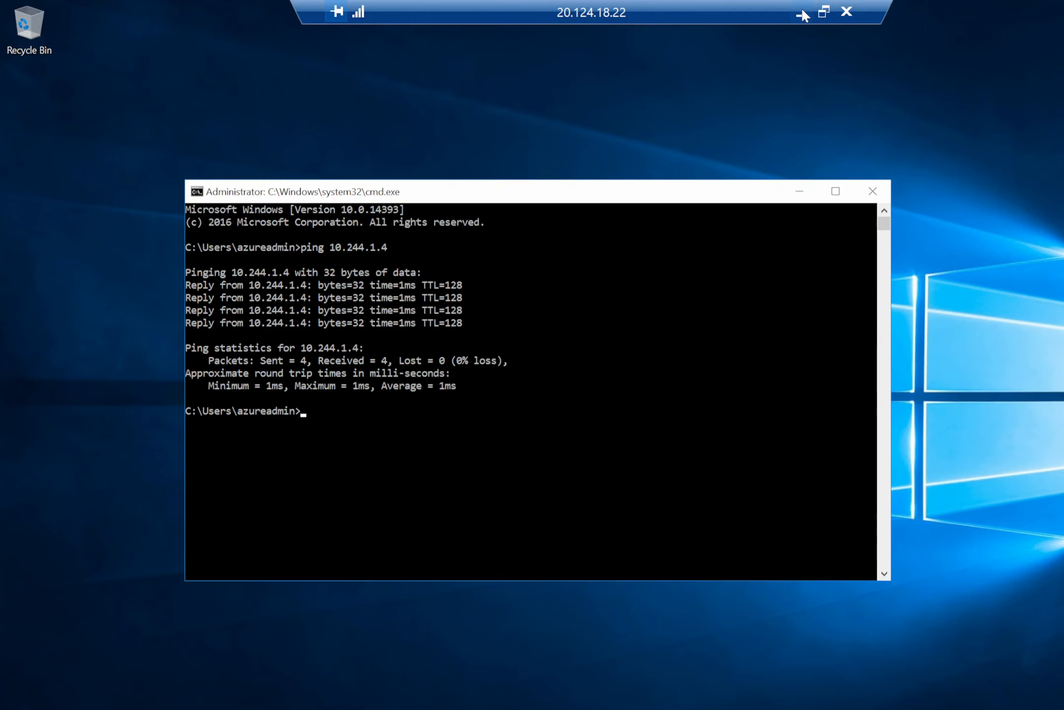
pyautogui.click(802, 8)
# In the VI-WINDOWS10 command prompt, run ping 10.244.2.4 again.
pyautogui.click(405, 393)
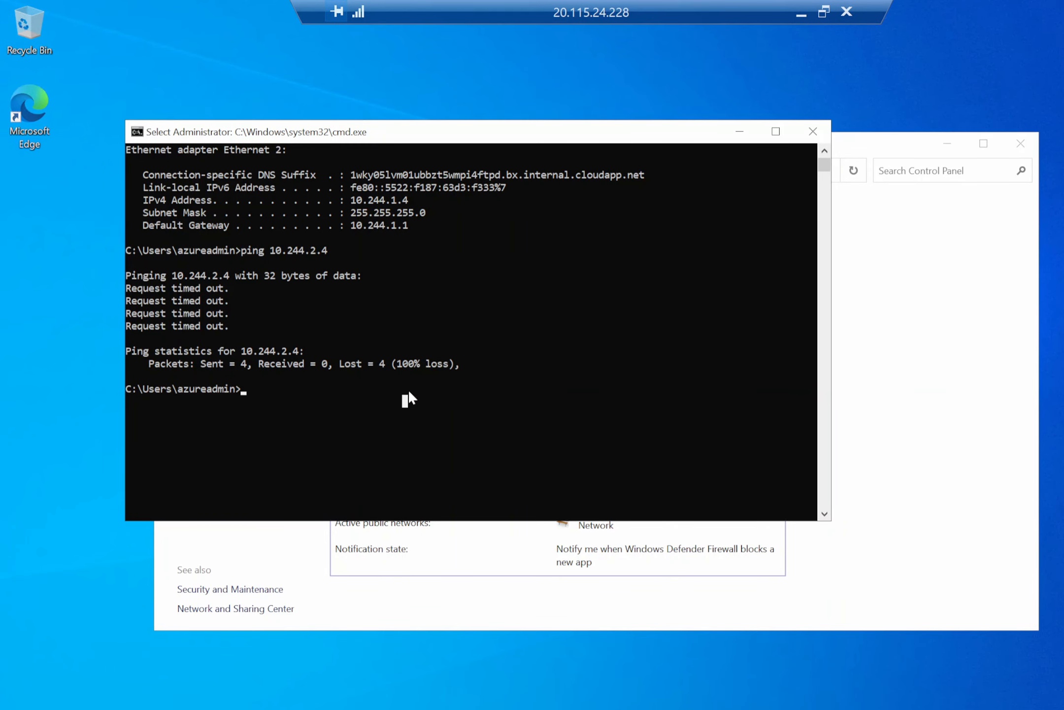
pyautogui.press('Up')
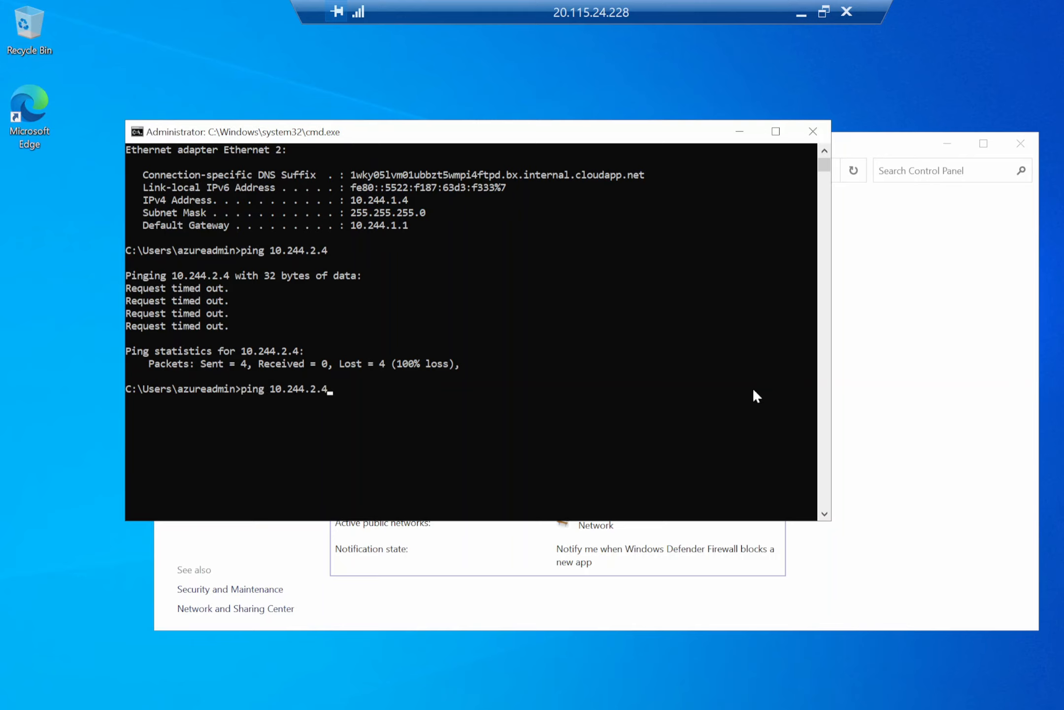
pyautogui.press('Return')
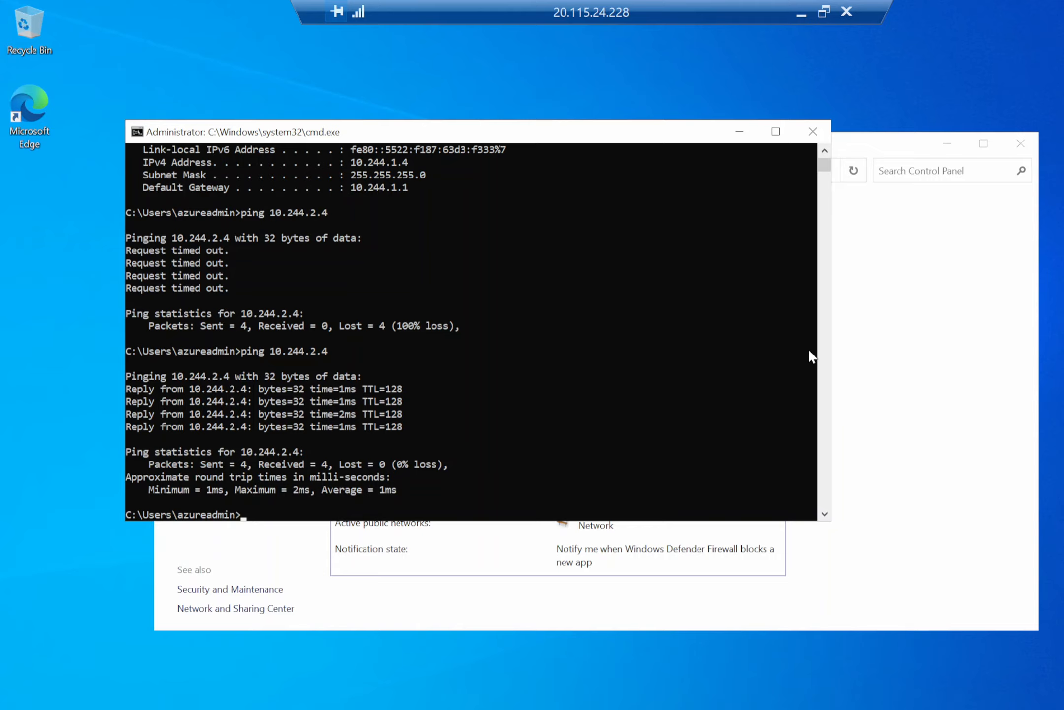
# From the VI-WINDOWS10 command prompt, ping the host by name: vi-windows10.
pyautogui.write('ping v-')
pyautogui.click(807, 11)
pyautogui.click(303, 6)
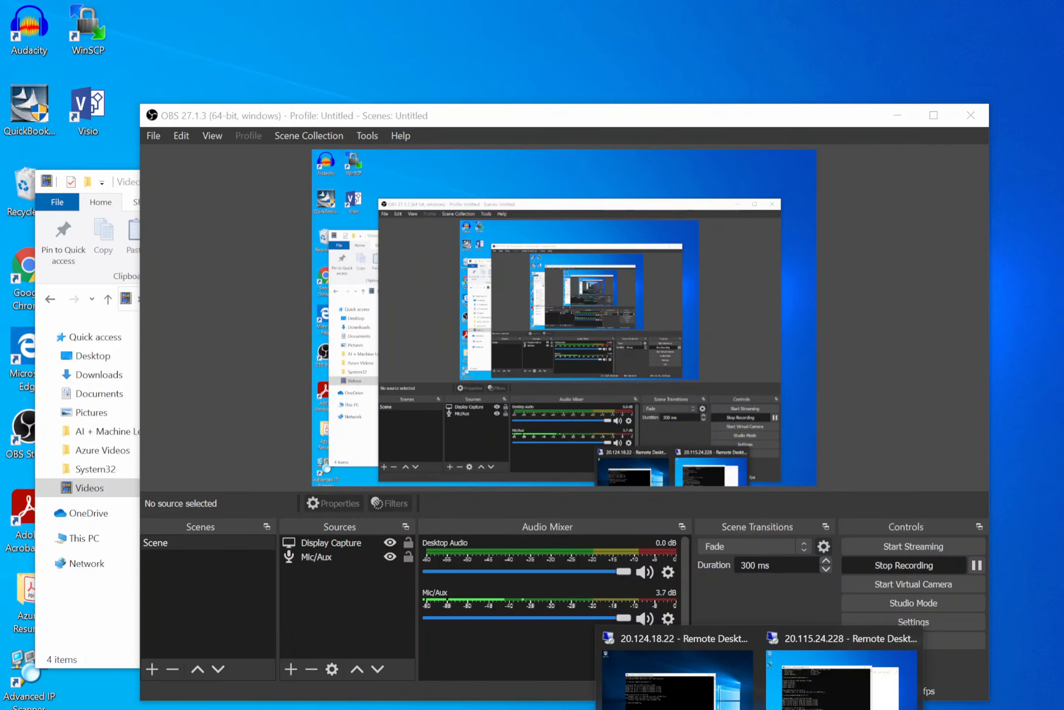
pyautogui.click(683, 687)
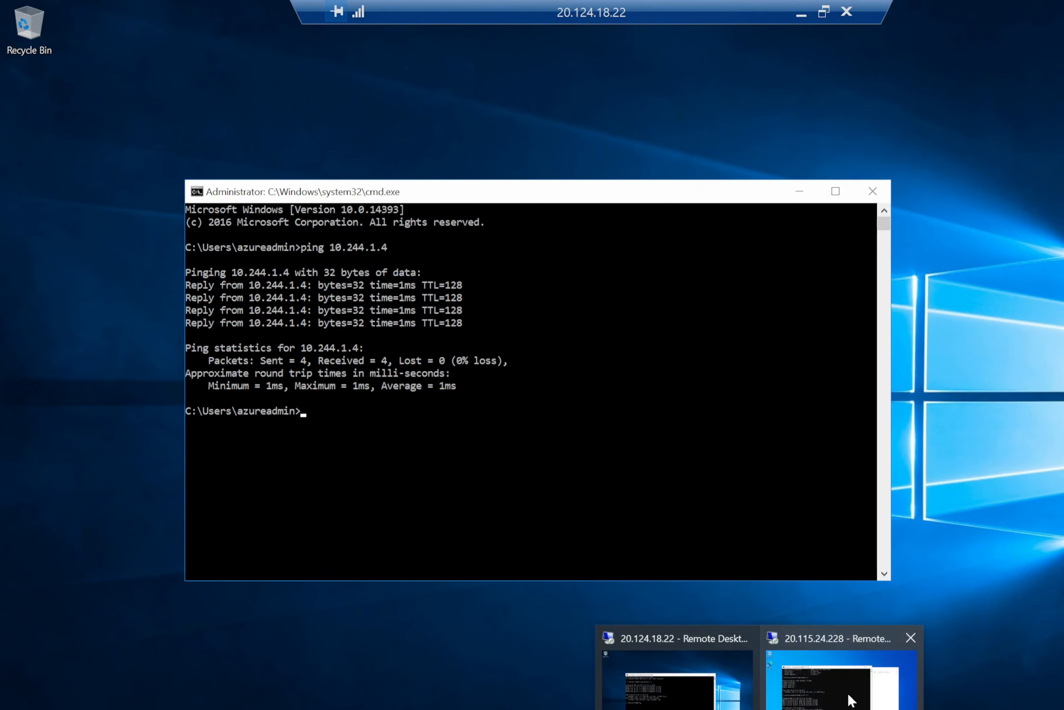
pyautogui.click(852, 700)
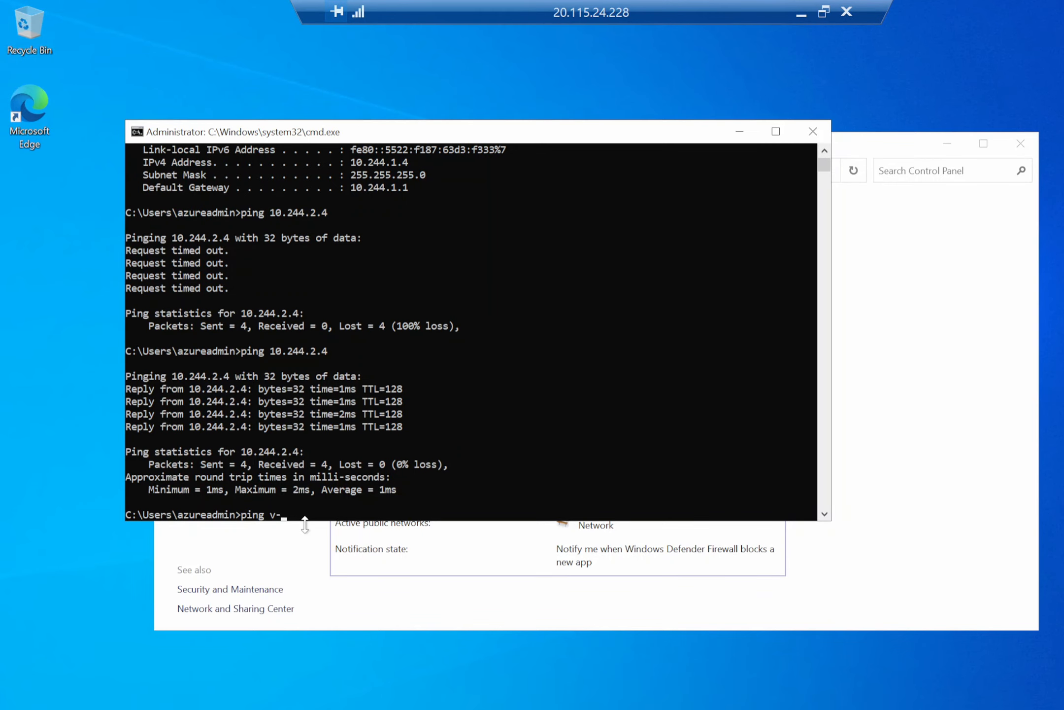
pyautogui.write('ping v-')
pyautogui.press('BackSpace')
pyautogui.write('-win')
pyautogui.press('BackSpace')
pyautogui.press('BackSpace')
pyautogui.press('BackSpace')
pyautogui.press('BackSpace')
pyautogui.write('i-windows10')
pyautogui.press('Return')
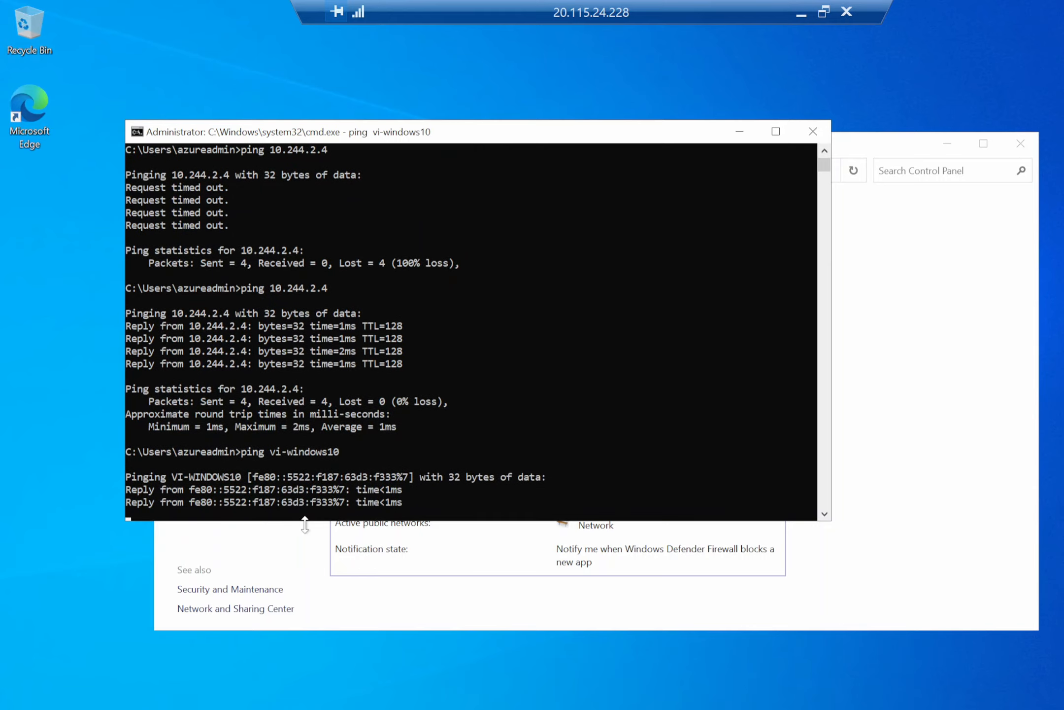